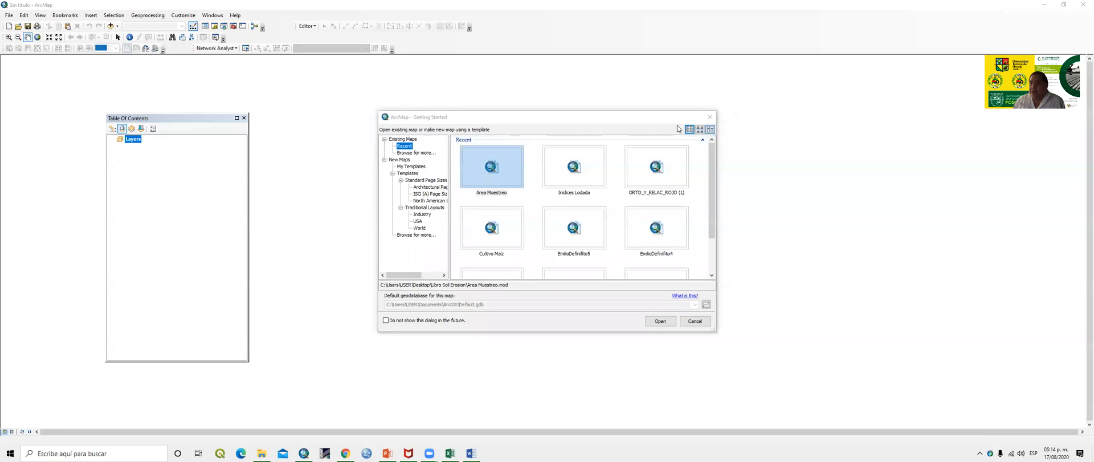
Dismiss the Getting Started dialog and move the Table of Contents window out of the middle of the map area
click(710, 117)
drag(210, 118, 163, 90)
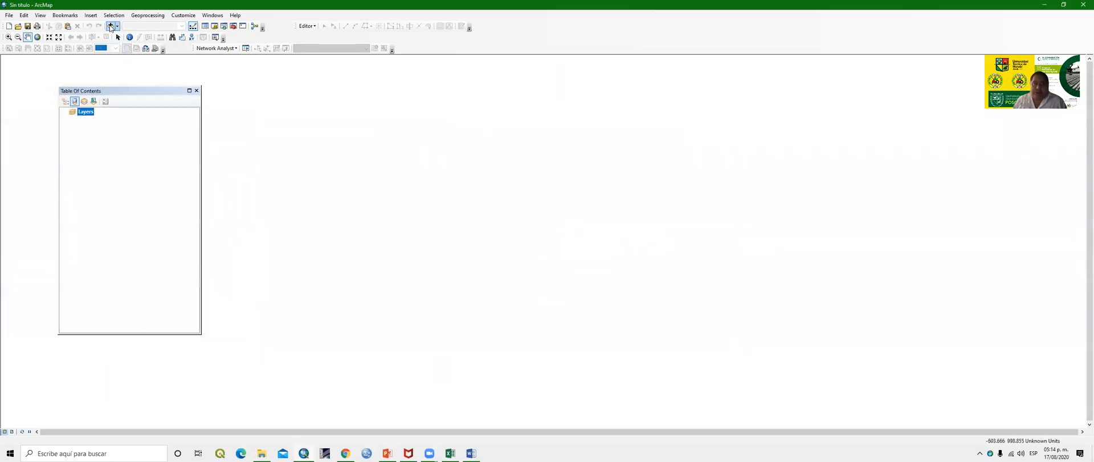
Add the elevation raster dem10manabi1.tif from the Agricultura Sostenible folder's Cobertura y uso del suelo subfolder to the map
click(111, 26)
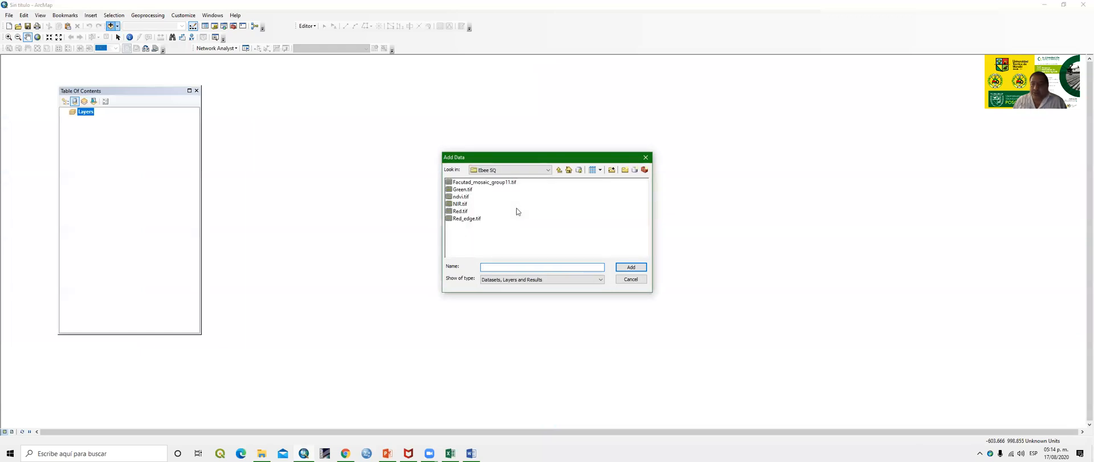
click(559, 170)
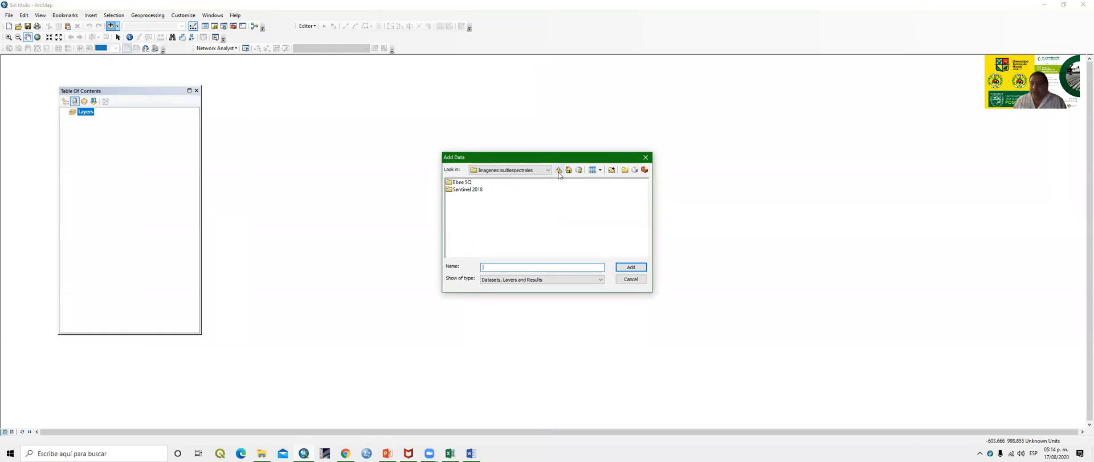
click(559, 171)
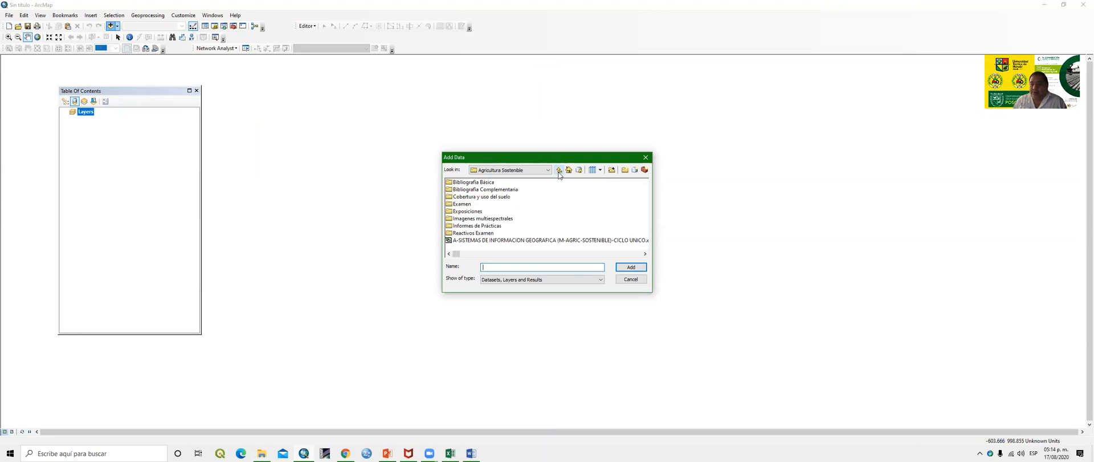
click(548, 171)
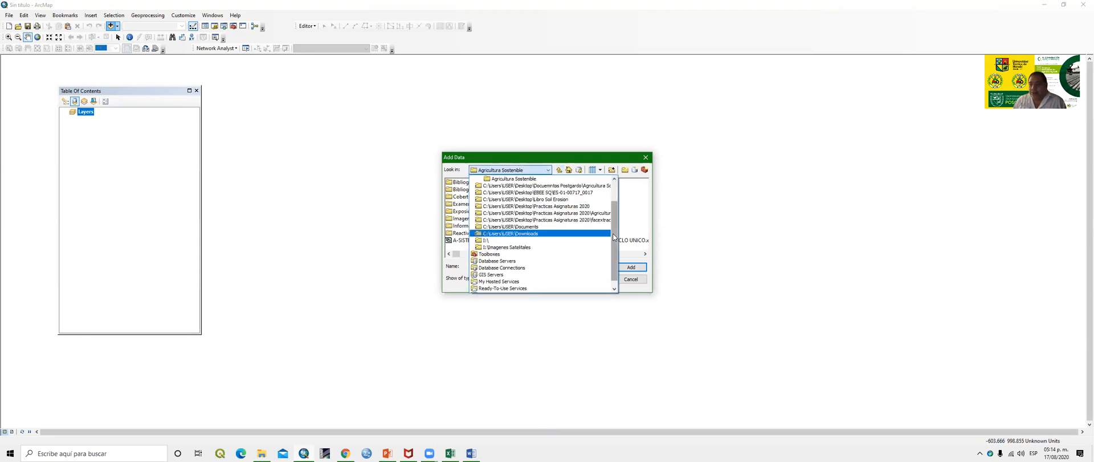
click(526, 193)
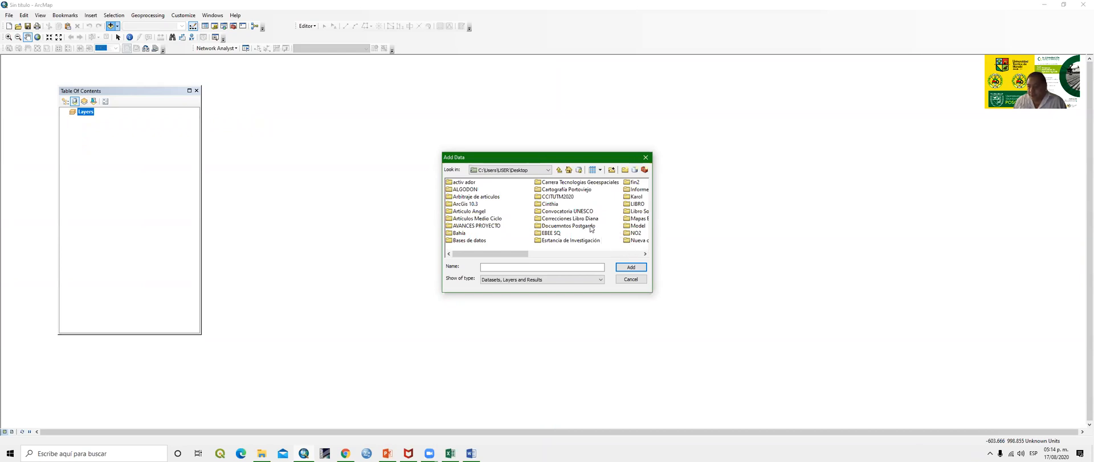
double_click(570, 226)
click(476, 182)
double_click(476, 182)
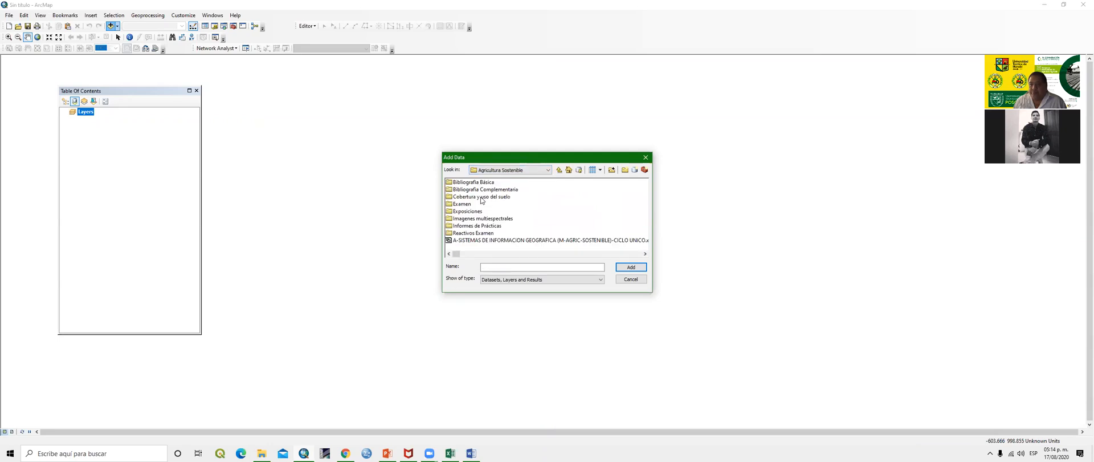
double_click(481, 196)
click(477, 211)
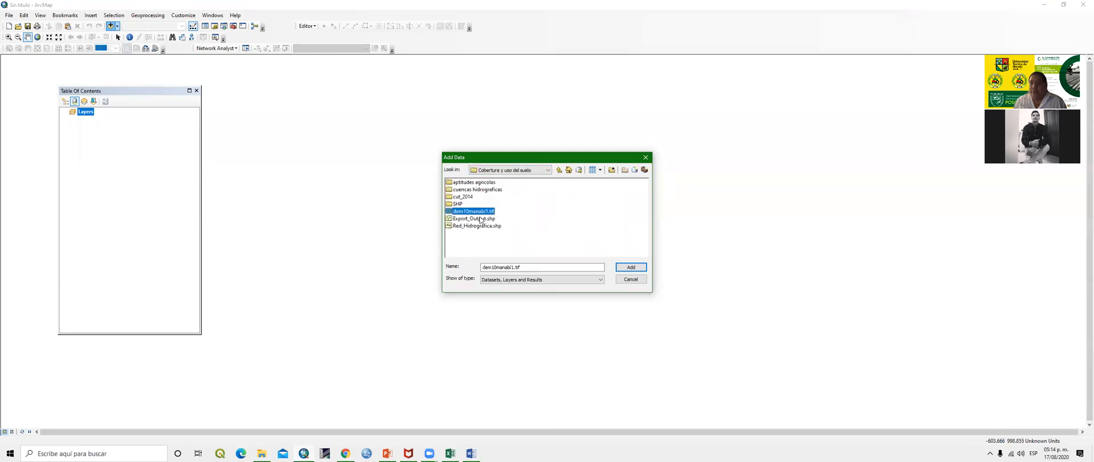
click(630, 268)
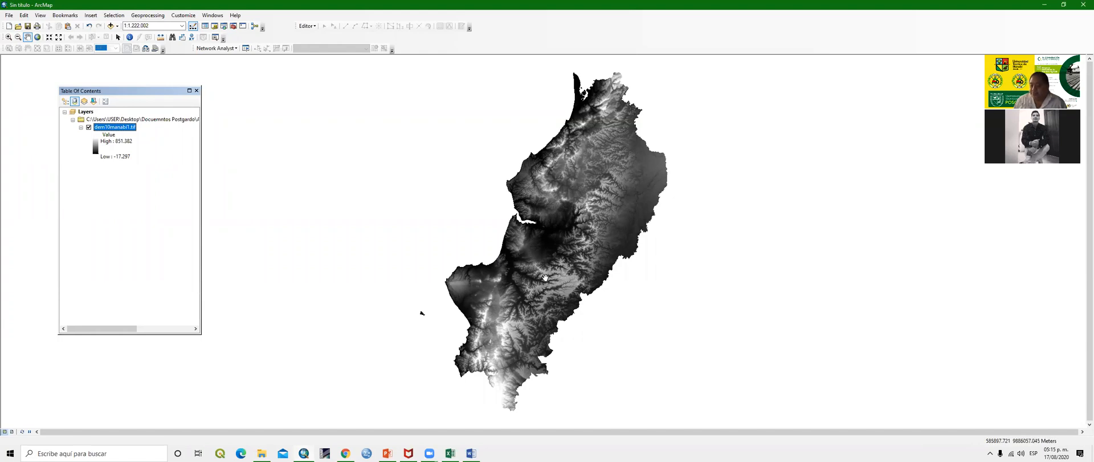
Examine the relief in the southern half of the elevation raster at a scale of 1:400,000
scroll(533, 295, down, 3)
scroll(539, 297, down, 2)
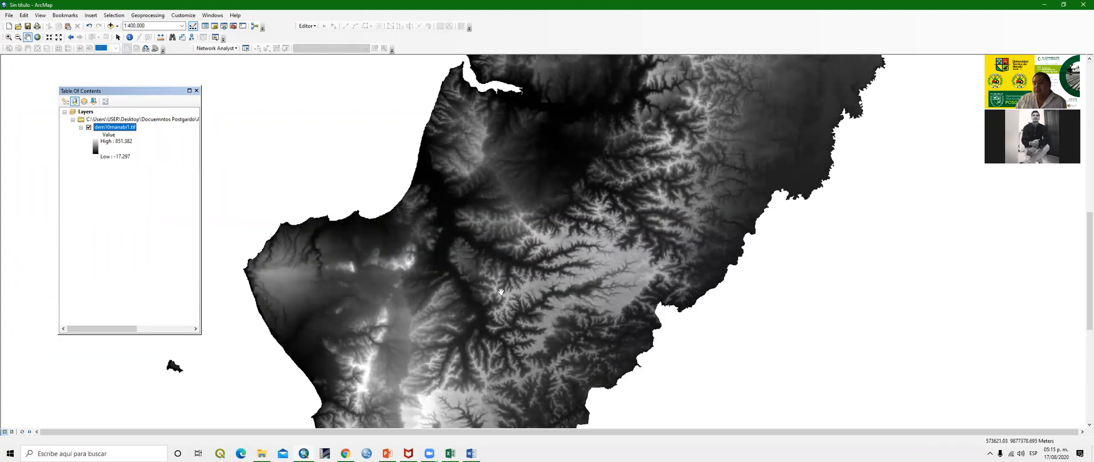
drag(501, 292, 592, 228)
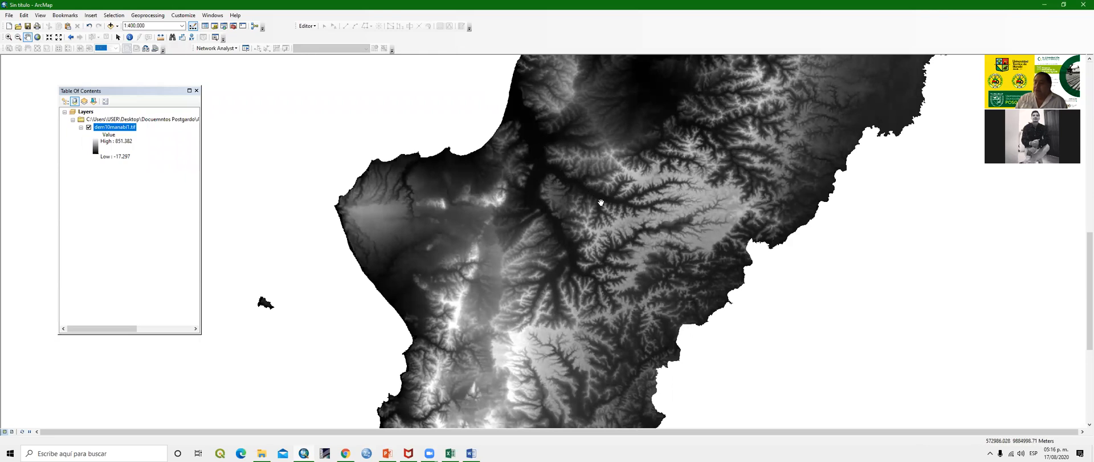
drag(614, 202, 541, 211)
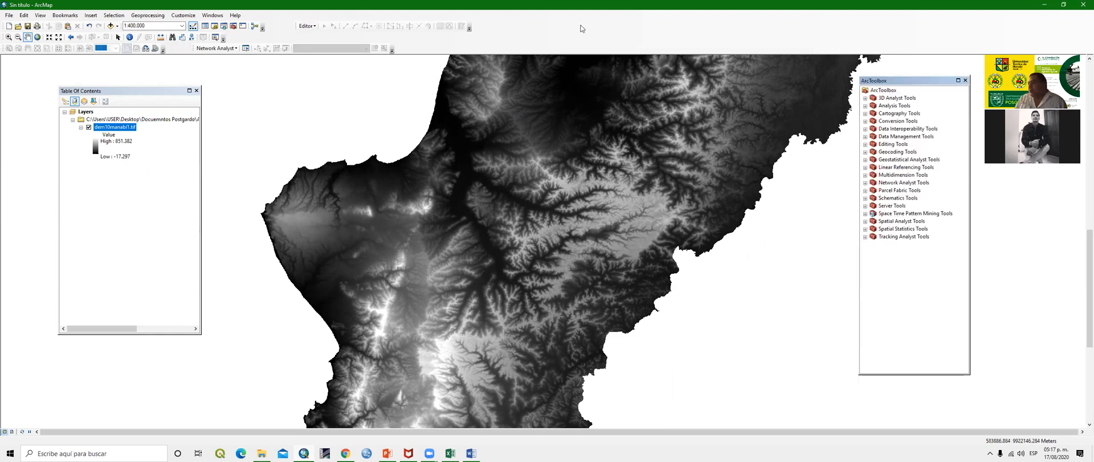
Expand the Hydrology toolset within the Spatial Analyst Tools
click(866, 222)
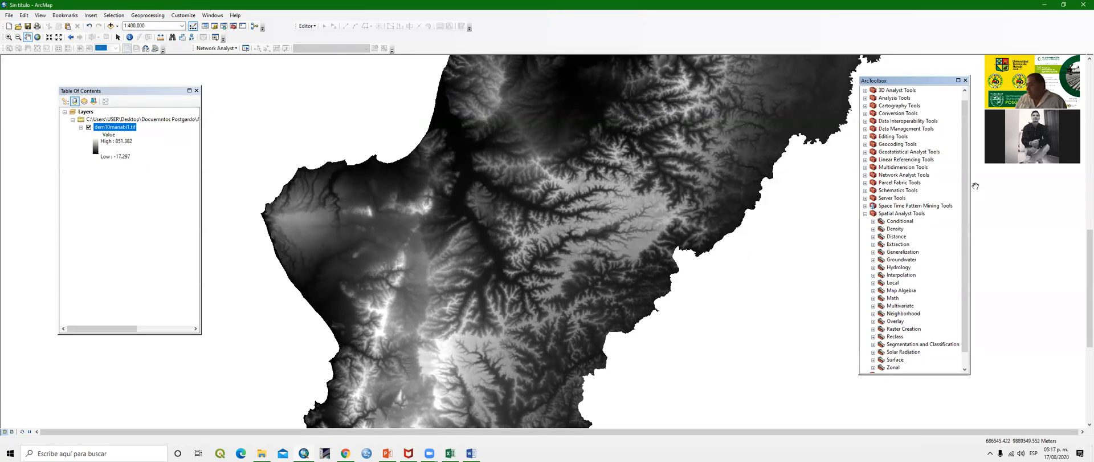
click(887, 269)
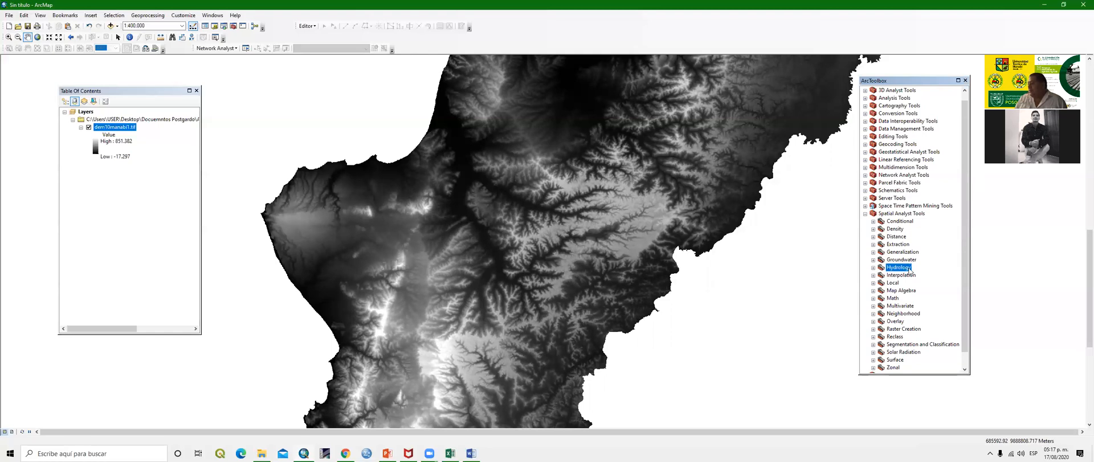
click(873, 267)
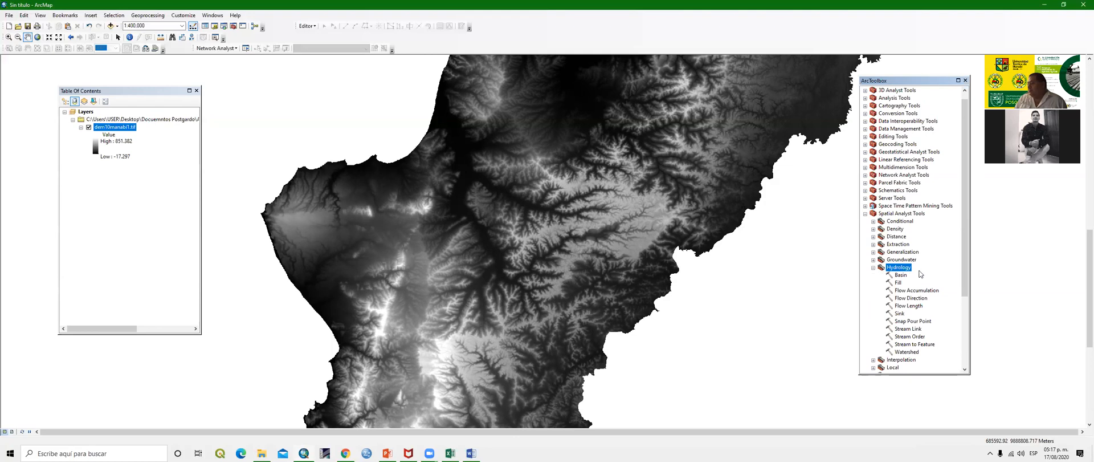
Review the tools of the Hydrology toolset one by one, from Basin to Watershed
click(905, 275)
click(903, 290)
click(905, 298)
click(907, 306)
click(899, 313)
click(910, 321)
click(912, 329)
click(907, 337)
click(907, 345)
click(903, 352)
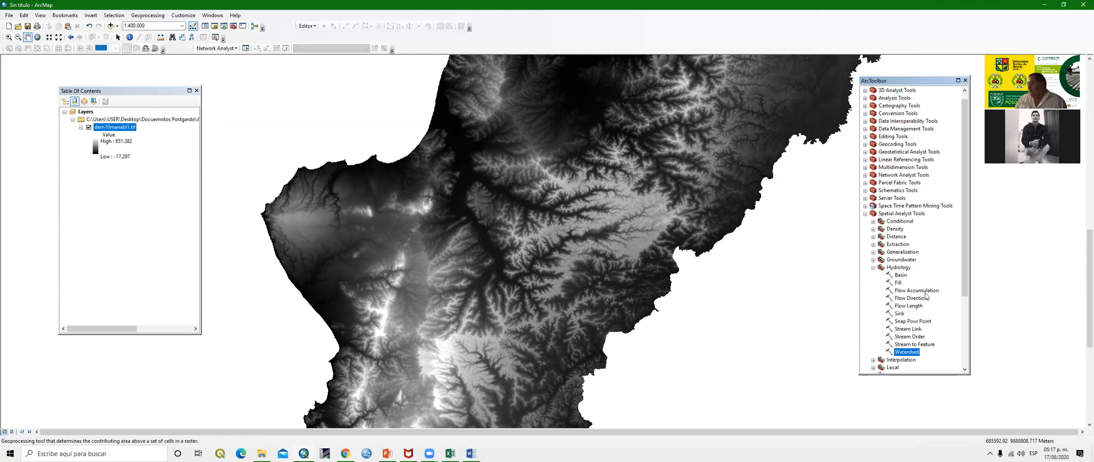
Open the Hydrology Fill tool and set dem10manabi1.tif as its input surface raster
click(899, 284)
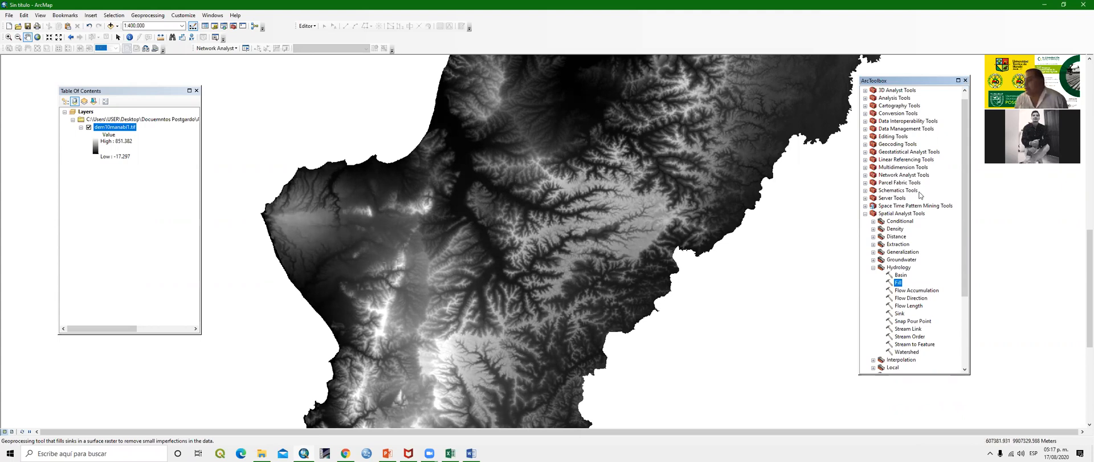
double_click(899, 283)
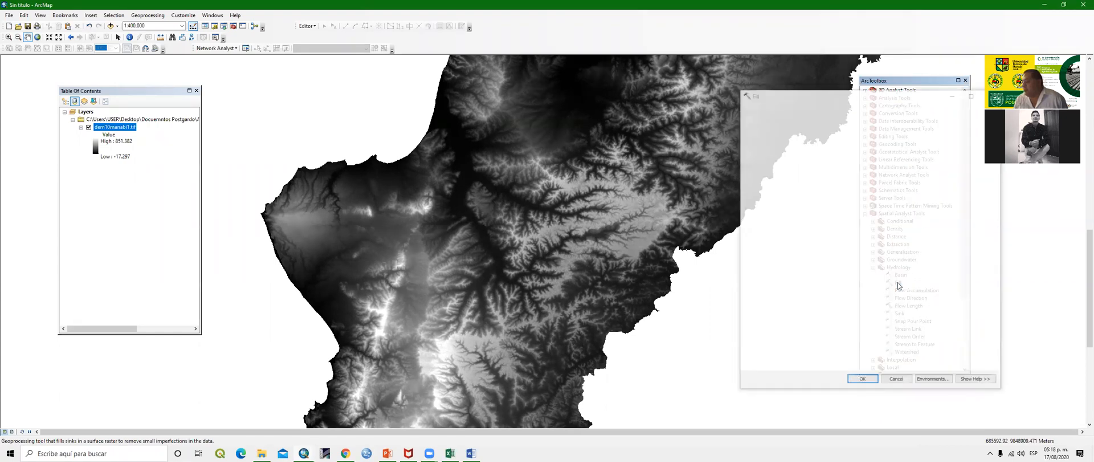
drag(901, 93, 817, 94)
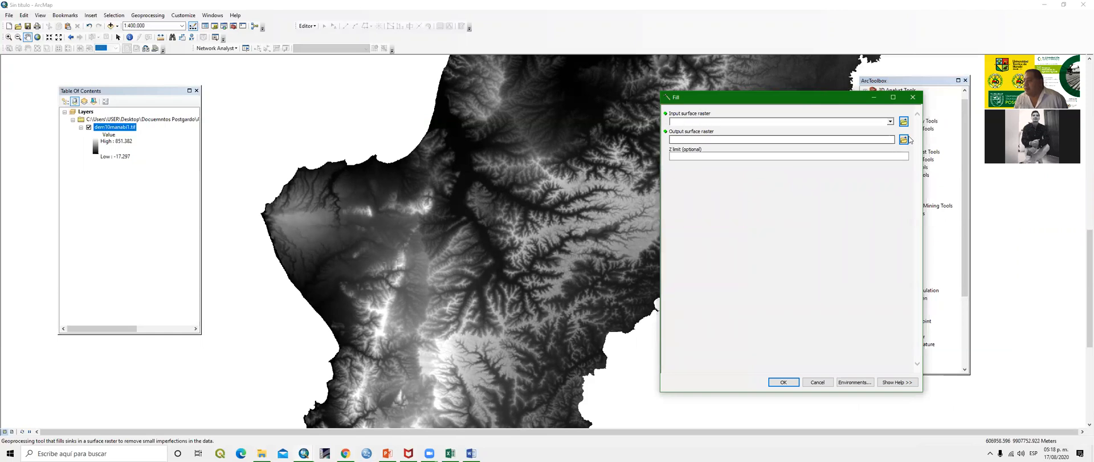
click(891, 122)
click(706, 131)
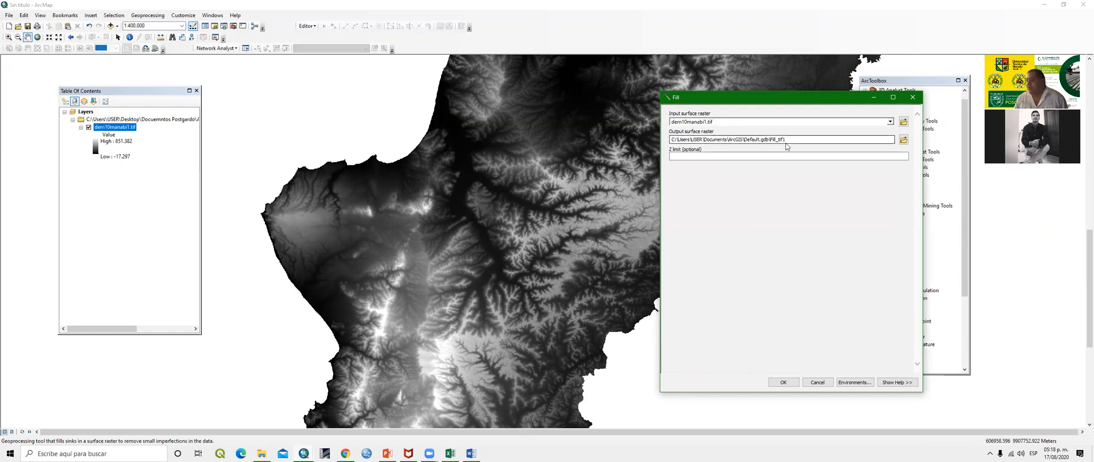
Try to set the Fill output raster as FilDEm10Manabi in the Cobertura y uso del suelo folder
click(904, 140)
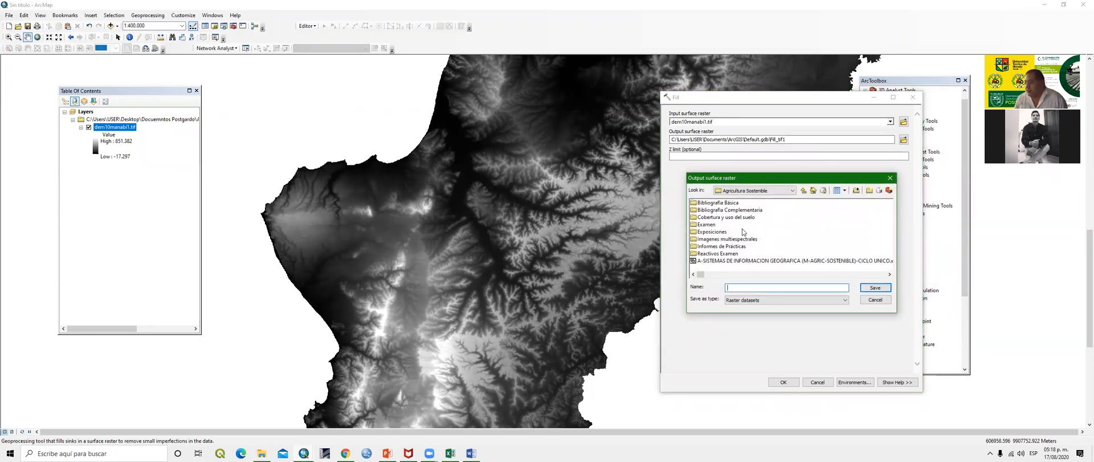
double_click(736, 218)
click(743, 287)
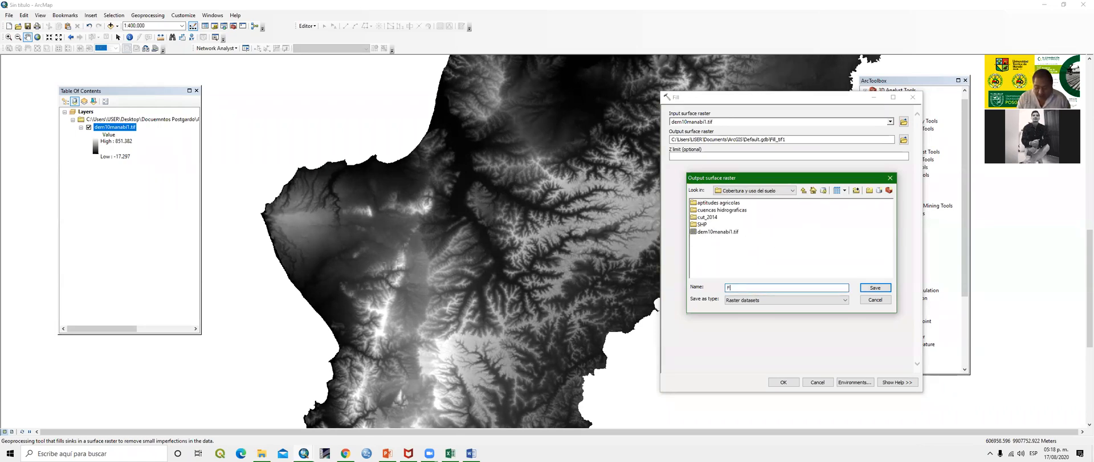
text(FilDEm)
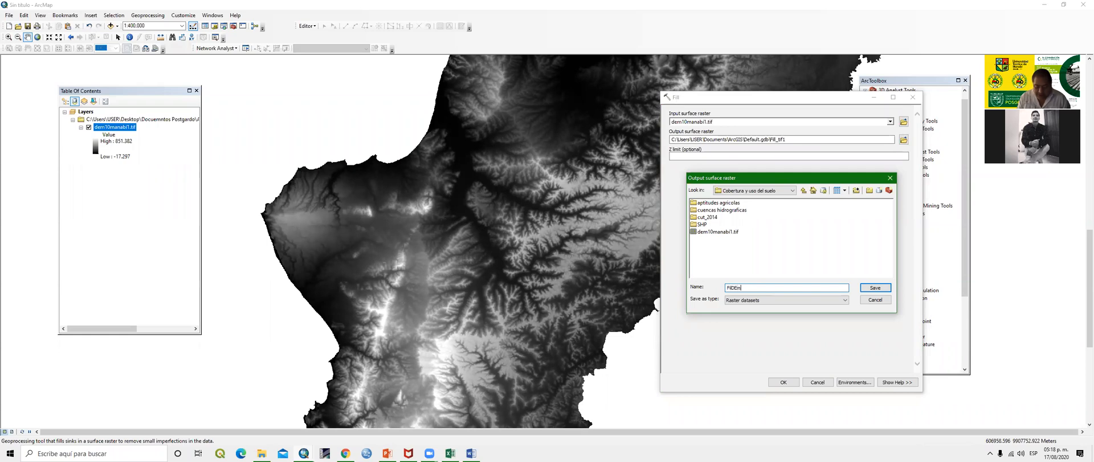
text(10Manabi)
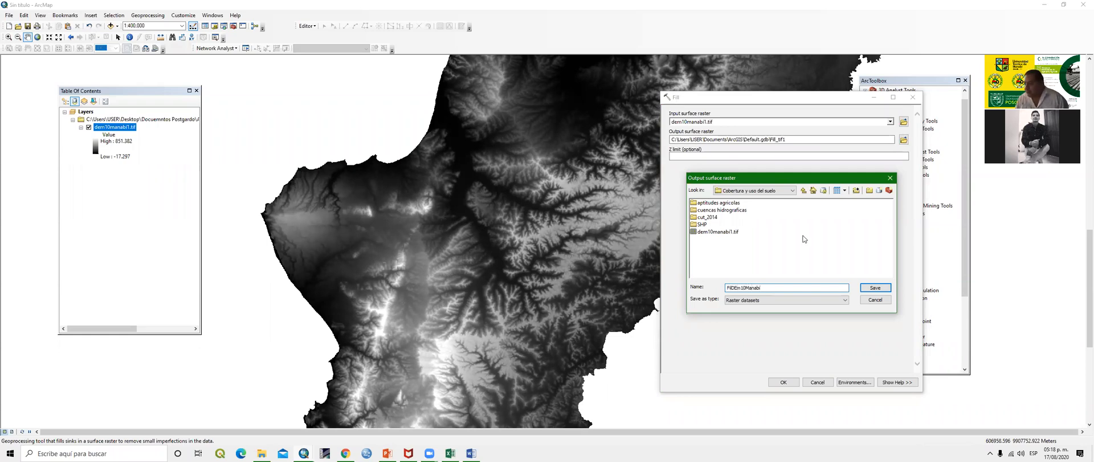
click(734, 287)
click(872, 287)
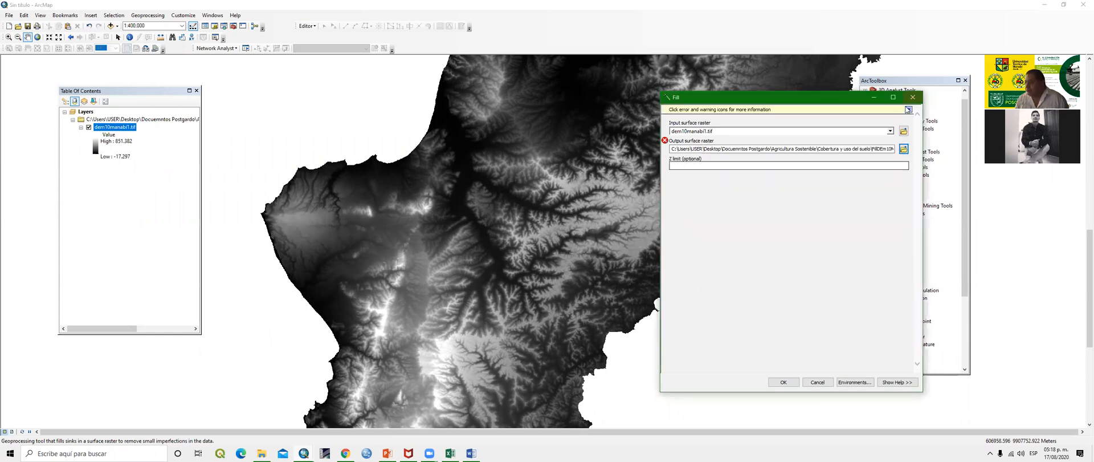
Name the output surface raster Fil in the Cobertura y uso del suelo folder and run the Fill tool
click(904, 149)
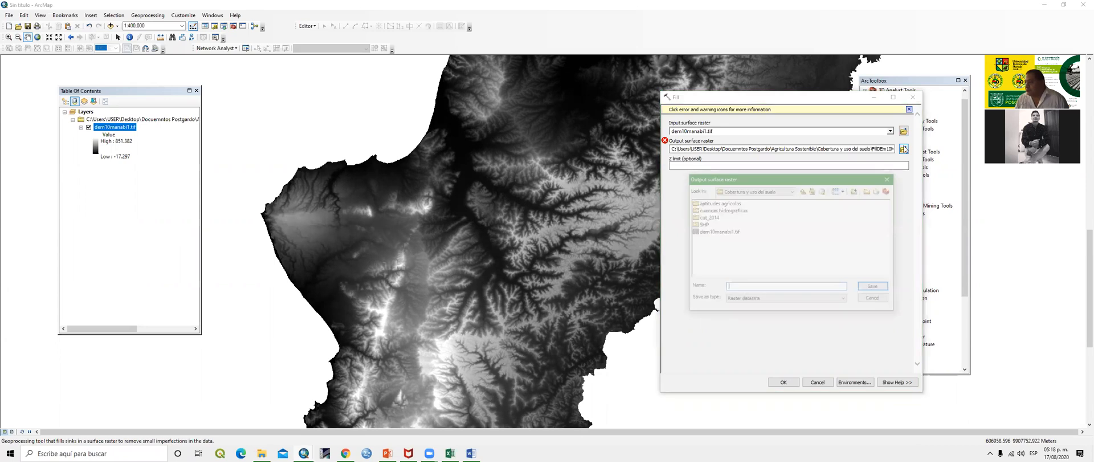
click(732, 211)
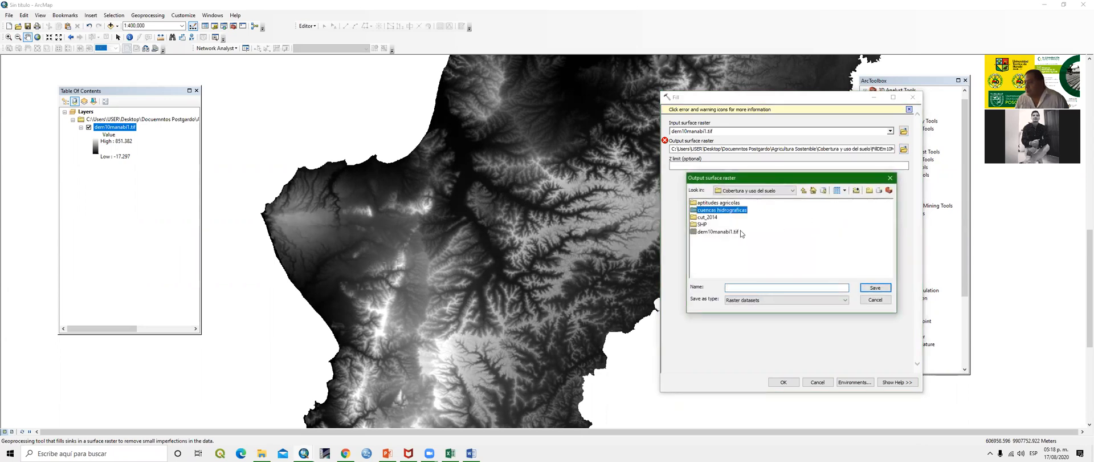
click(741, 288)
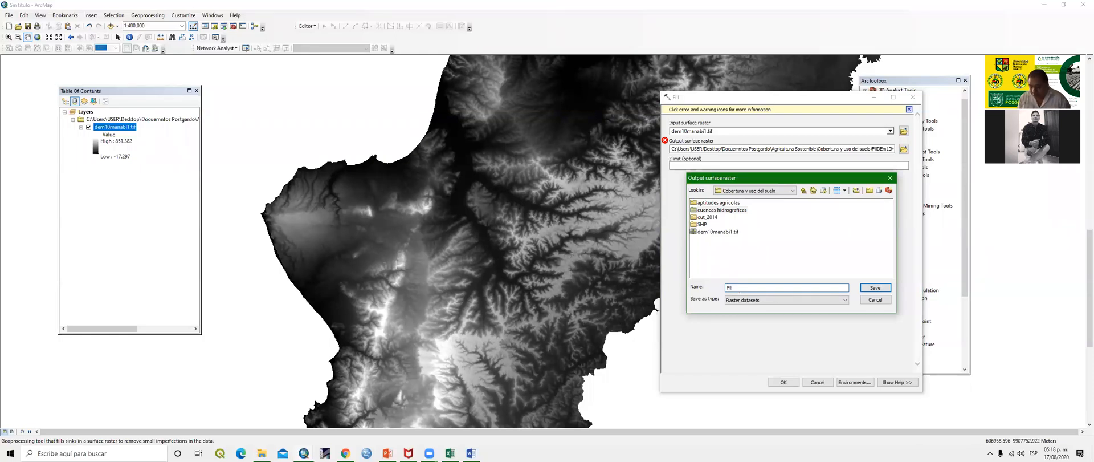
click(875, 287)
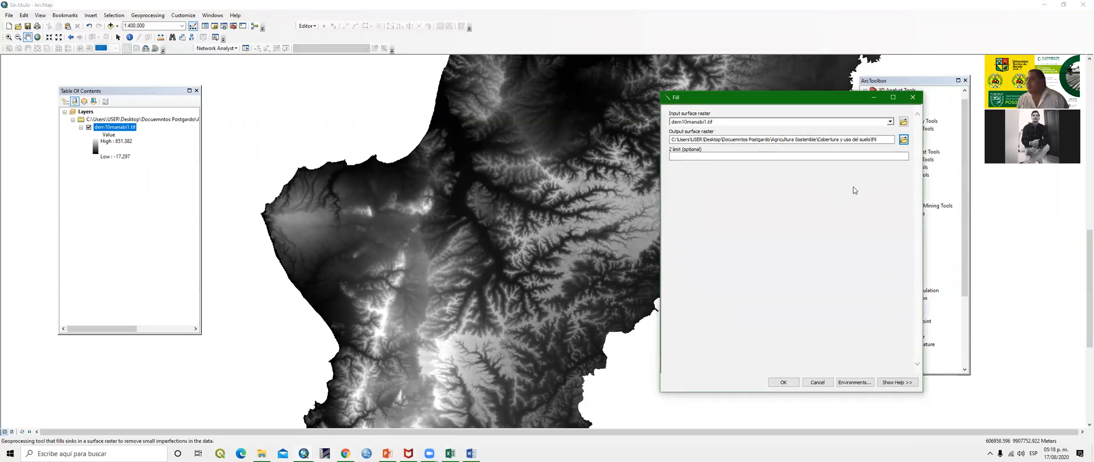
click(784, 381)
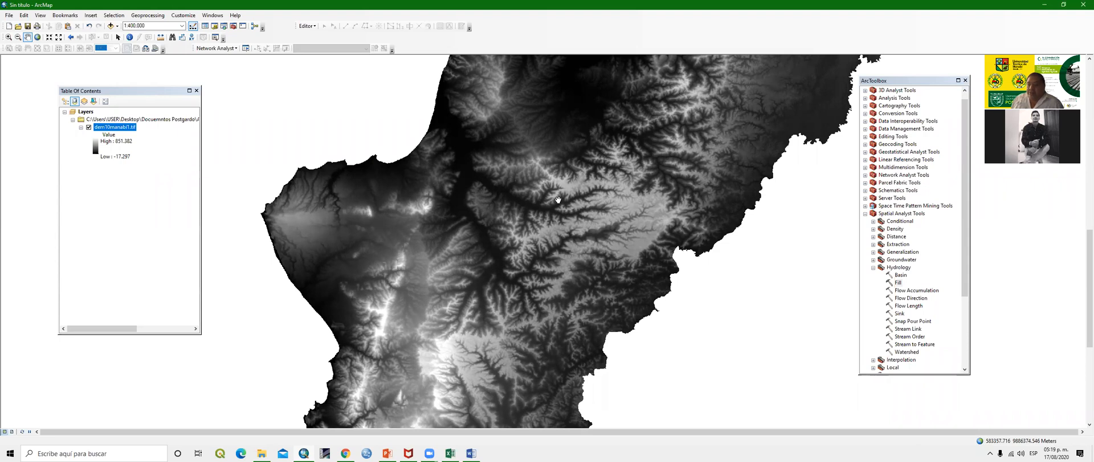
Add the cu_00.shp shapefile from the cuencas hidrograficas folder to the map, accepting its missing spatial reference
click(918, 299)
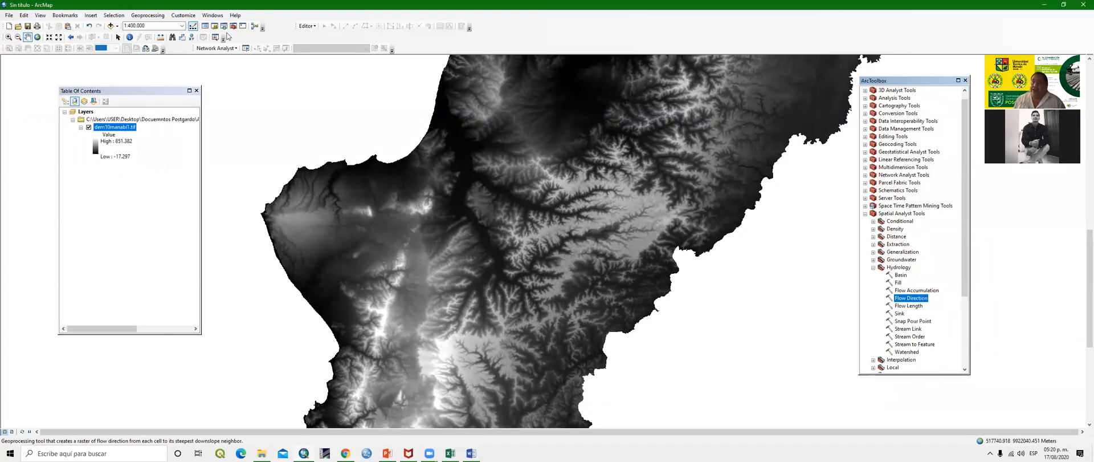
click(110, 25)
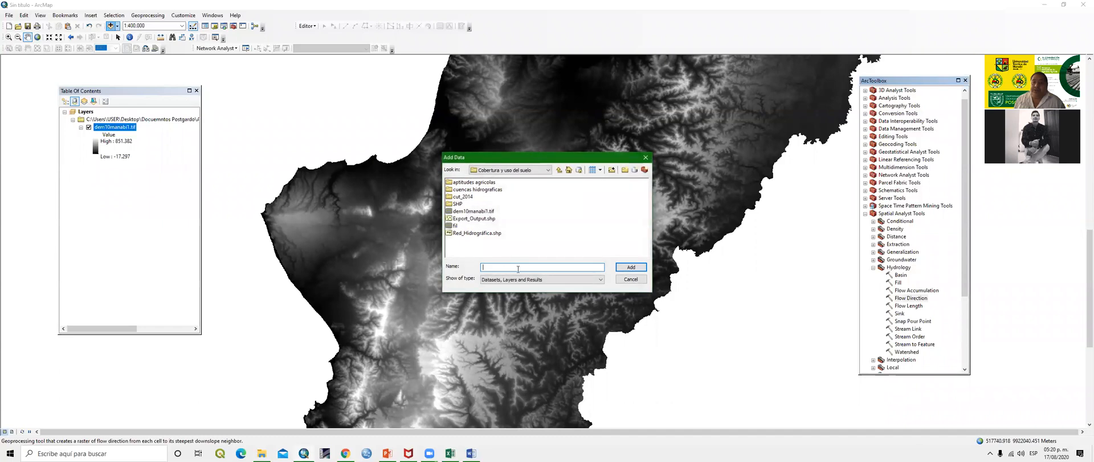
double_click(486, 189)
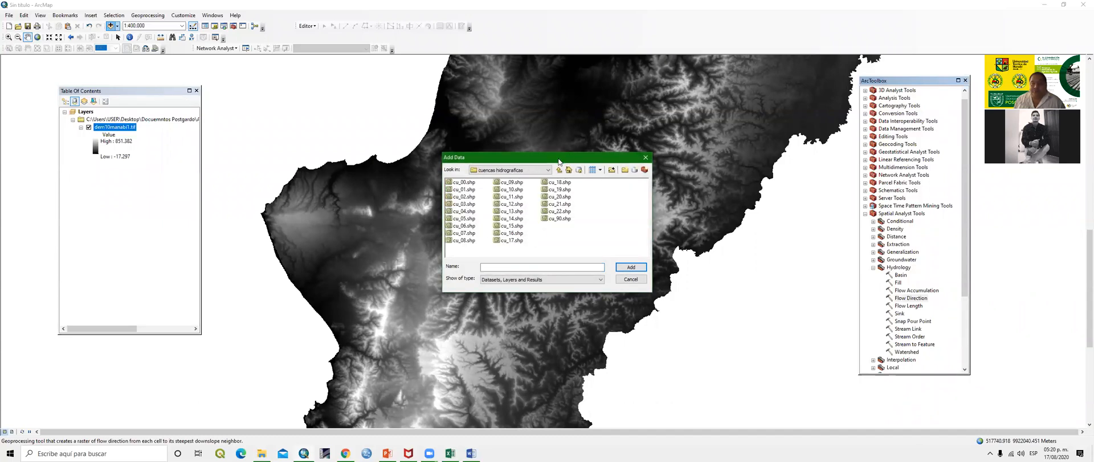
drag(567, 161, 306, 157)
click(195, 177)
click(364, 261)
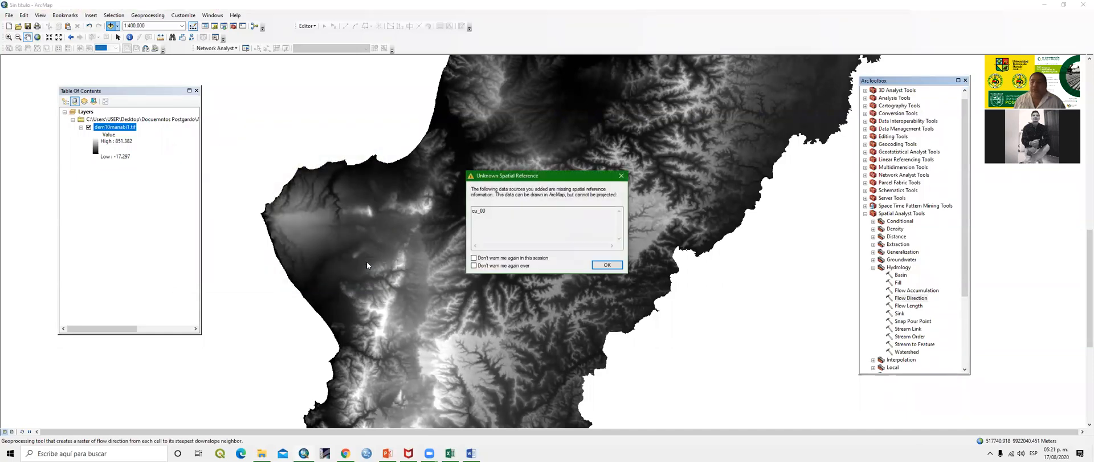
click(607, 265)
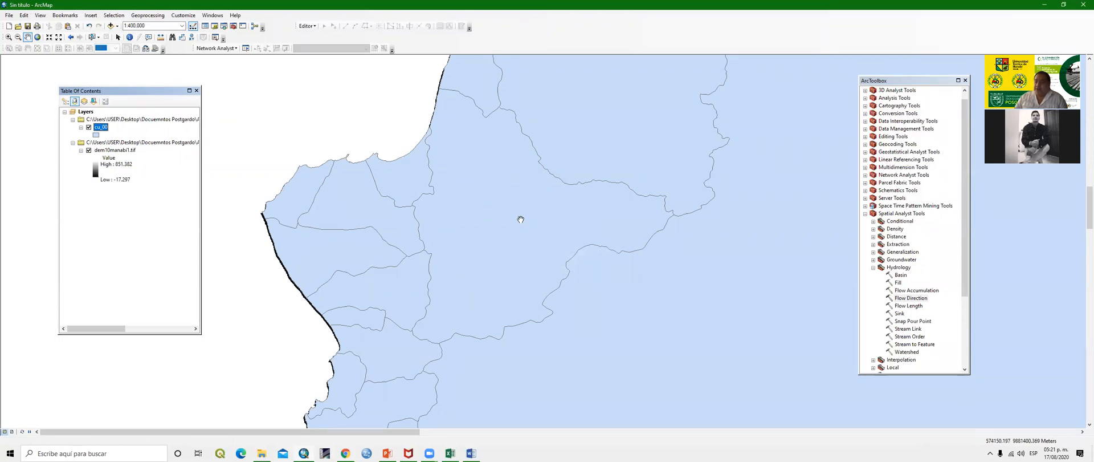
Toggle the cu_00 watershed layer off and on over the elevation model, and examine the watershed boundaries across all of Ecuador
click(88, 127)
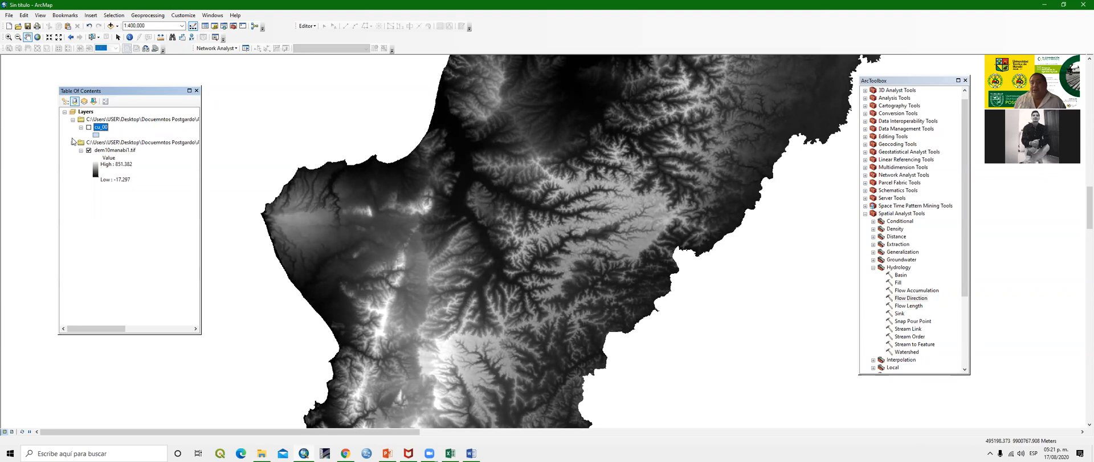
click(88, 128)
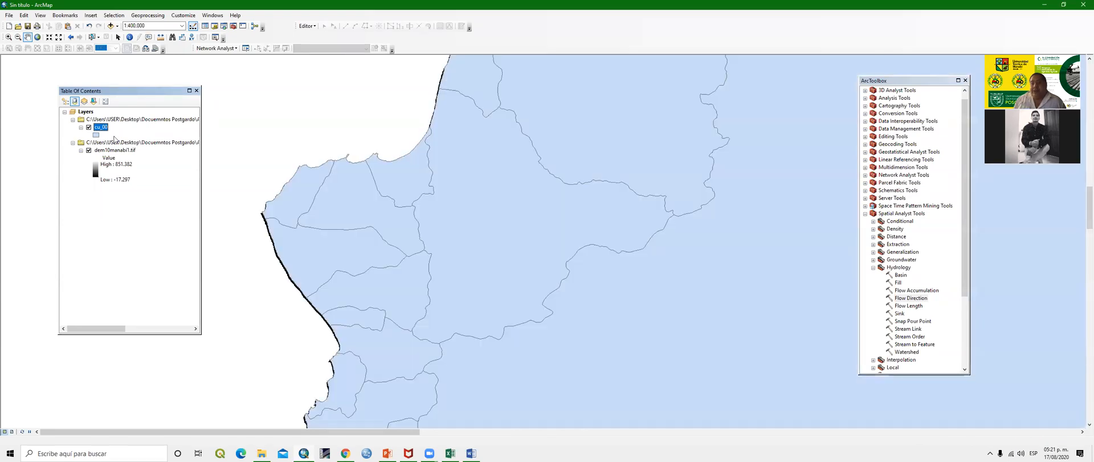
scroll(585, 194, up, 3)
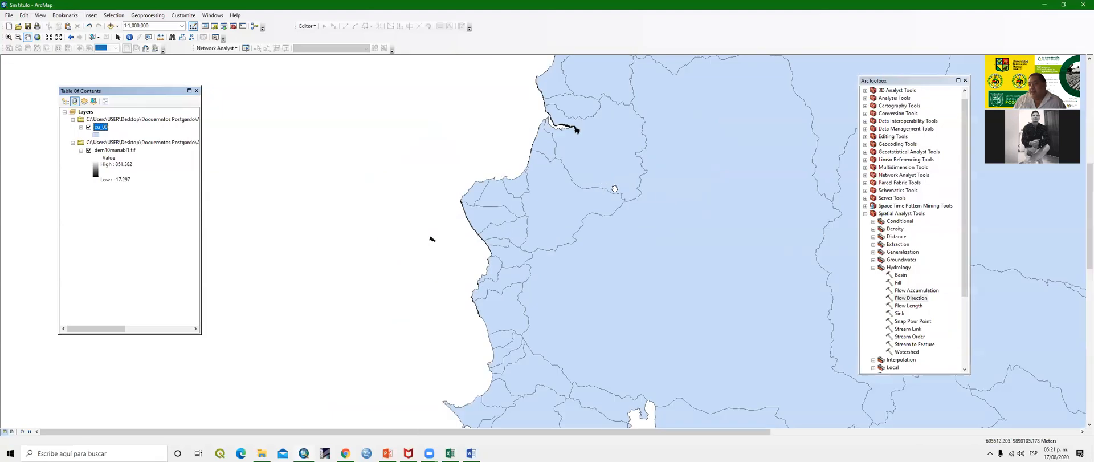
scroll(717, 236, up, 2)
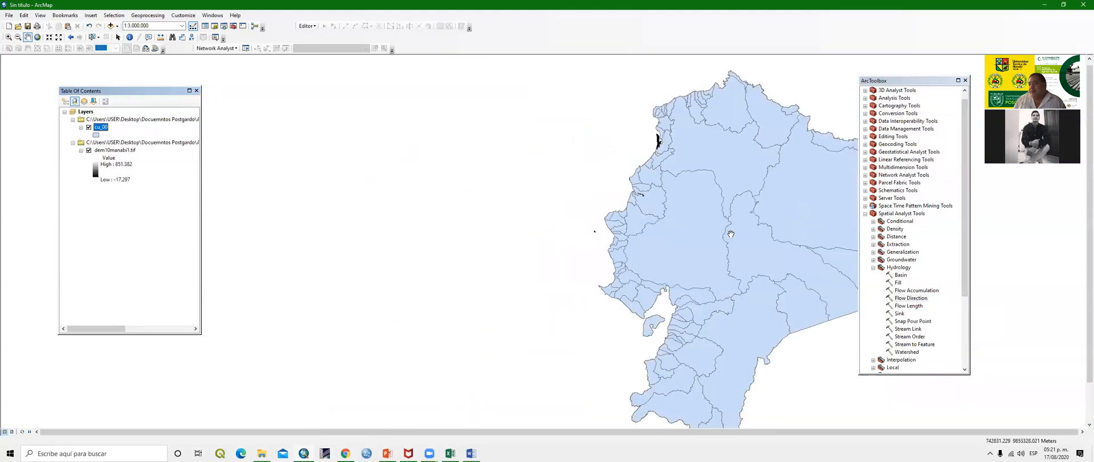
drag(784, 227, 513, 249)
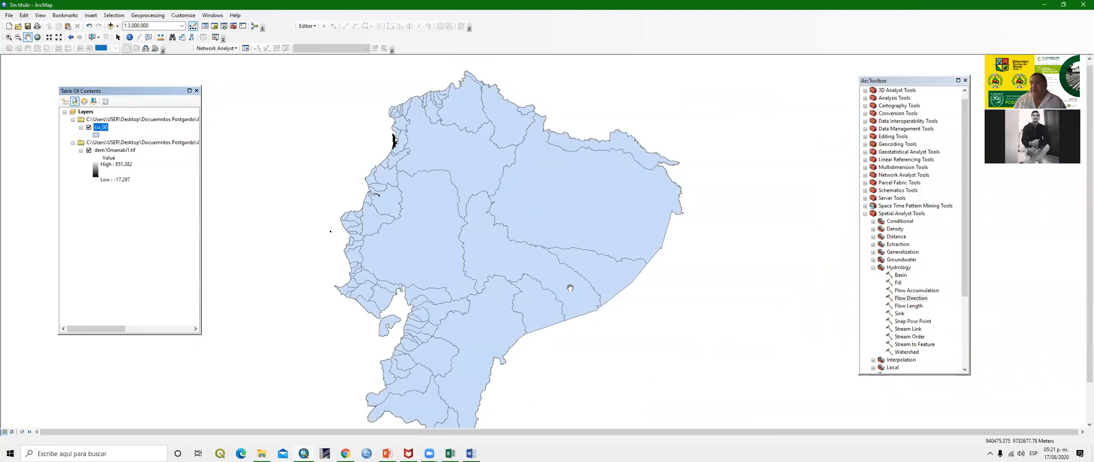
drag(570, 288, 633, 263)
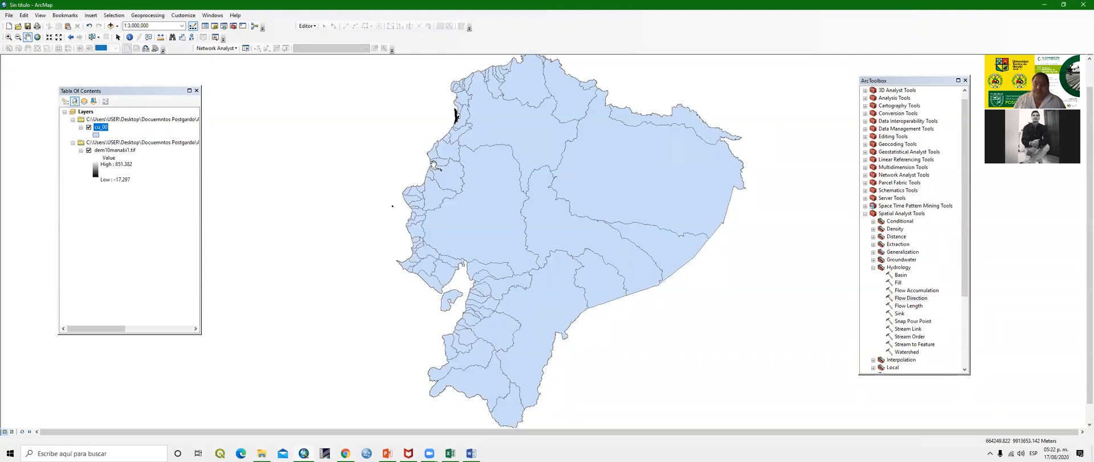
Compare the extent of the Manabí elevation model with the coastal watersheds by hiding and showing the cu_00 layer
click(88, 128)
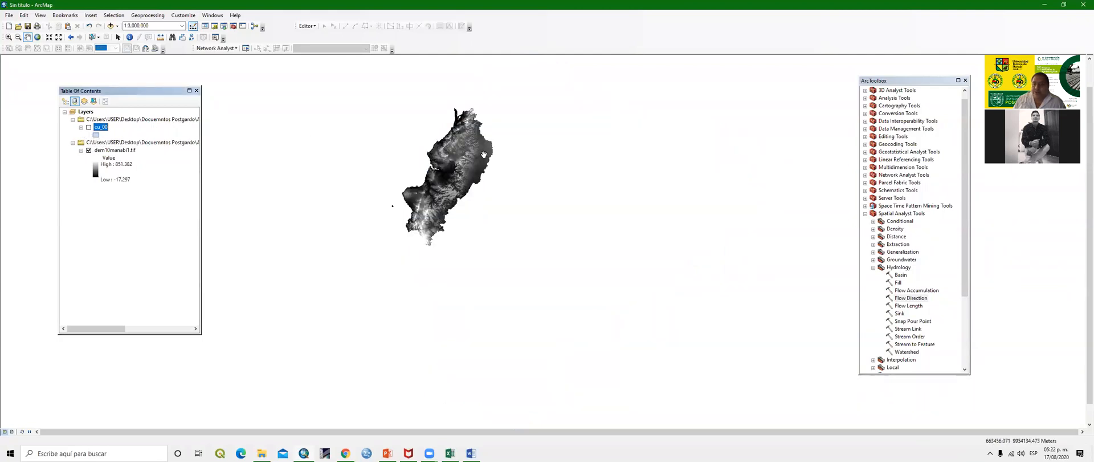
scroll(478, 171, up, 3)
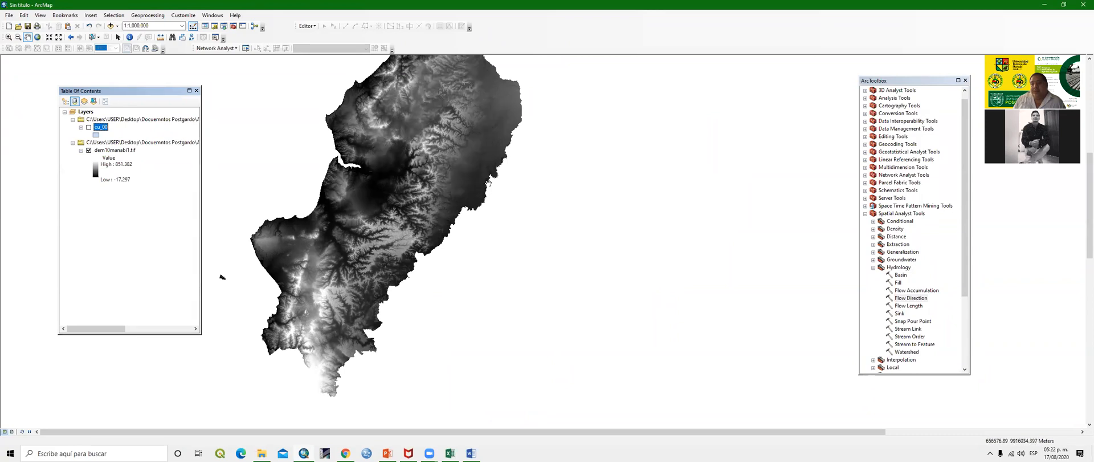
click(89, 127)
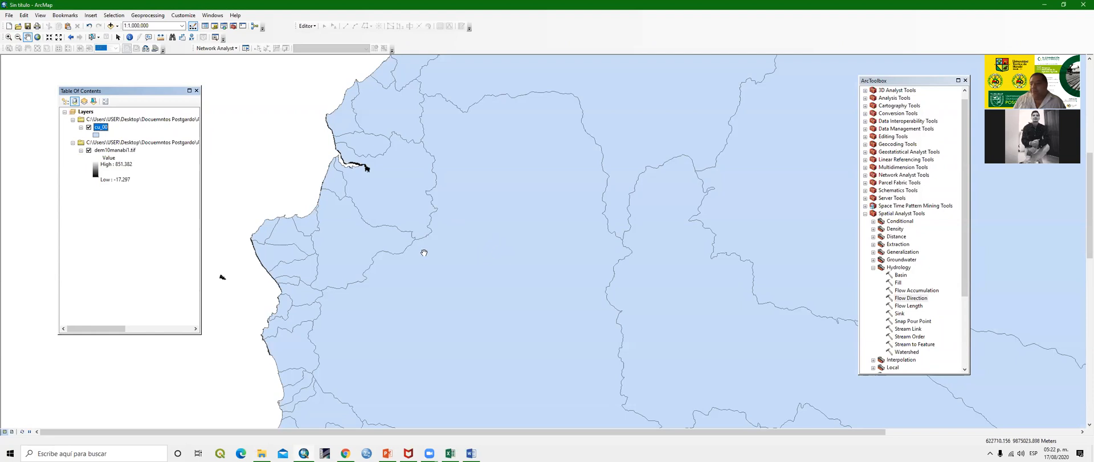
scroll(442, 255, up, 1)
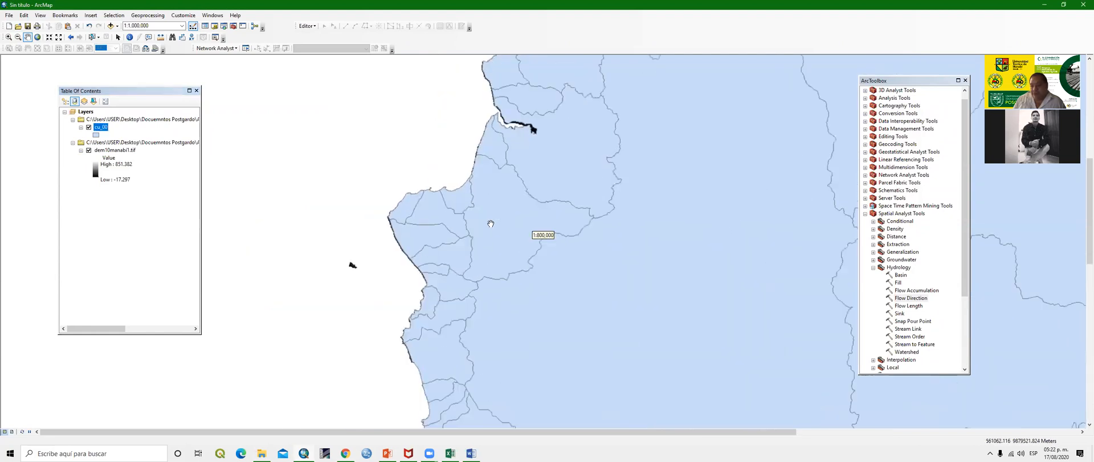
scroll(491, 223, up, 4)
scroll(545, 256, down, 2)
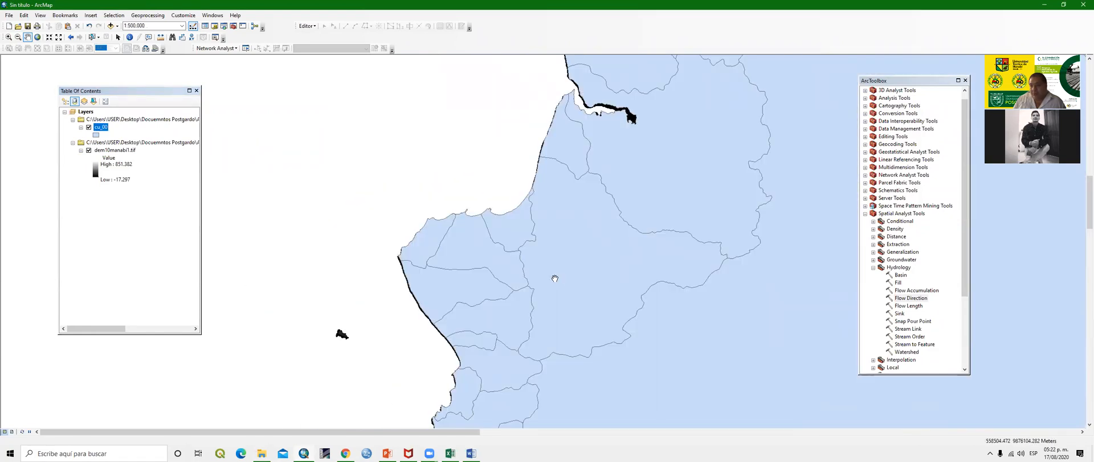
drag(589, 266, 540, 249)
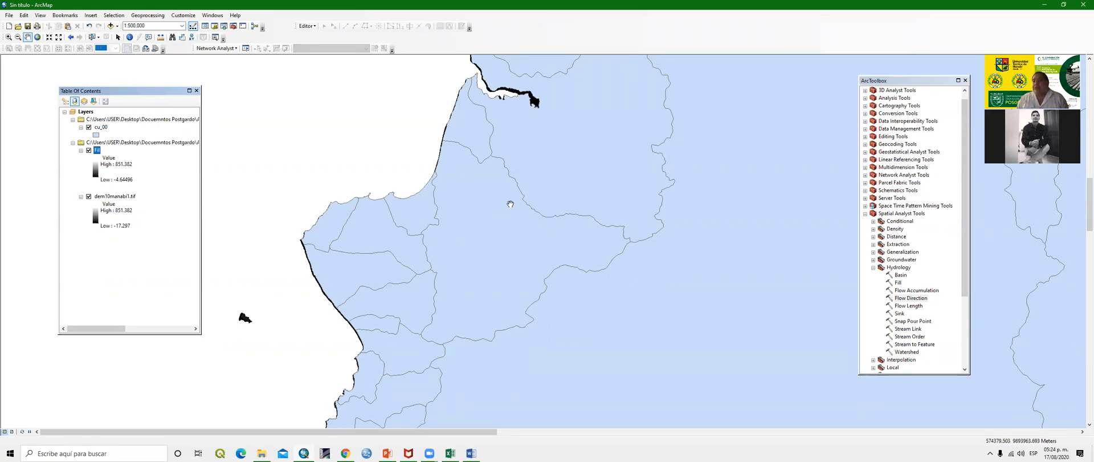
Remove the cu_00 and dem10manabi1.tif layers from the map, keeping only the filled raster Fil
click(88, 128)
click(100, 127)
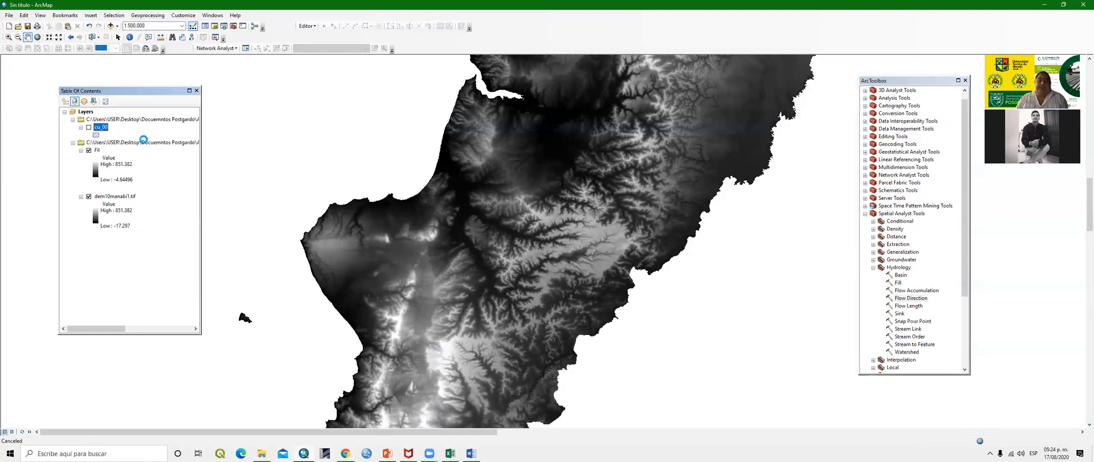
right_click(101, 126)
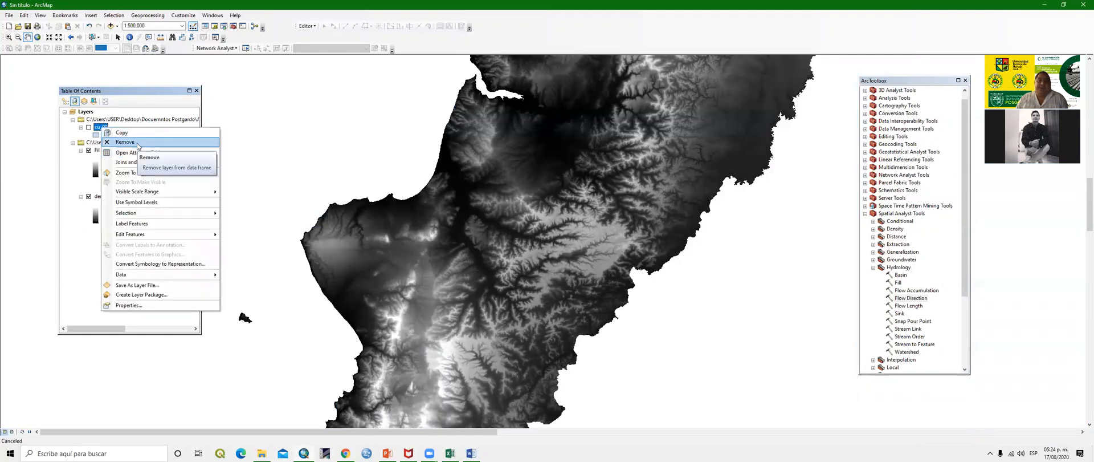
click(140, 145)
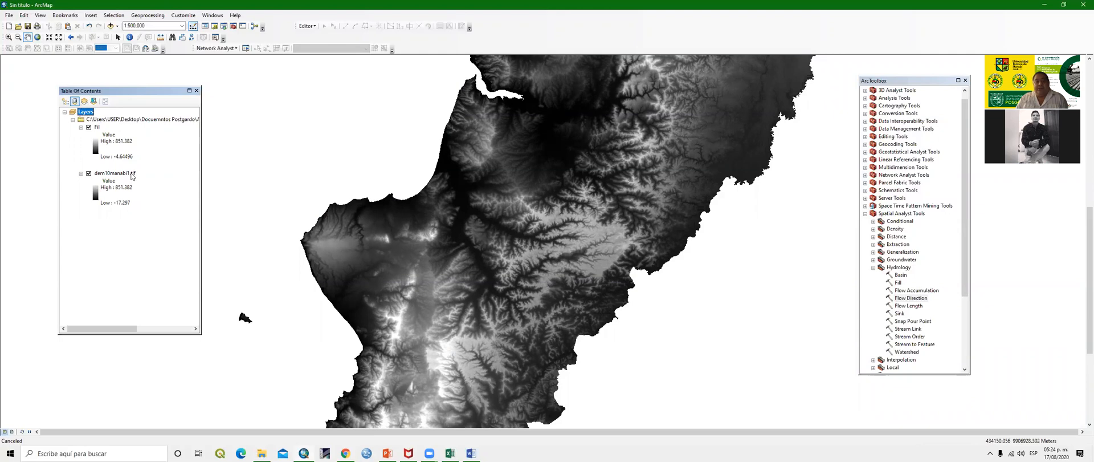
right_click(131, 175)
click(151, 188)
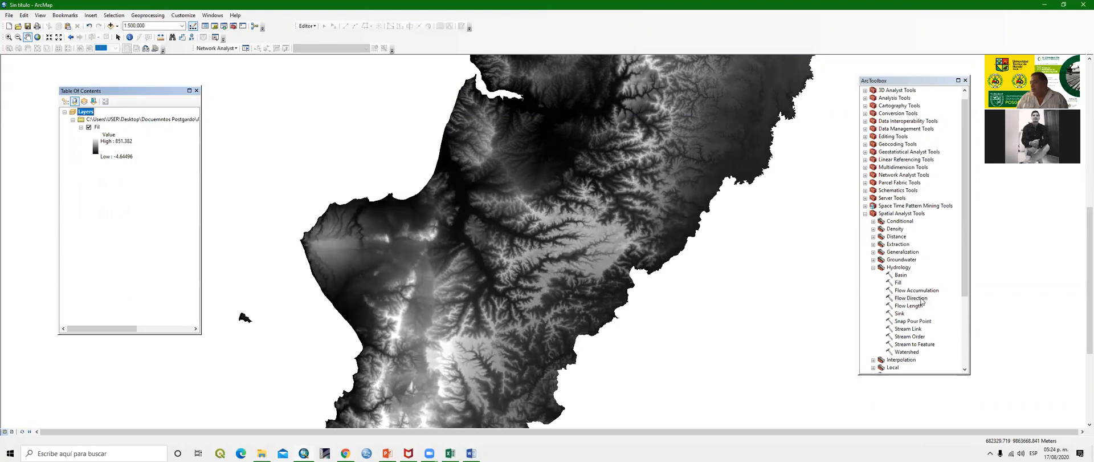
Run the Flow Direction tool with Fil as input surface raster, keeping the default output FlowDir_Fil1 in Default.gdb
double_click(909, 298)
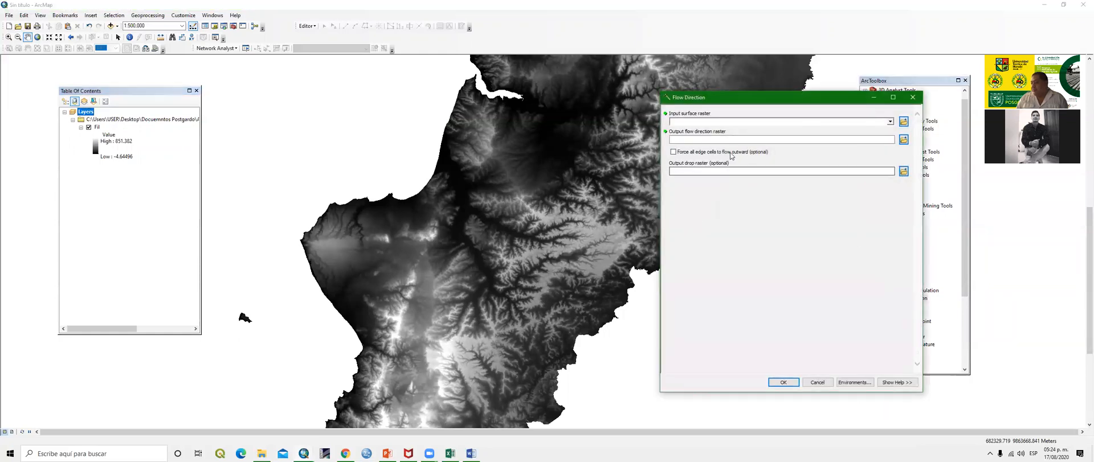
click(890, 121)
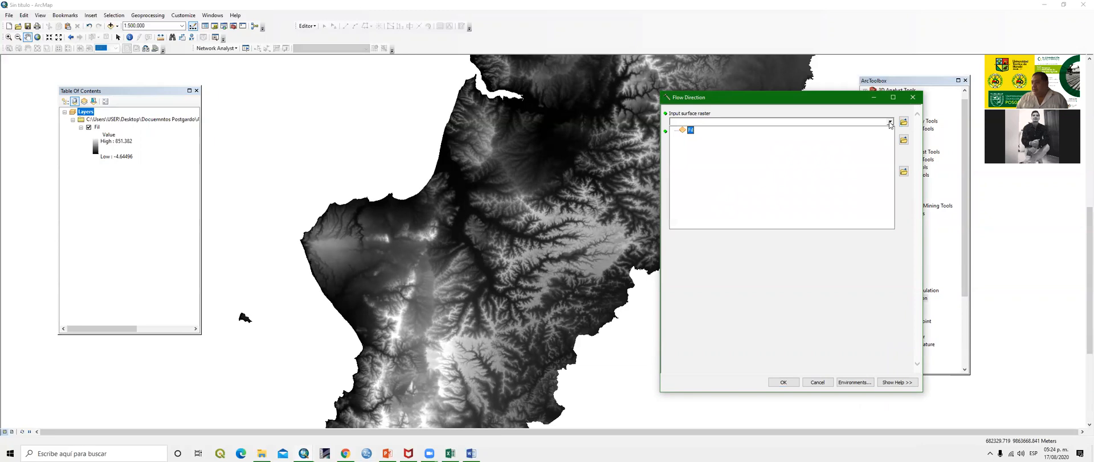
click(690, 130)
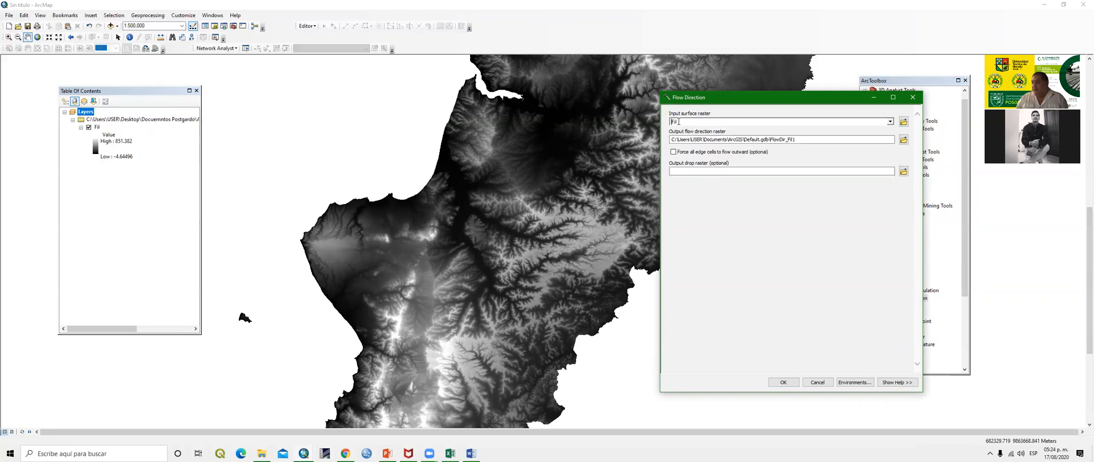
click(784, 381)
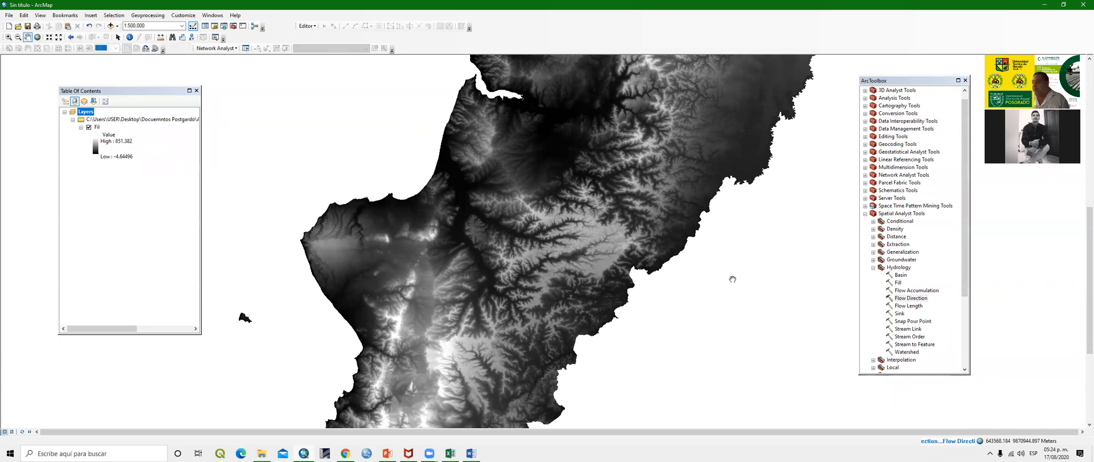
Examine the flow direction raster over Manabí and the symbol of its direction class 1
click(901, 275)
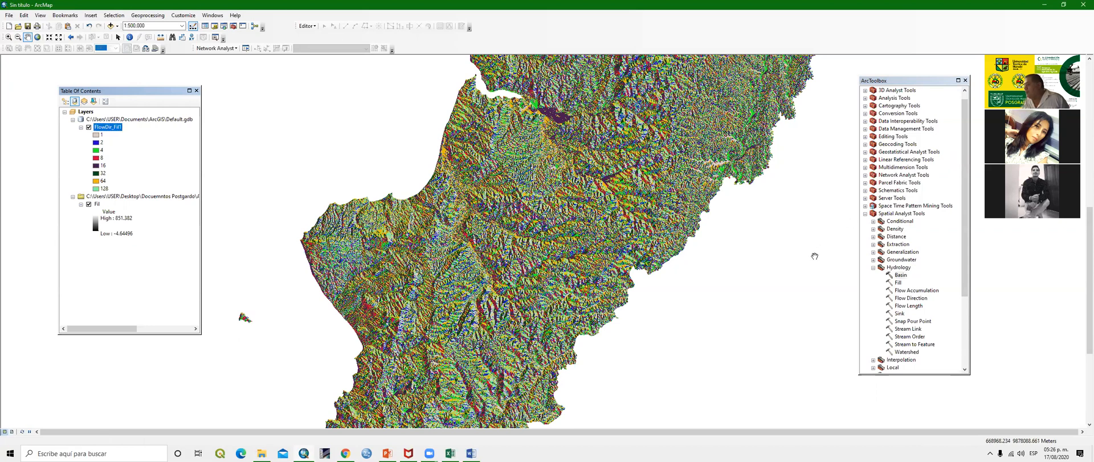
drag(816, 255, 545, 241)
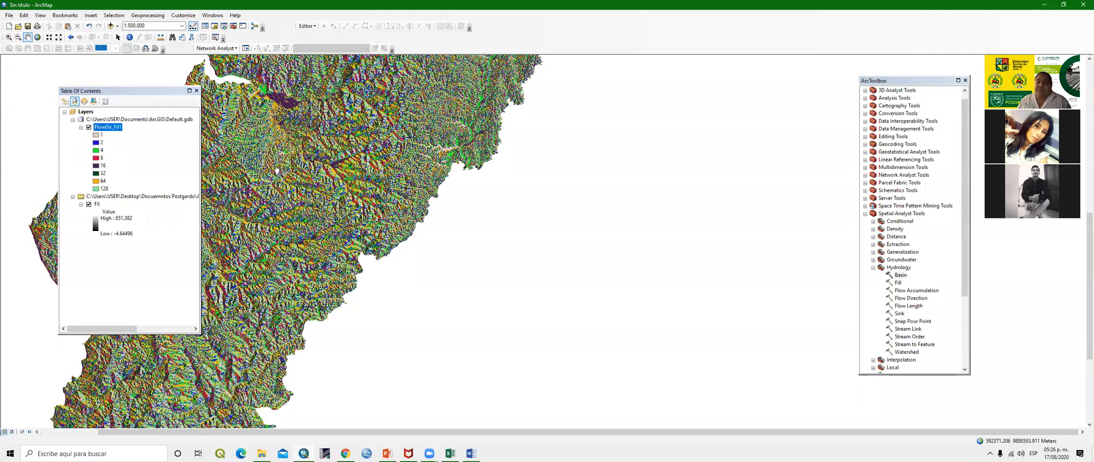
drag(276, 228, 613, 230)
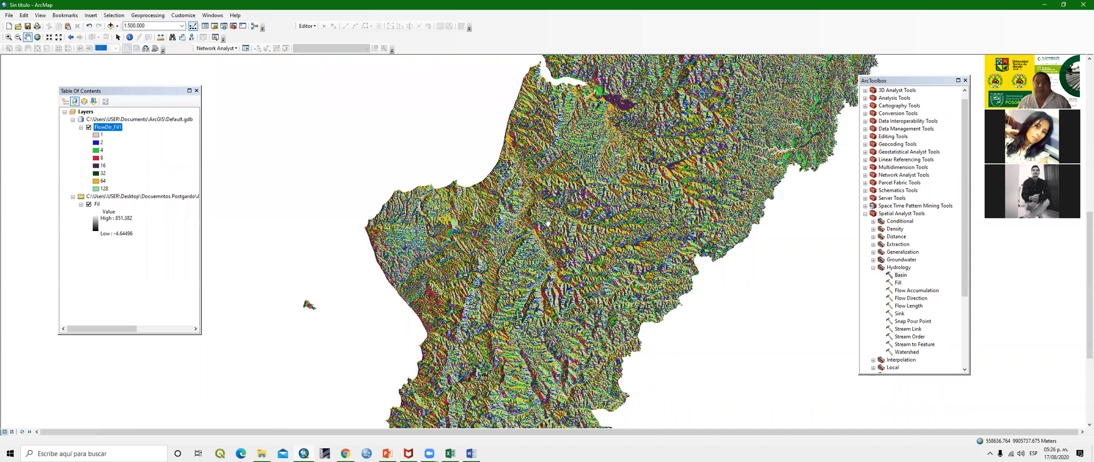
scroll(547, 228, down, 3)
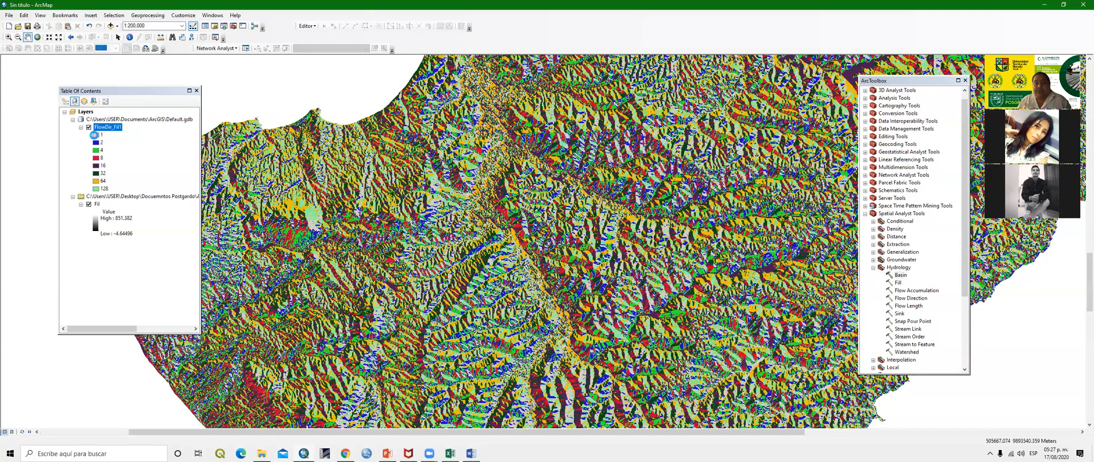
double_click(95, 135)
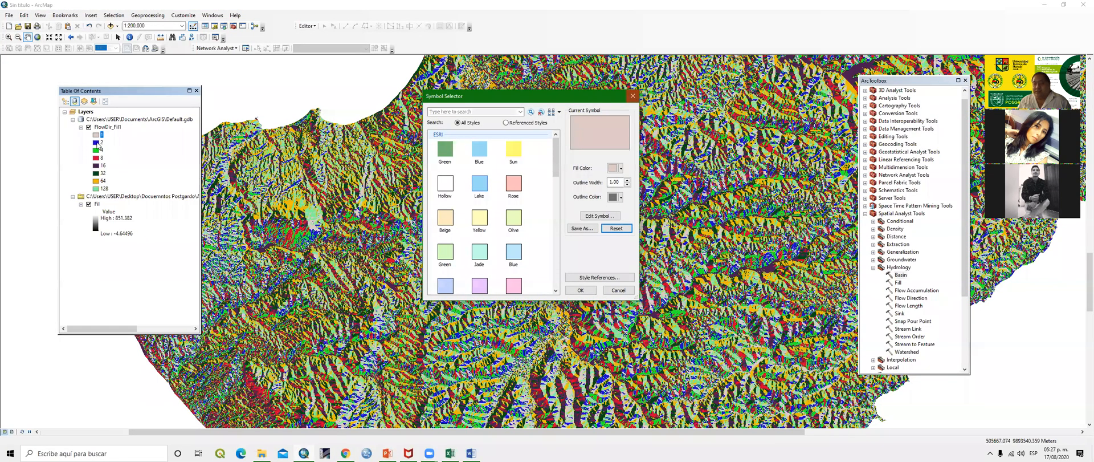
key(Escape)
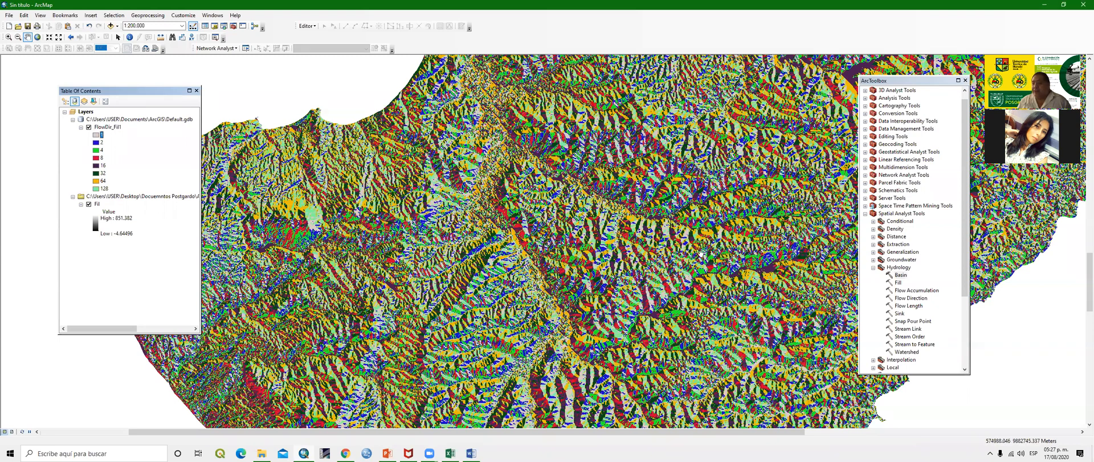
Run the Basin tool with FlowDir_Fil1 as input flow direction raster, keeping the default output Basin_FlowDi2 in Default.gdb
drag(668, 196, 581, 248)
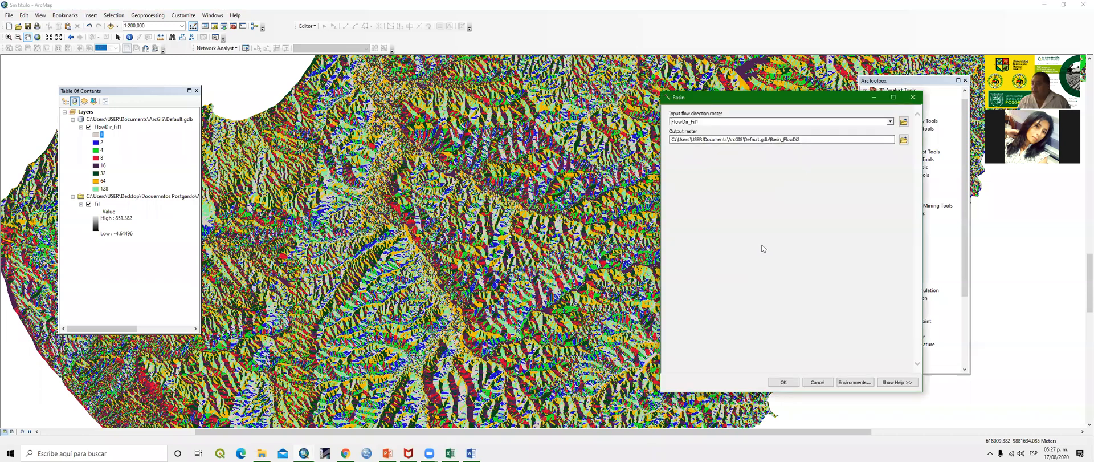
click(794, 381)
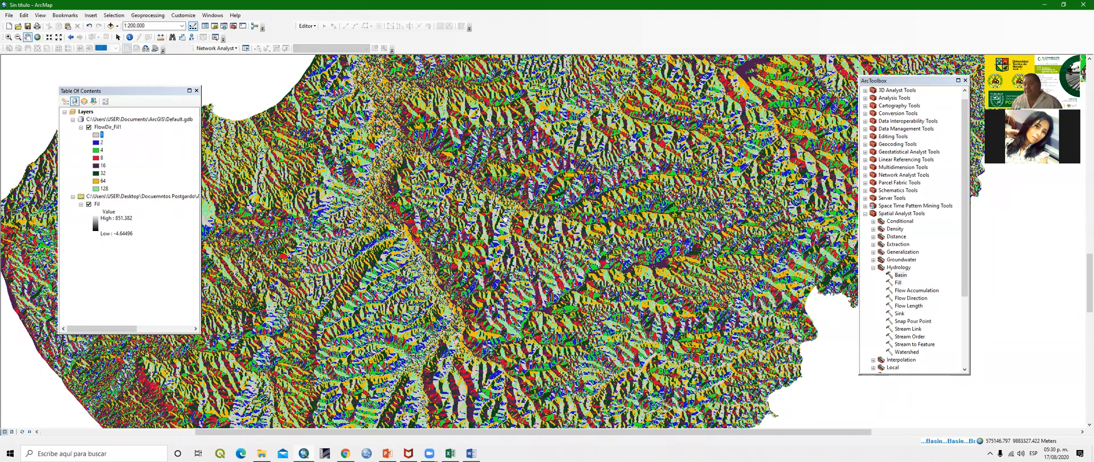
scroll(506, 228, up, 3)
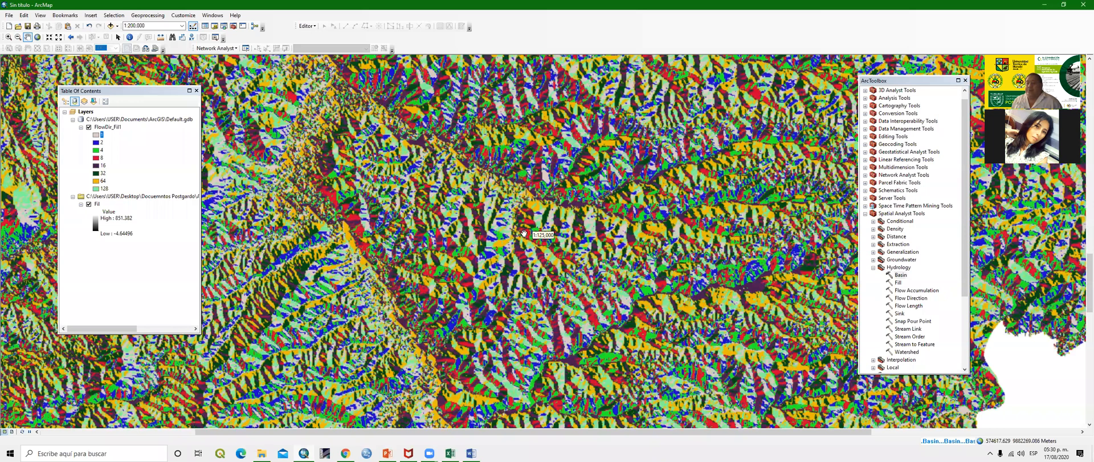
scroll(561, 255, down, 3)
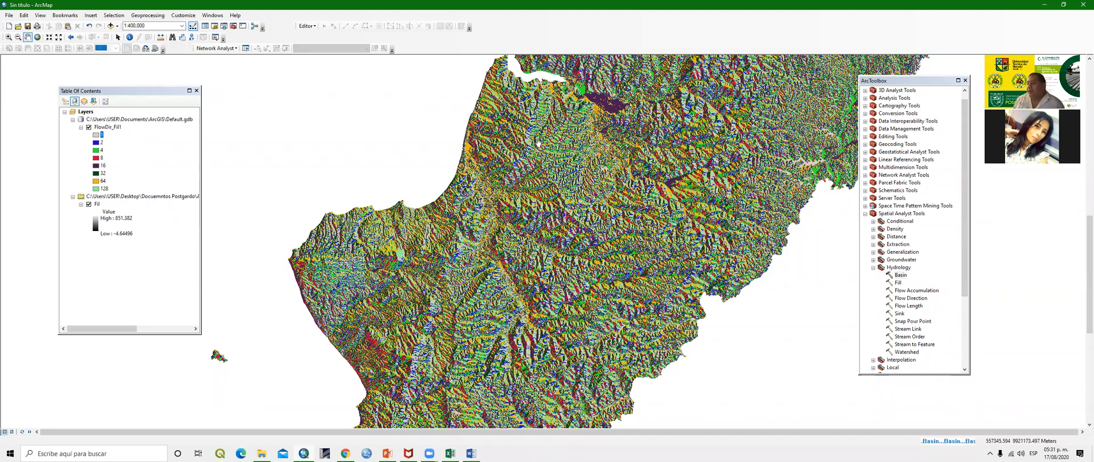
click(693, 263)
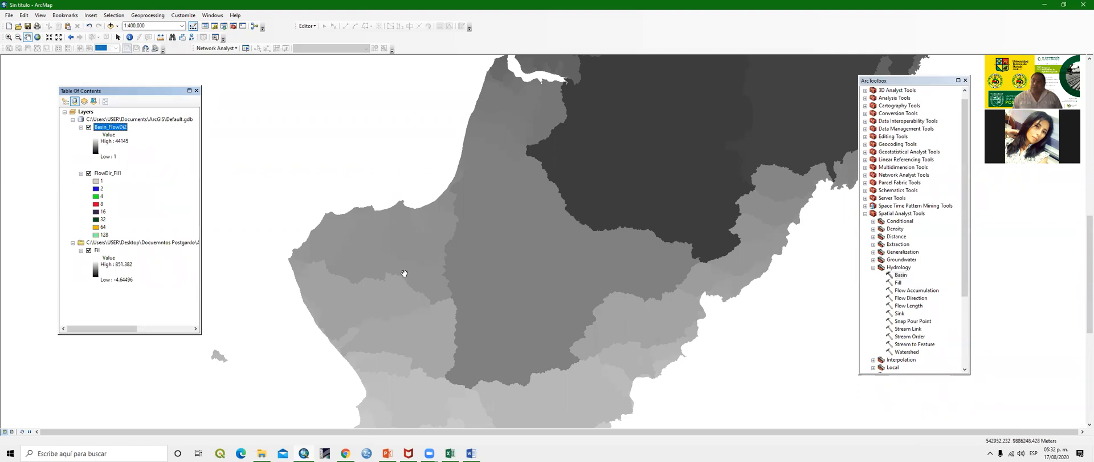
Apply a multicolour spectrum ramp to the Basin_FlowDi2 layer and hide the FlowDir_Fil1 and Fil layers
click(96, 149)
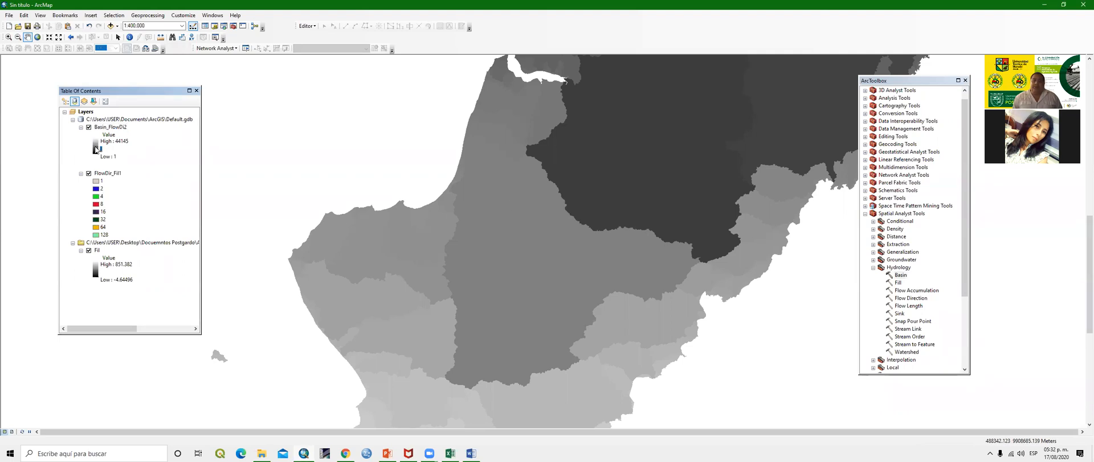
click(167, 173)
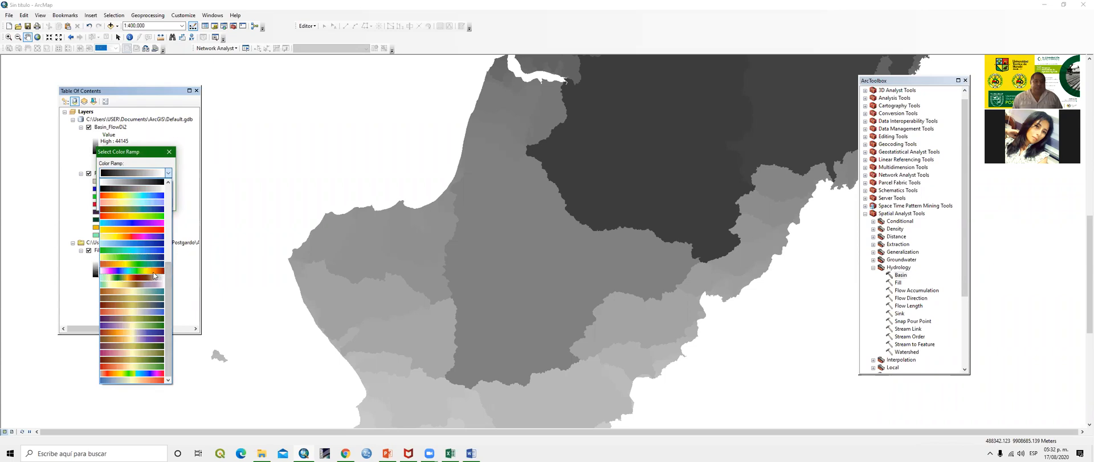
click(131, 271)
click(116, 204)
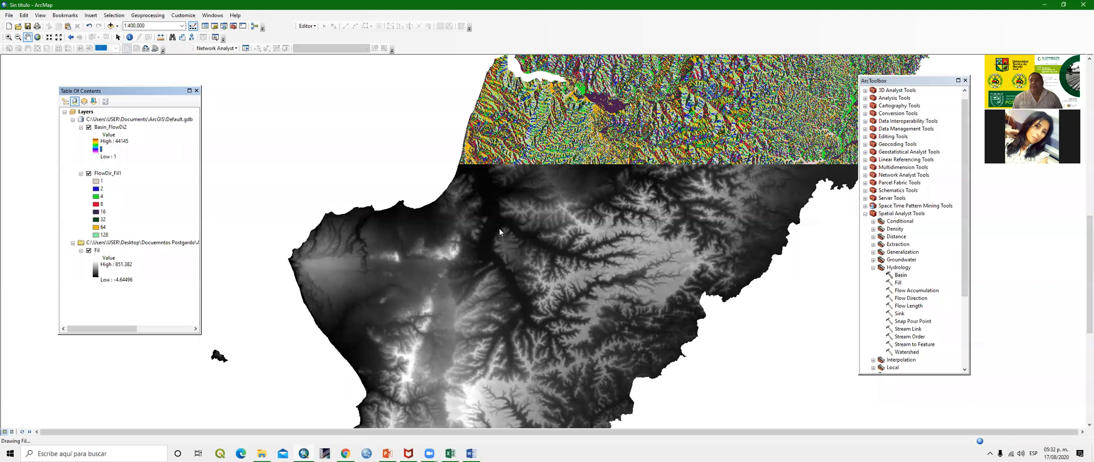
click(88, 173)
click(89, 250)
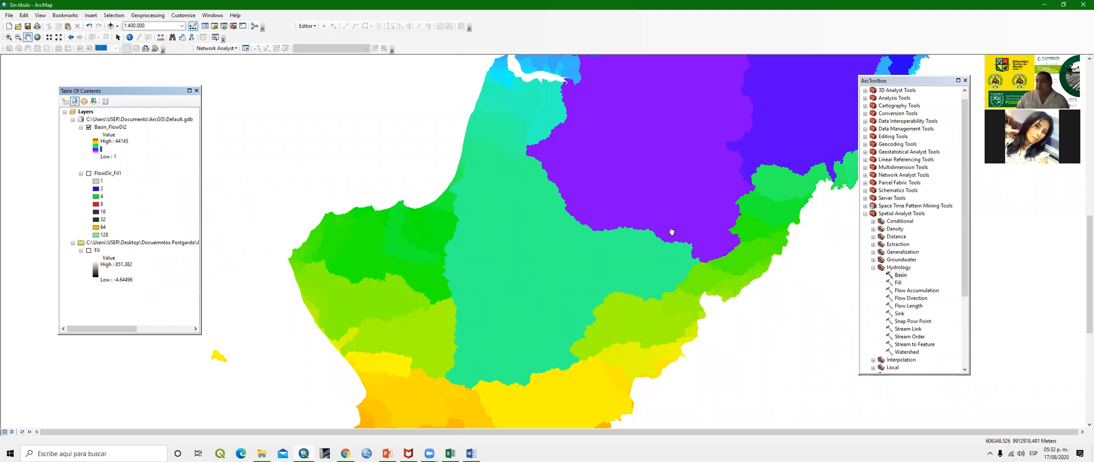
Examine the coloured Basin_FlowDi2 basins across Manabí, from the northern coast to the southern part of the province
drag(672, 176, 668, 284)
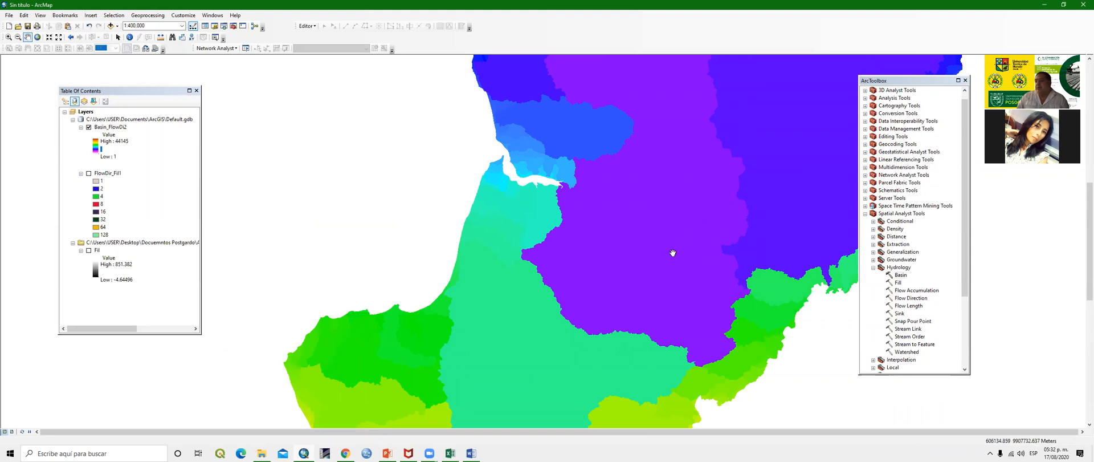
drag(668, 173, 639, 287)
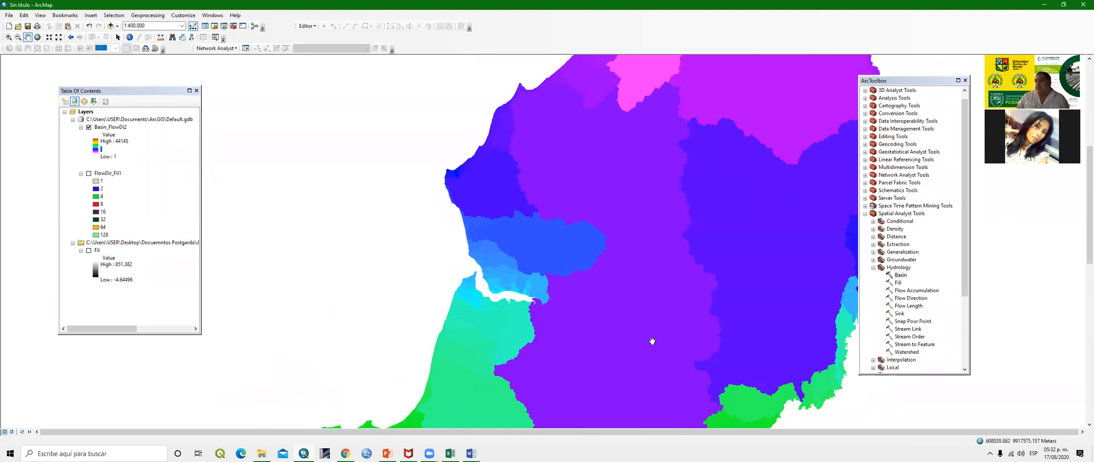
drag(644, 216, 620, 83)
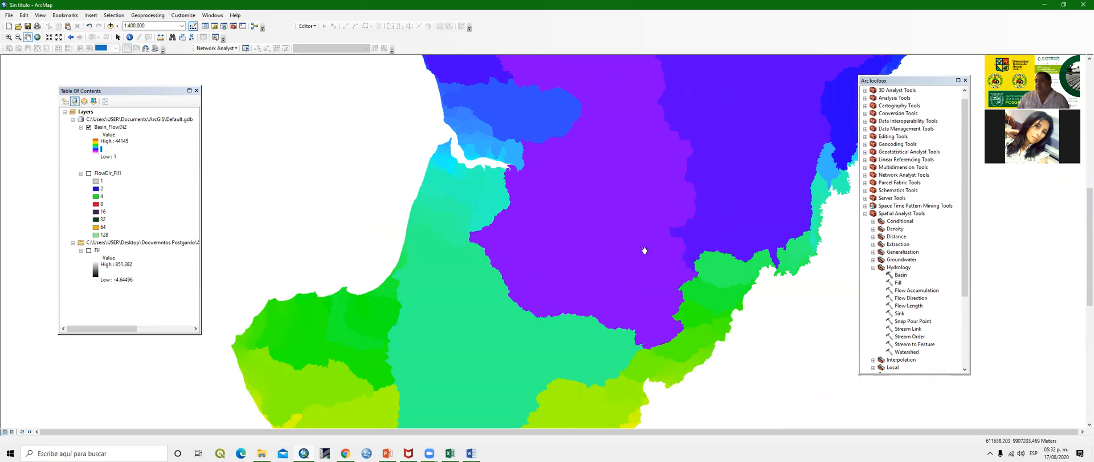
drag(636, 225, 630, 279)
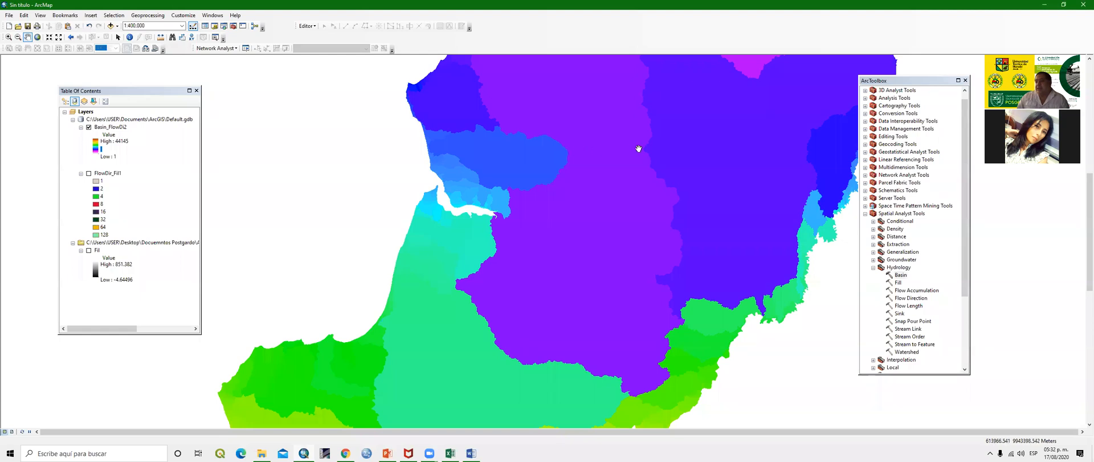
drag(628, 144, 661, 226)
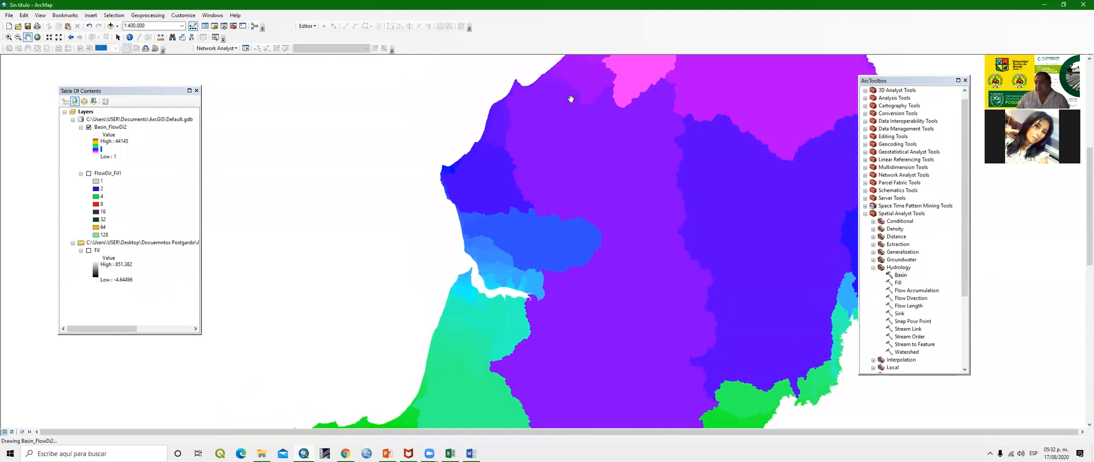
drag(642, 286, 633, 132)
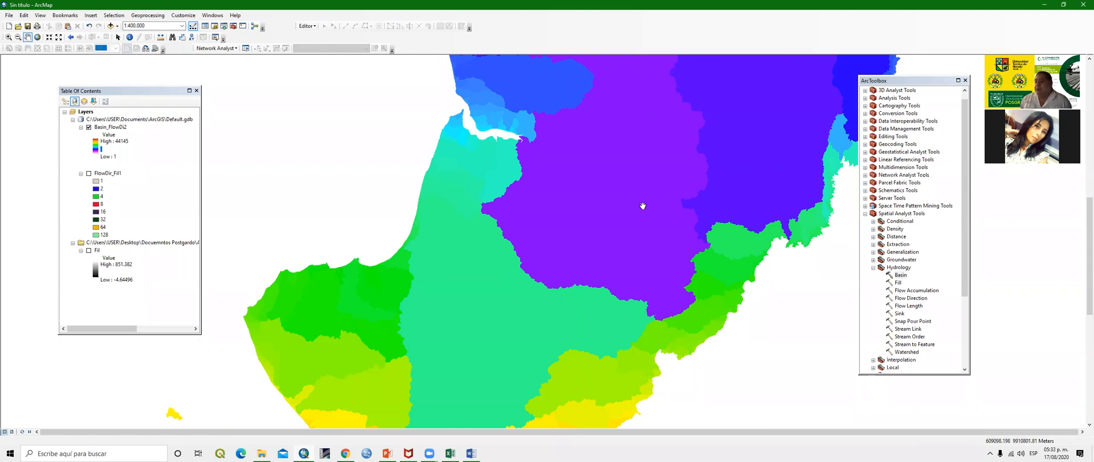
drag(587, 274, 636, 174)
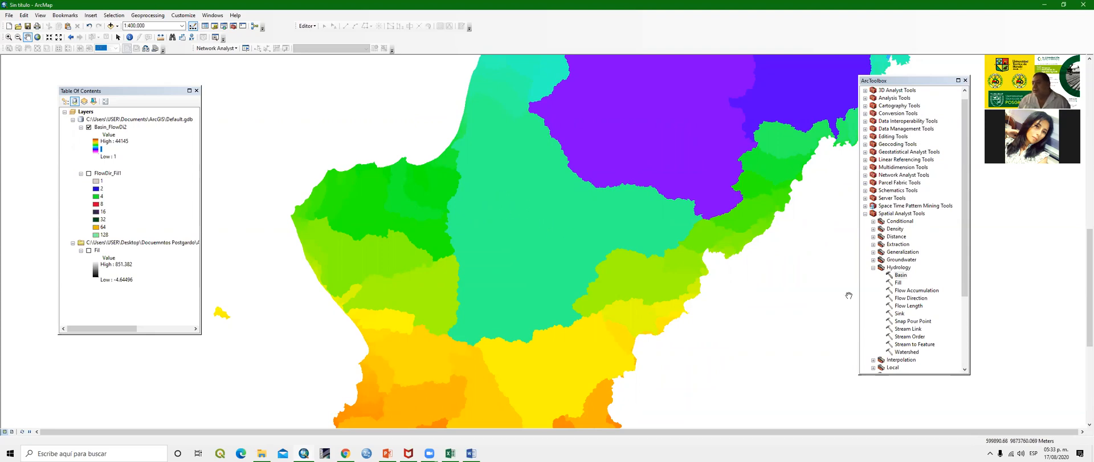
Convert Basin_FlowDi2 with Raster to Polygon on the Value field, keeping polygon simplification and the default output RasterT_Basin_F1 in Default.gdb
click(874, 268)
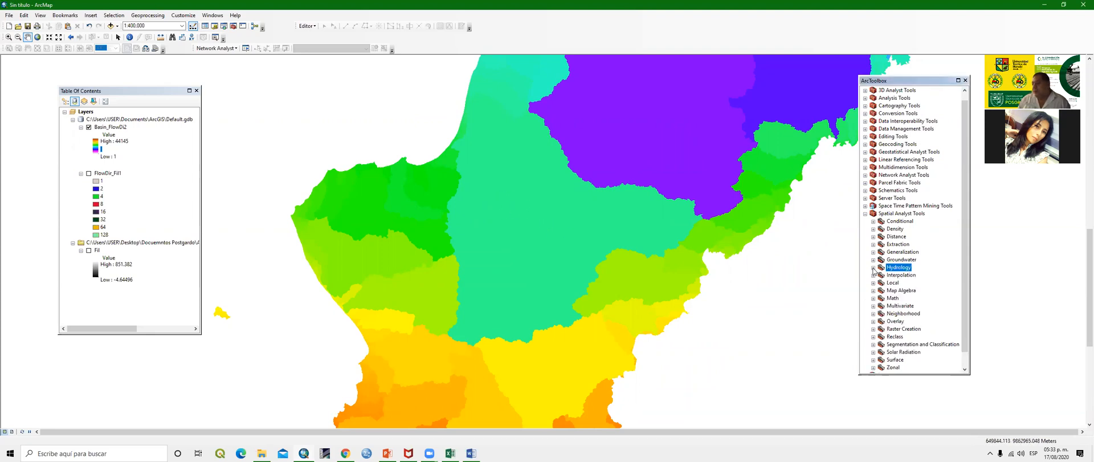
click(865, 213)
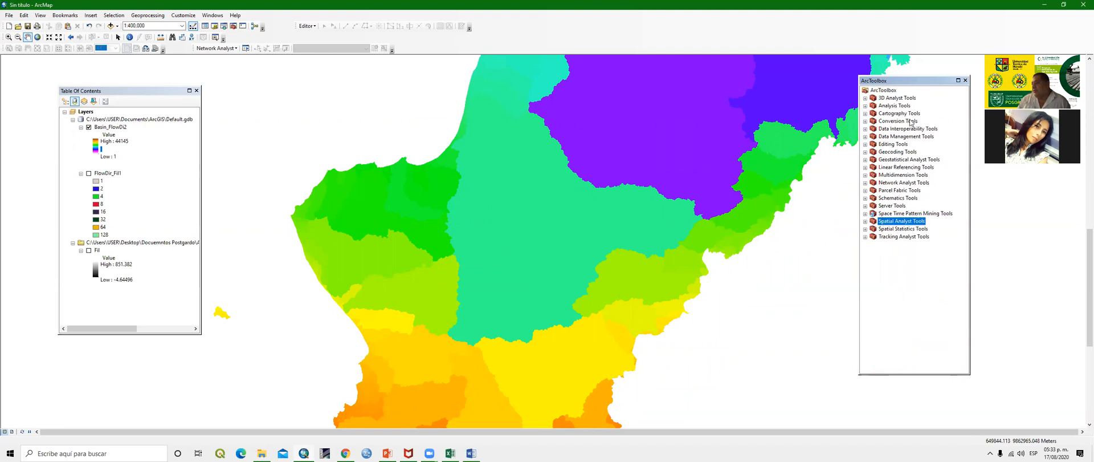
click(891, 121)
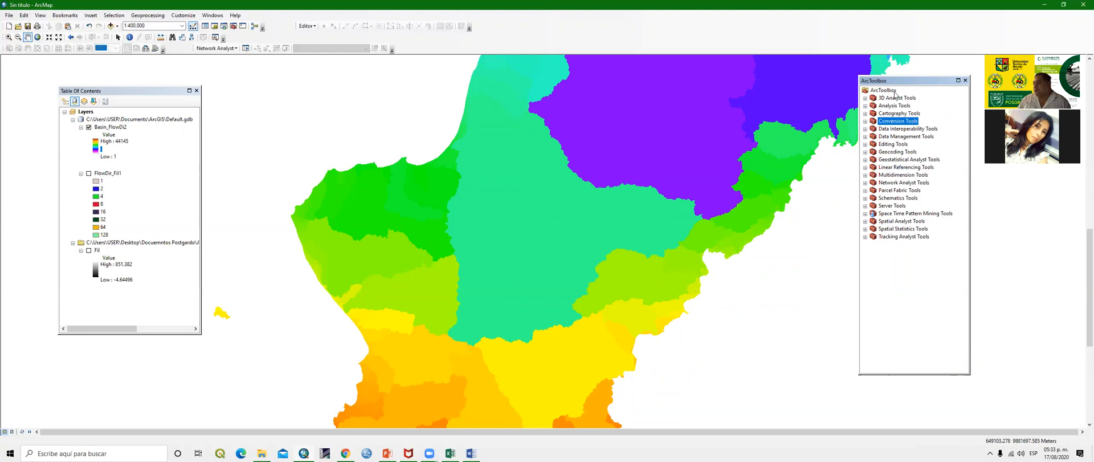
click(865, 121)
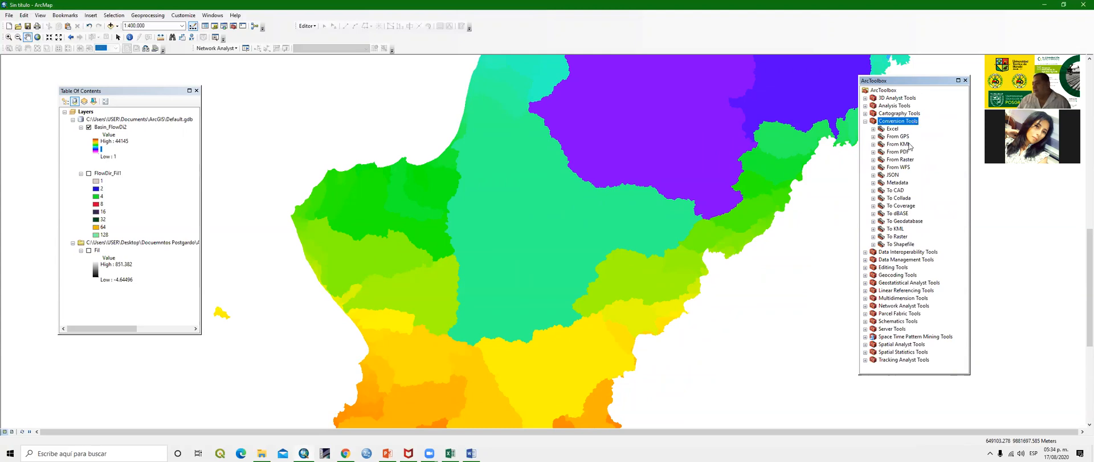
click(889, 160)
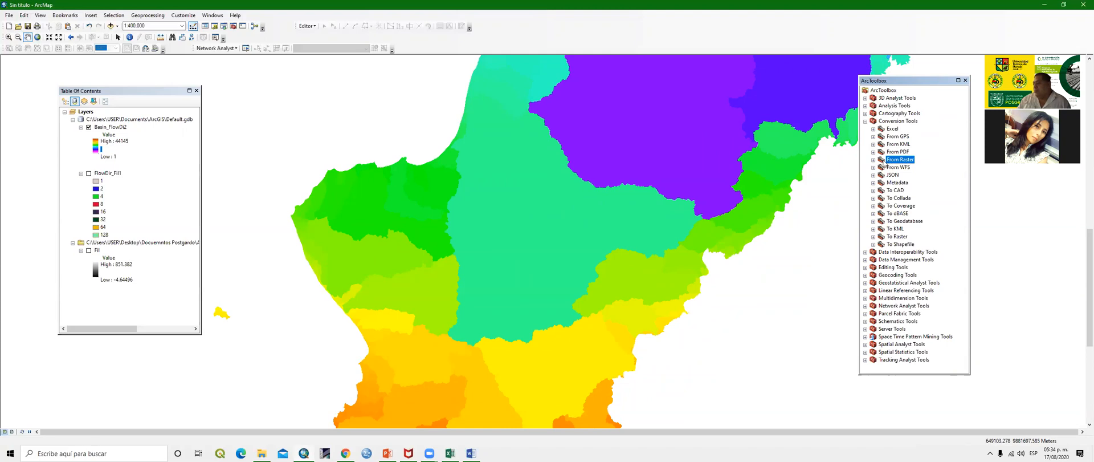
click(874, 161)
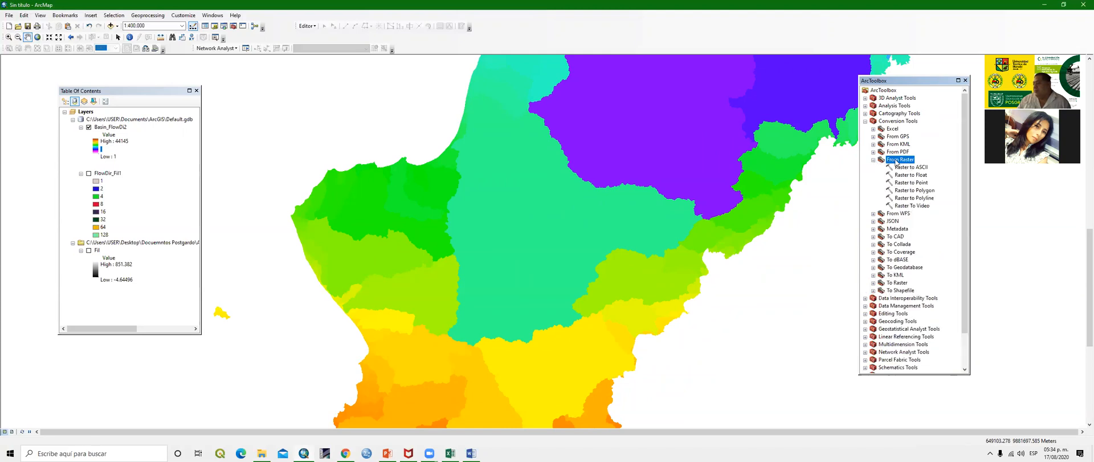
click(926, 190)
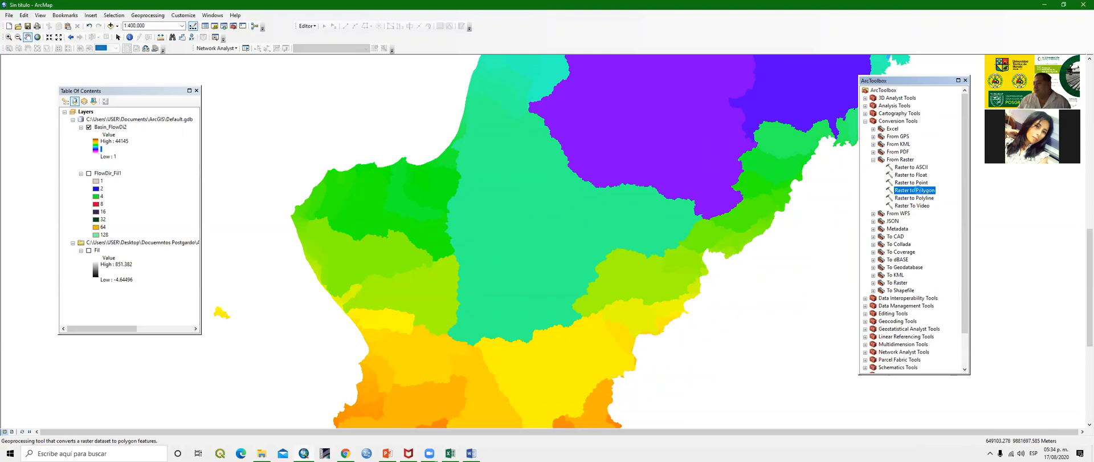
double_click(916, 190)
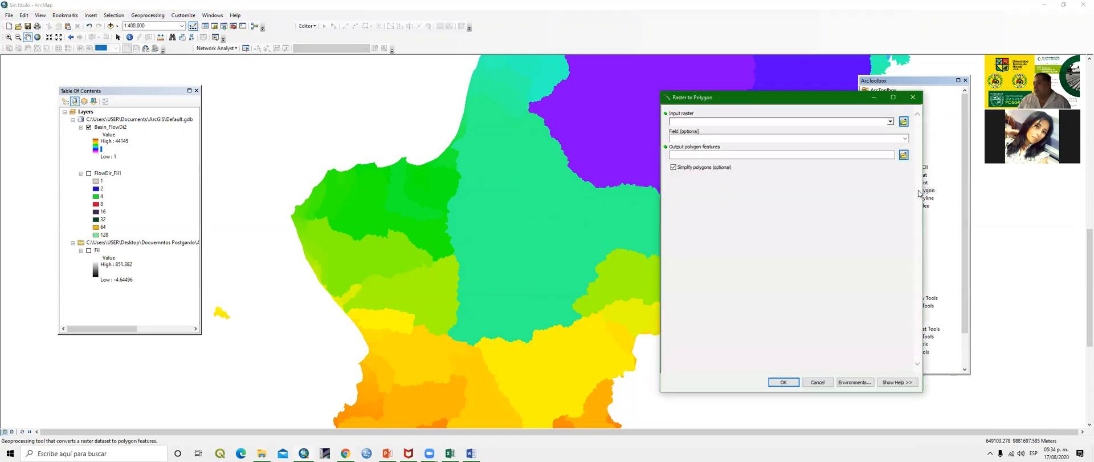
click(890, 121)
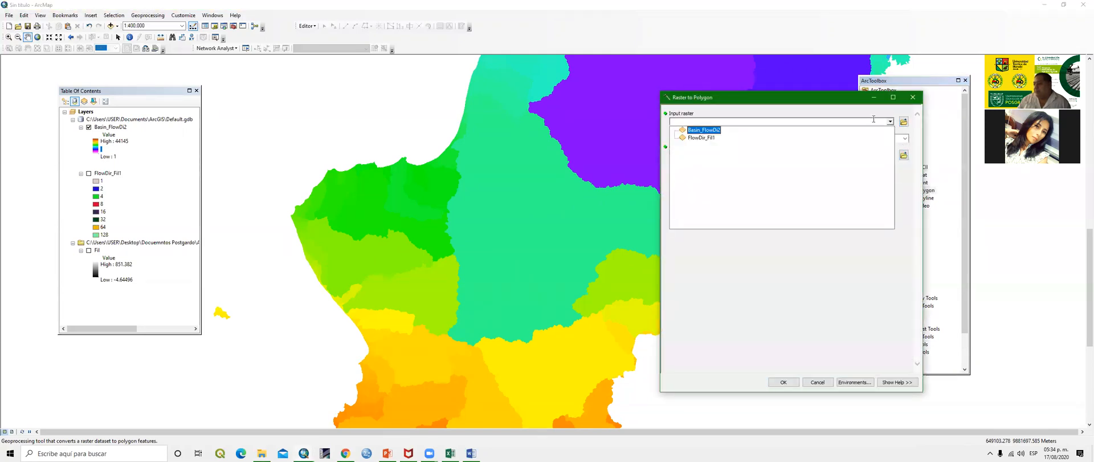
click(707, 130)
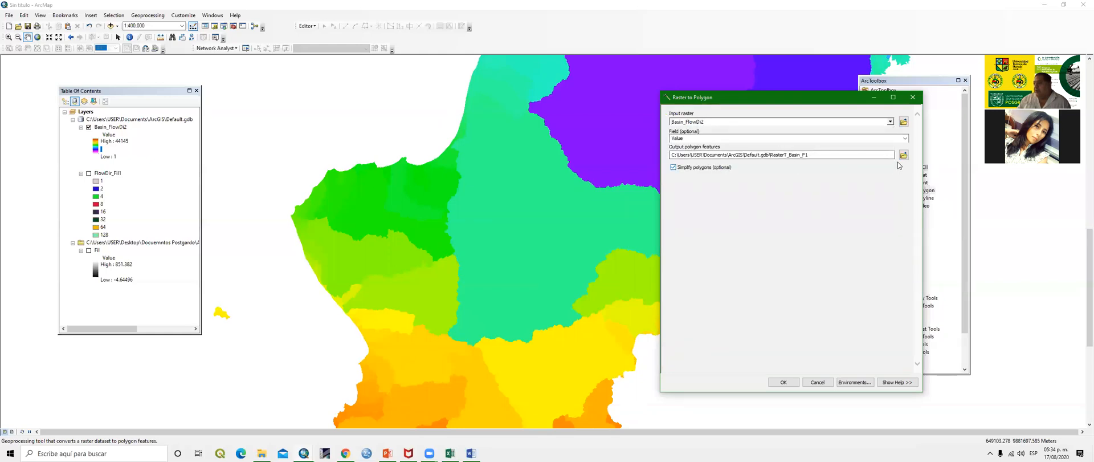
click(795, 383)
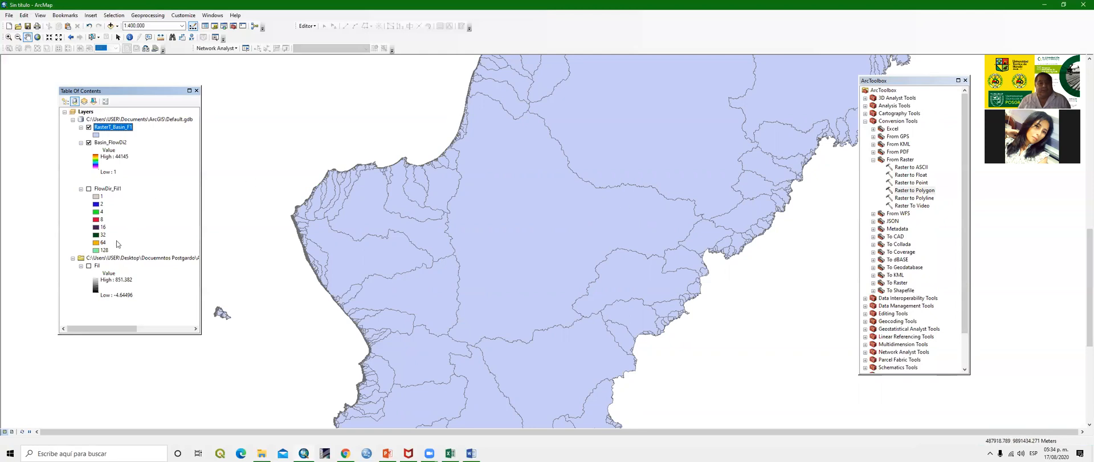
Show the Fil layer instead of Basin_FlowDi2 and symbolize RasterT_Basin_F1 as Hollow with a red outline of width 2
click(89, 266)
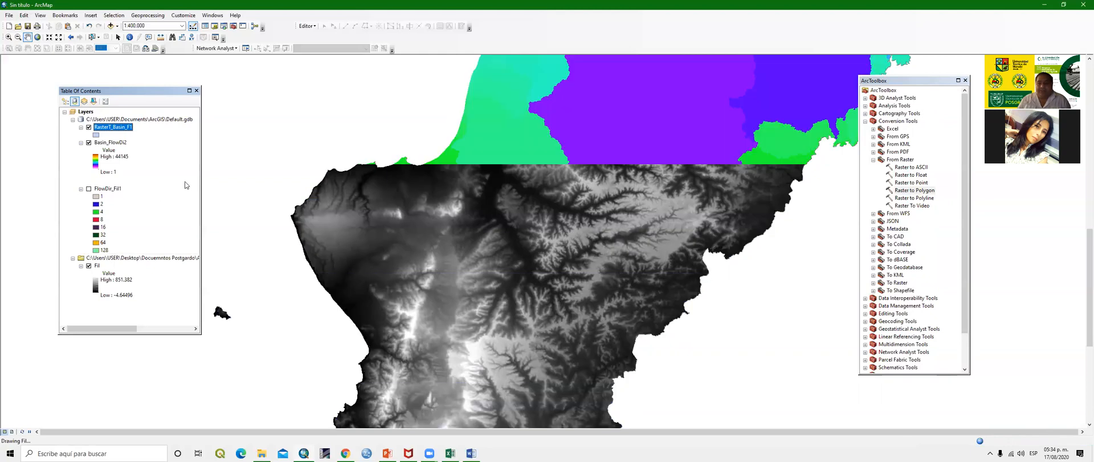
click(89, 143)
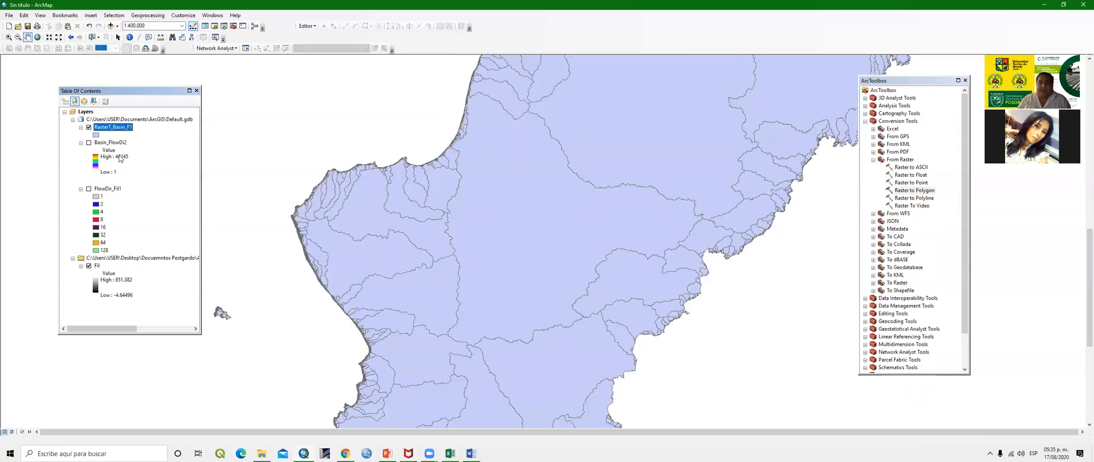
click(96, 133)
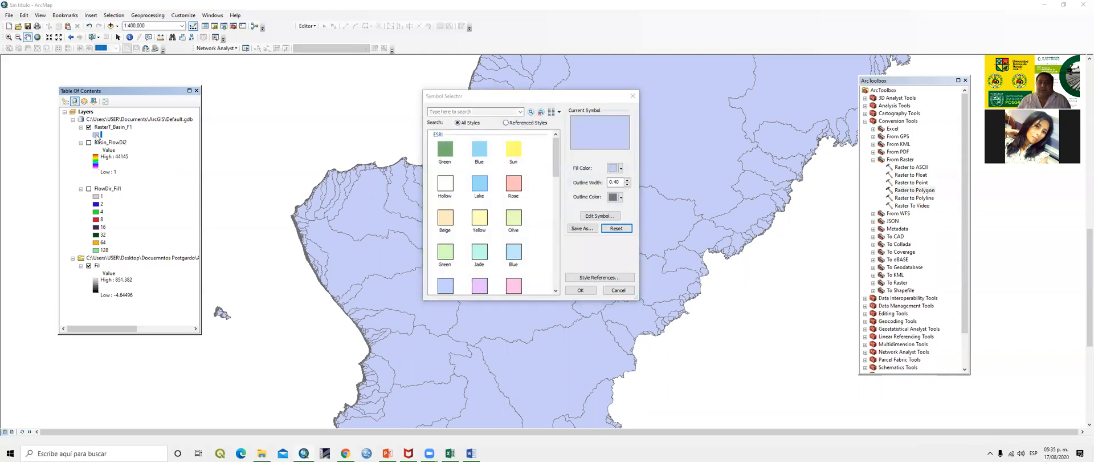
click(446, 183)
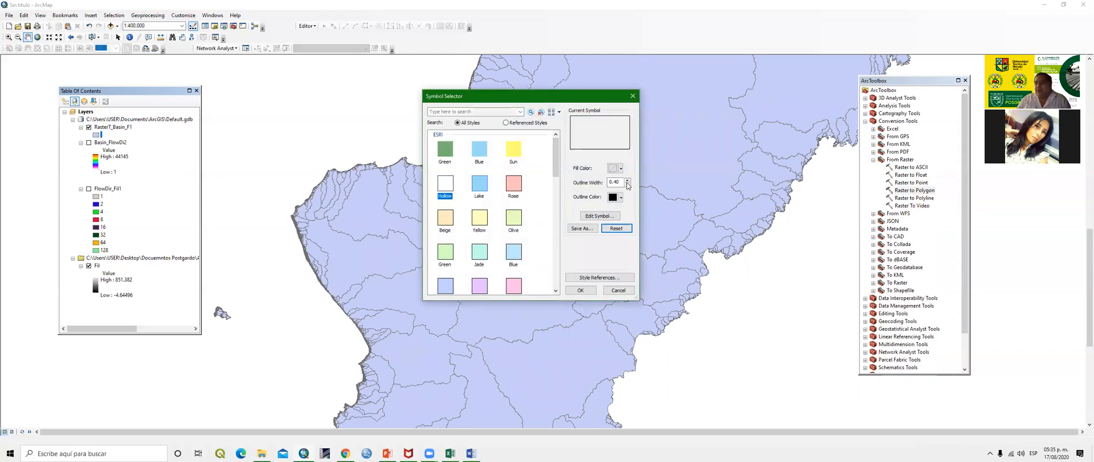
click(626, 181)
text(2)
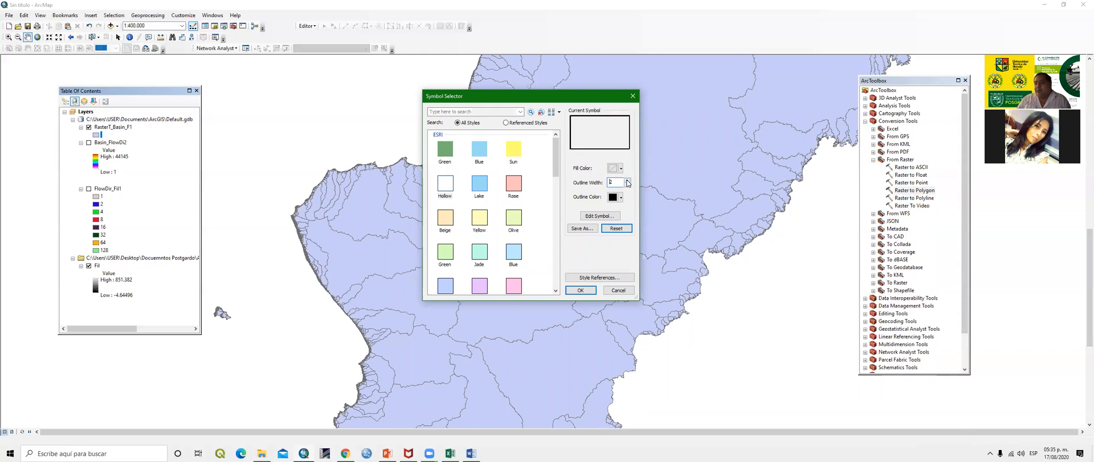
click(621, 197)
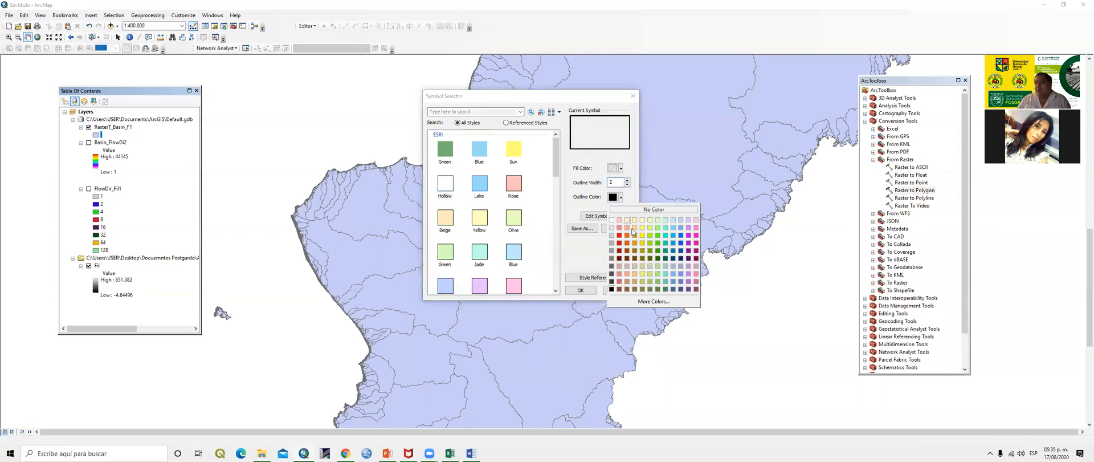
click(621, 235)
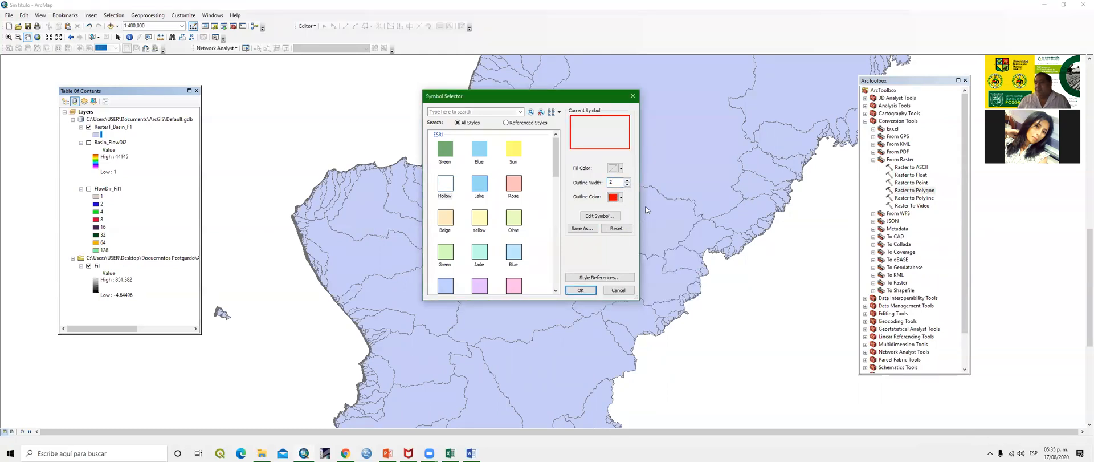
click(591, 289)
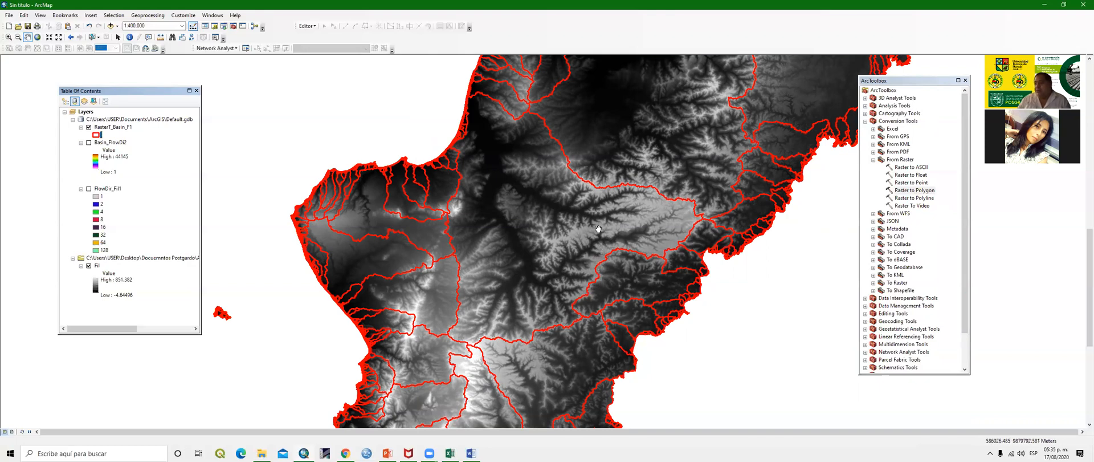
Examine how the red basin boundaries follow the relief of the Fil elevation raster across Manabí
drag(635, 132, 558, 299)
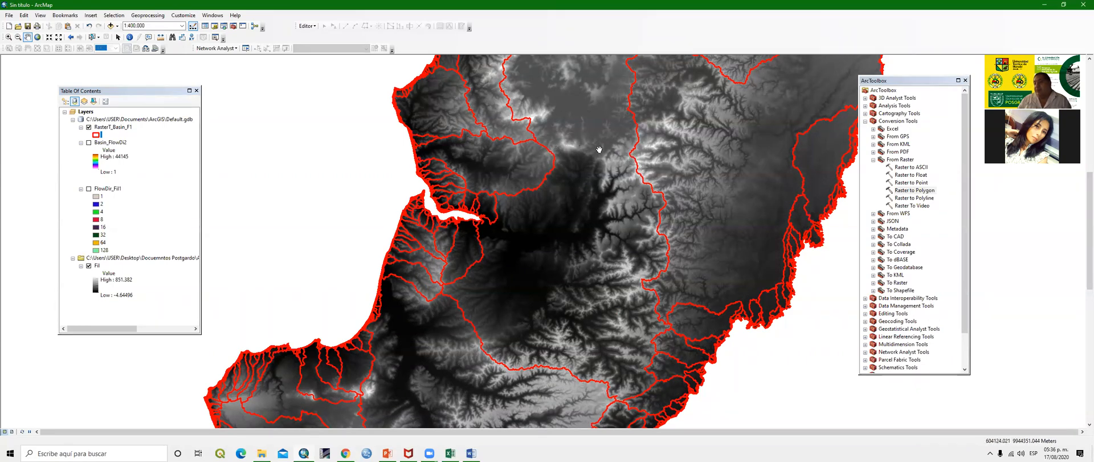
drag(610, 240, 629, 195)
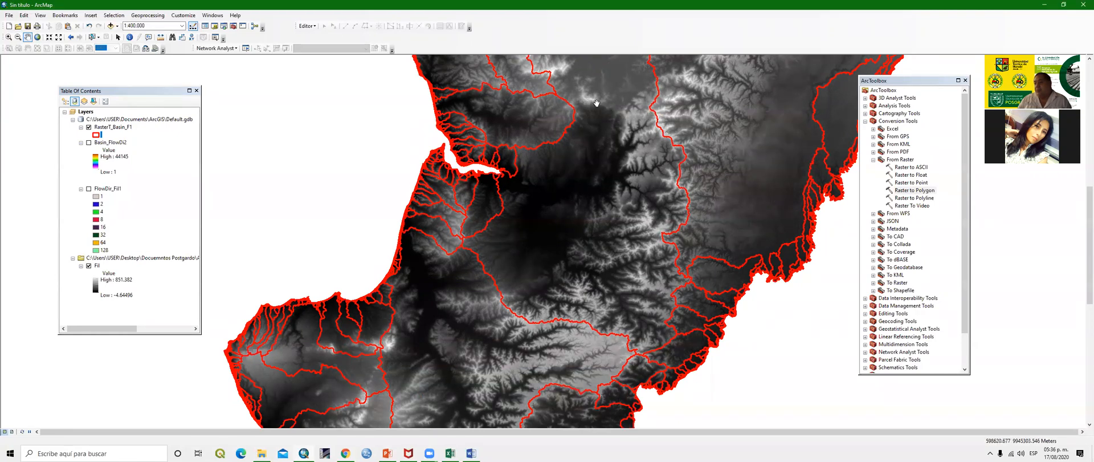
drag(517, 316, 640, 200)
scroll(638, 200, down, 2)
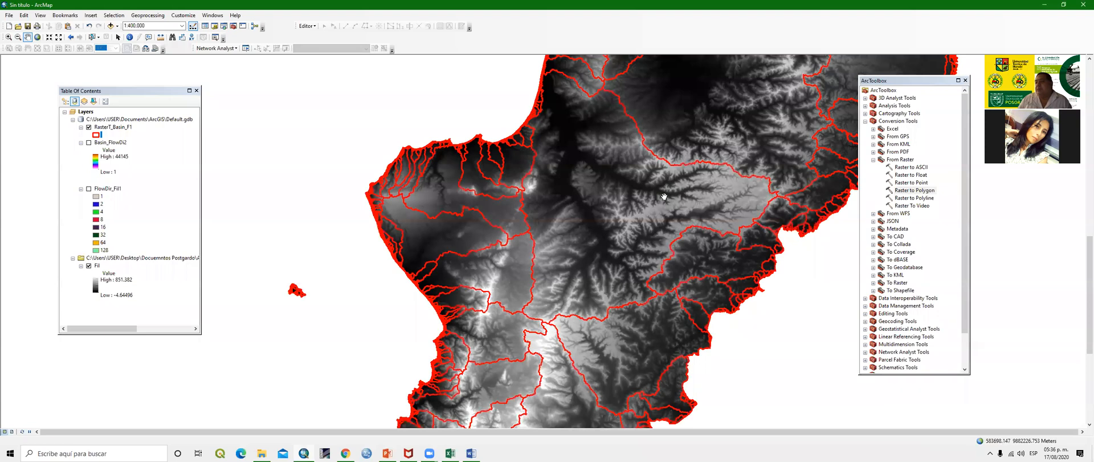
drag(689, 195, 436, 190)
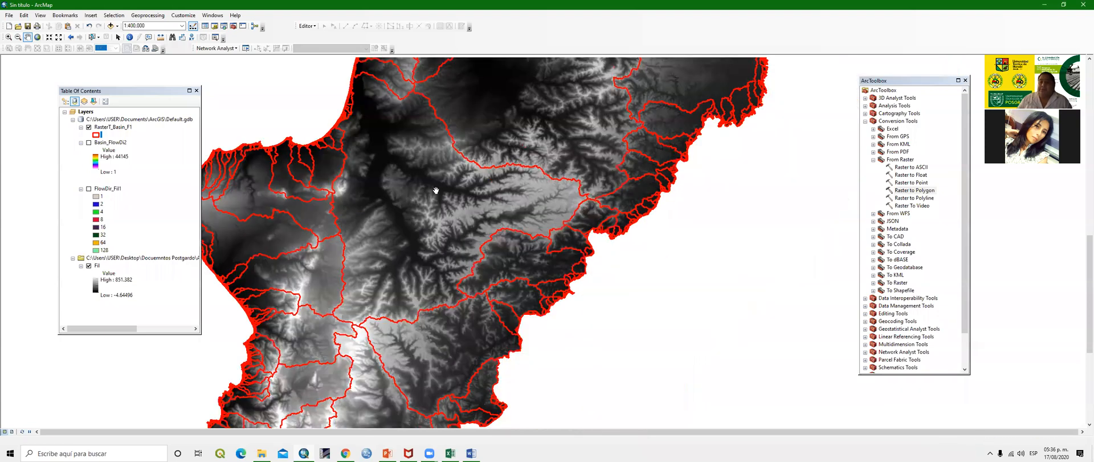
scroll(502, 245, up, 1)
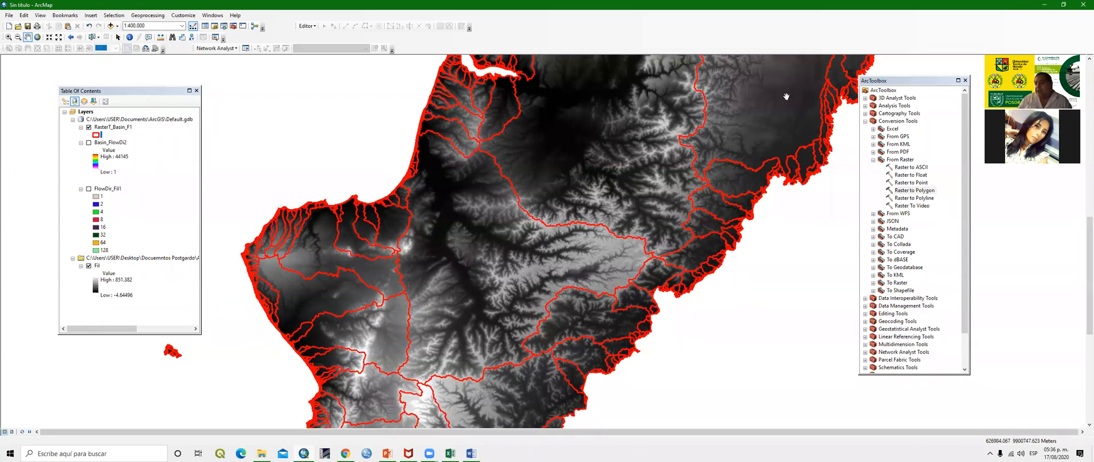
drag(760, 122, 725, 277)
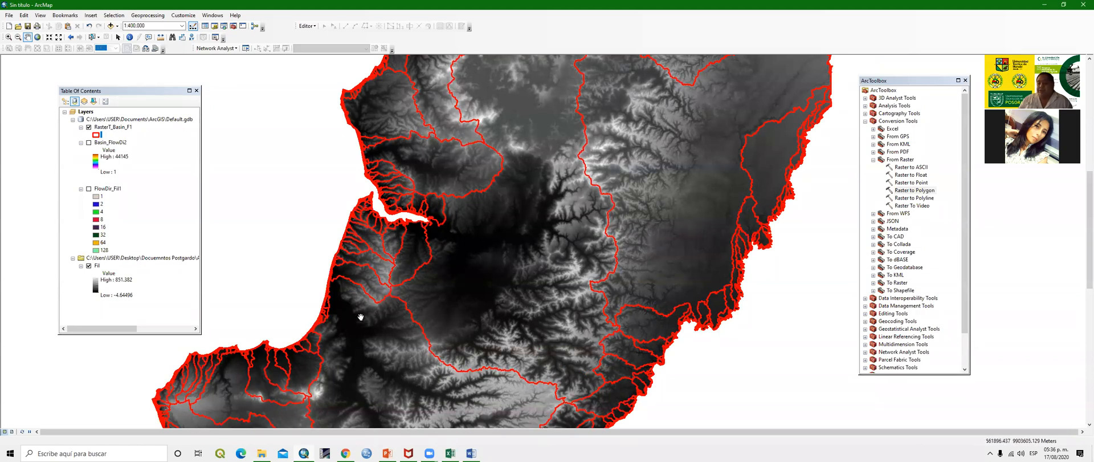
drag(383, 317, 576, 192)
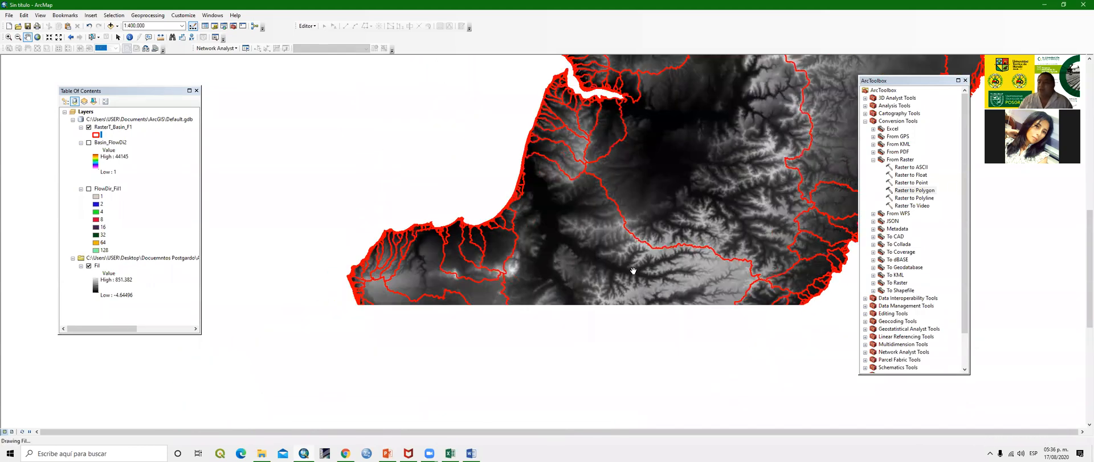
drag(634, 271, 486, 239)
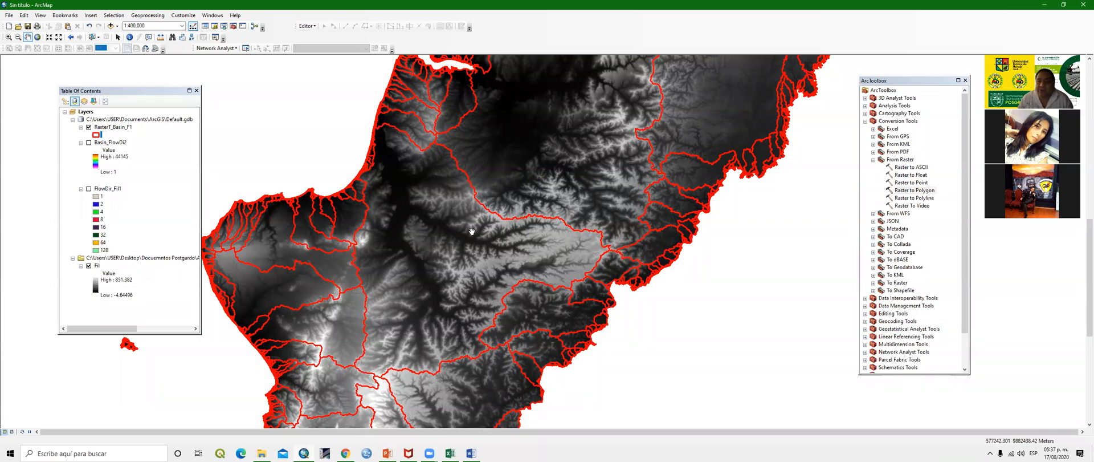
right_click(436, 249)
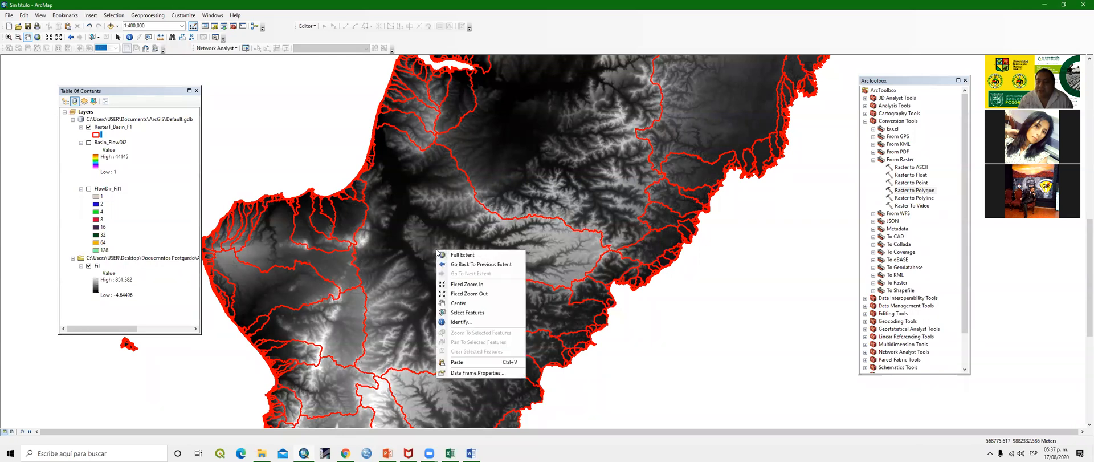
Select the large central basin polygon in RasterT_Basin_F1
click(466, 313)
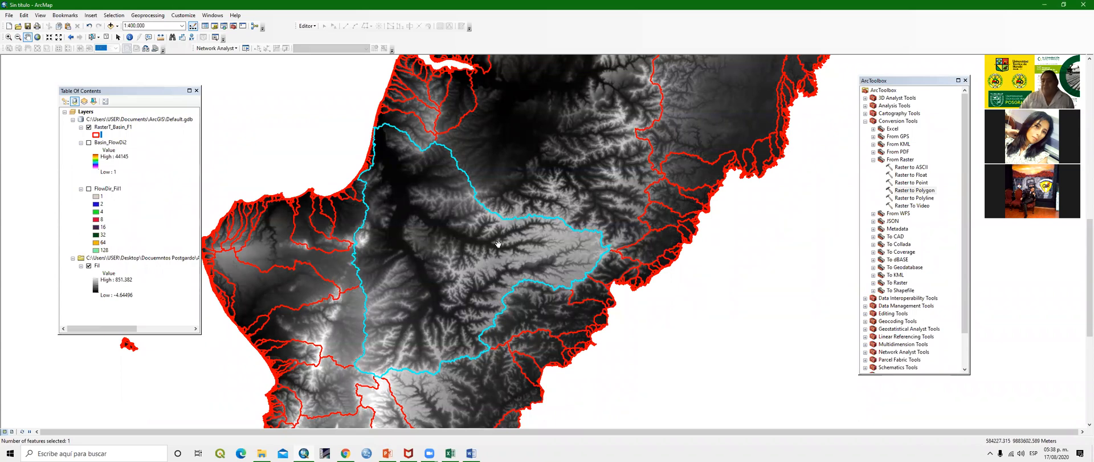
right_click(118, 130)
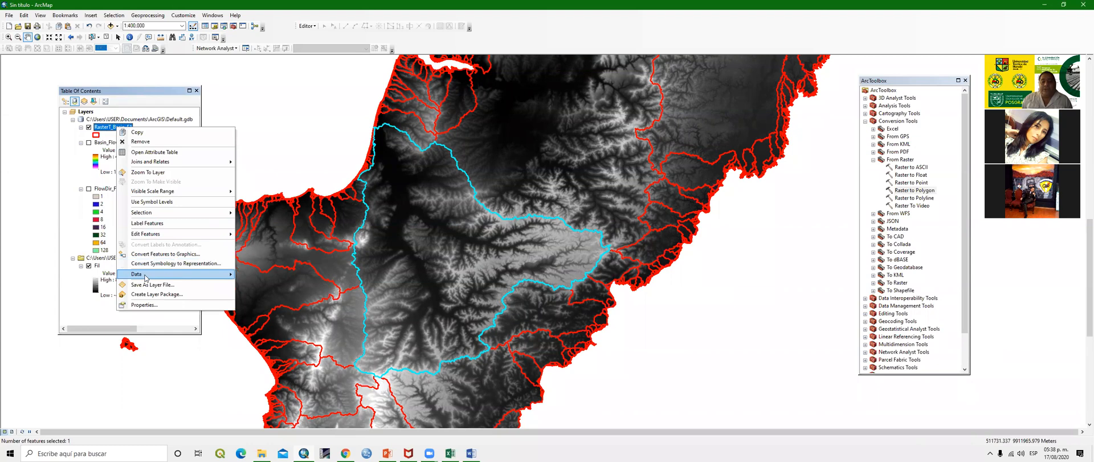
mouse_move(150, 278)
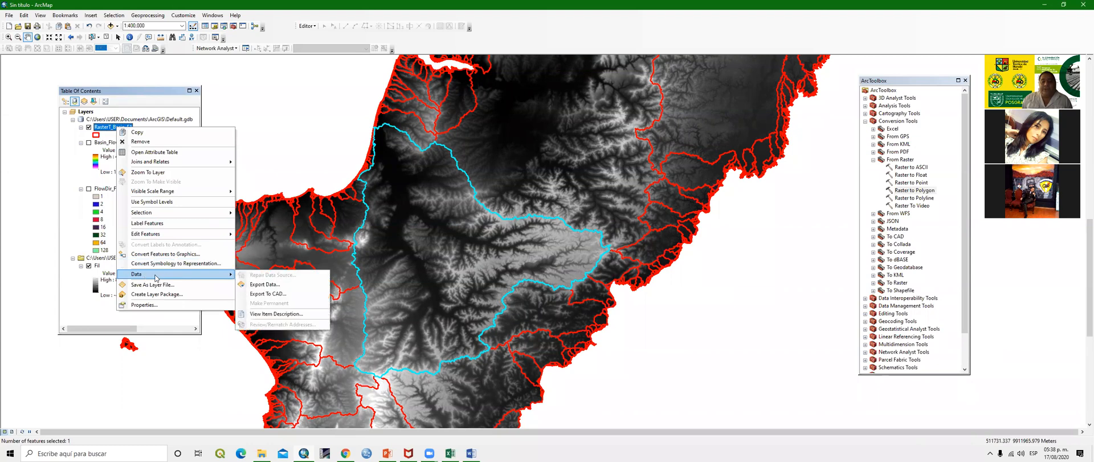
click(281, 286)
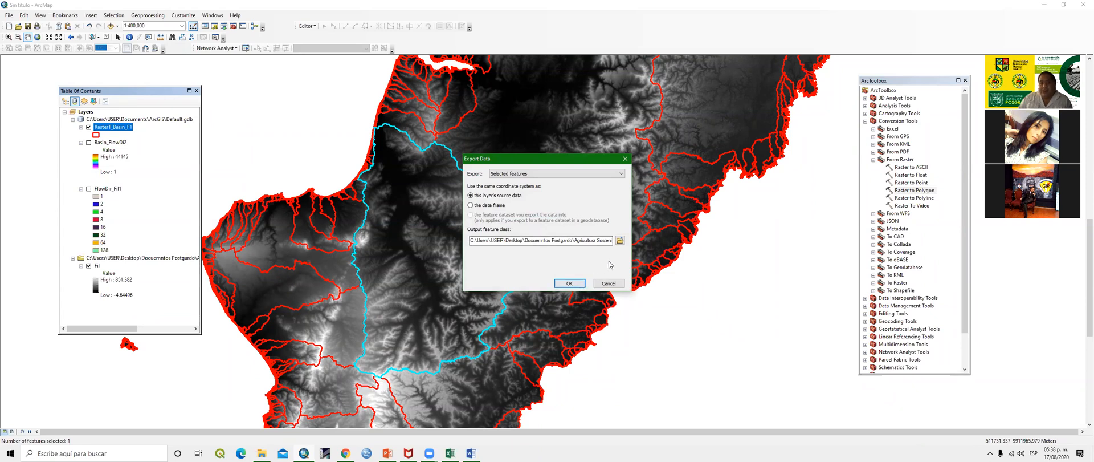
click(571, 282)
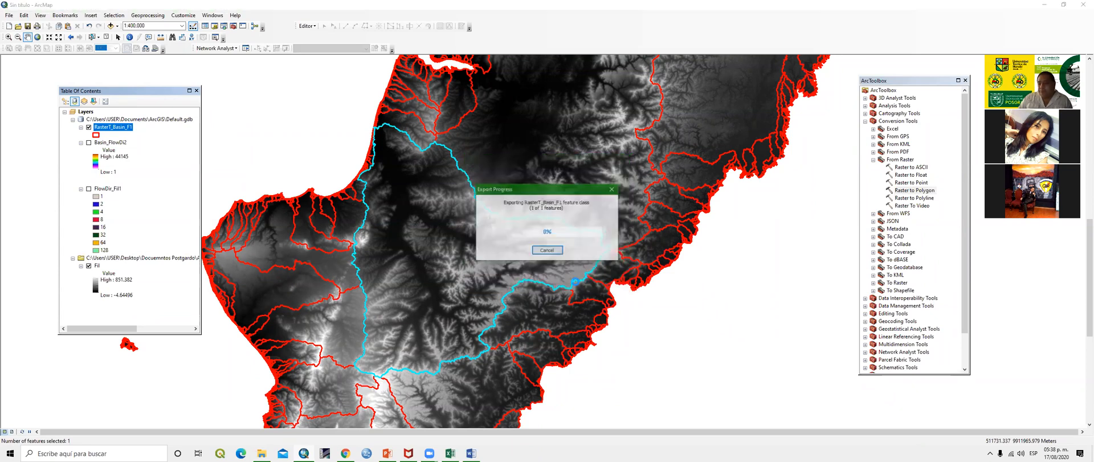
click(583, 255)
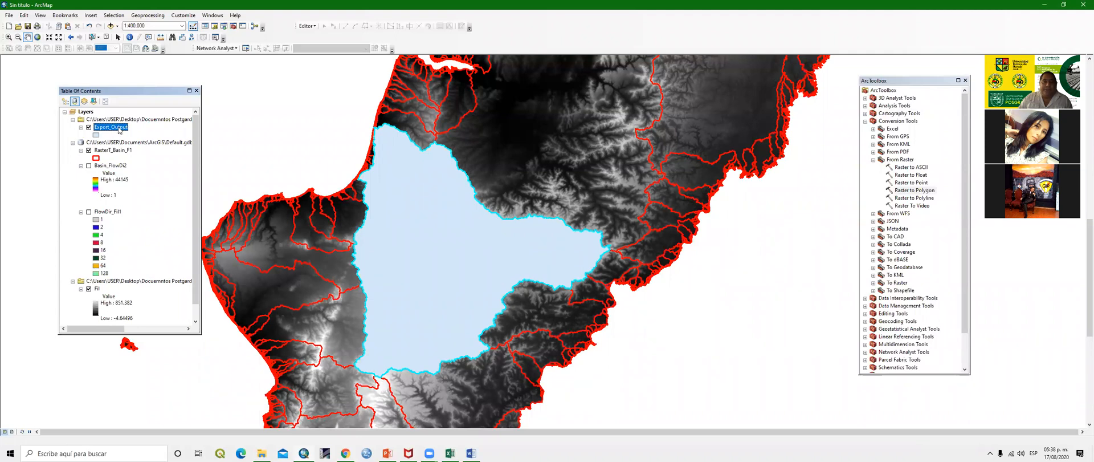
right_click(122, 128)
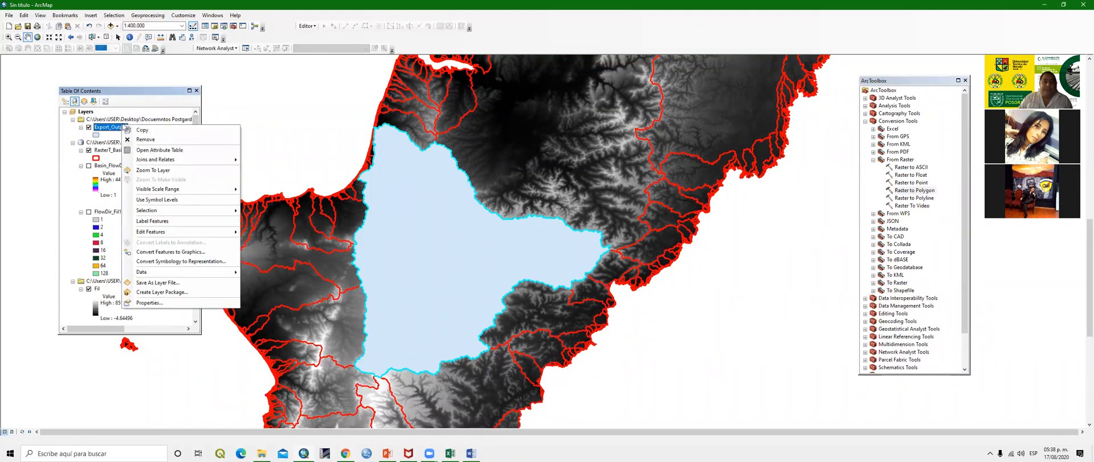
click(151, 139)
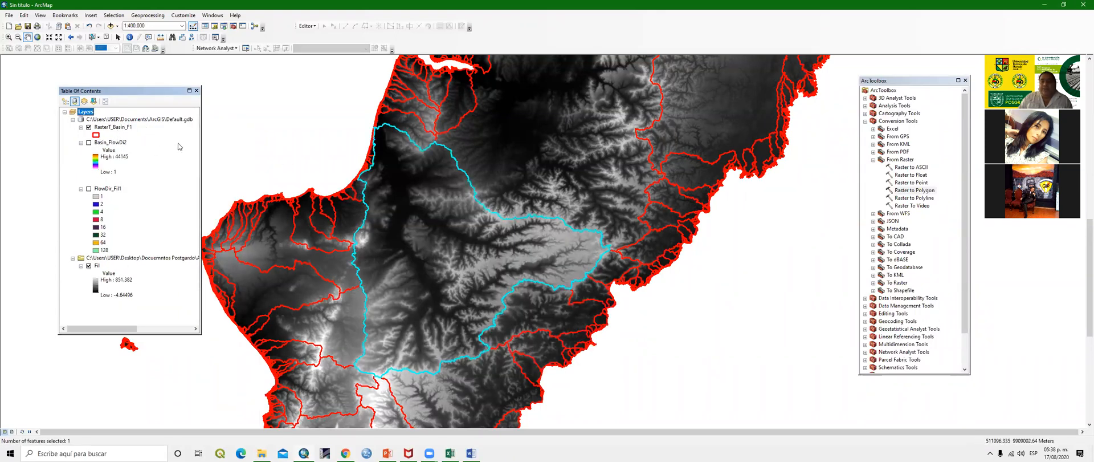
Start exporting the selected RasterT_Basin_F1 basin and set the output folder to Cobertura y uso del suelo\cuencas hidrograficas, inside Agricultura Sostenible
right_click(122, 128)
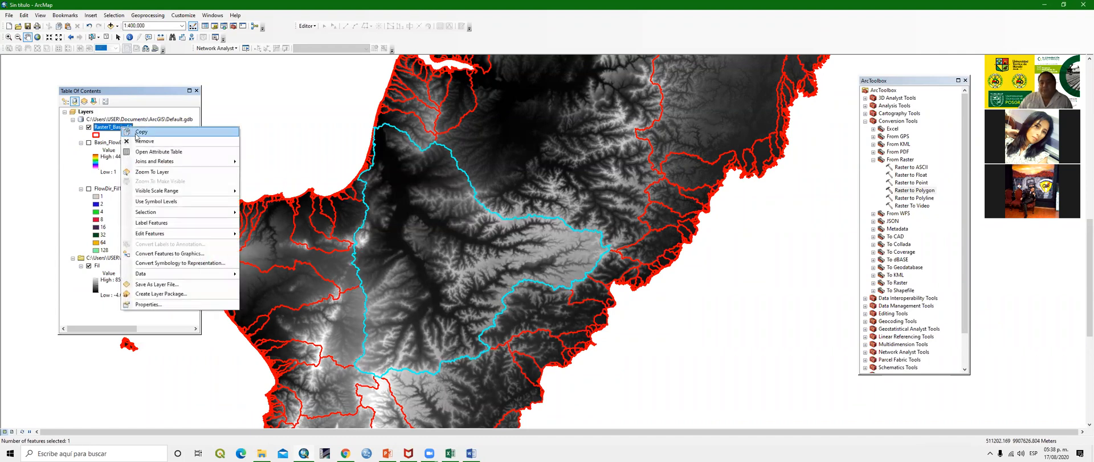
mouse_move(183, 277)
click(280, 284)
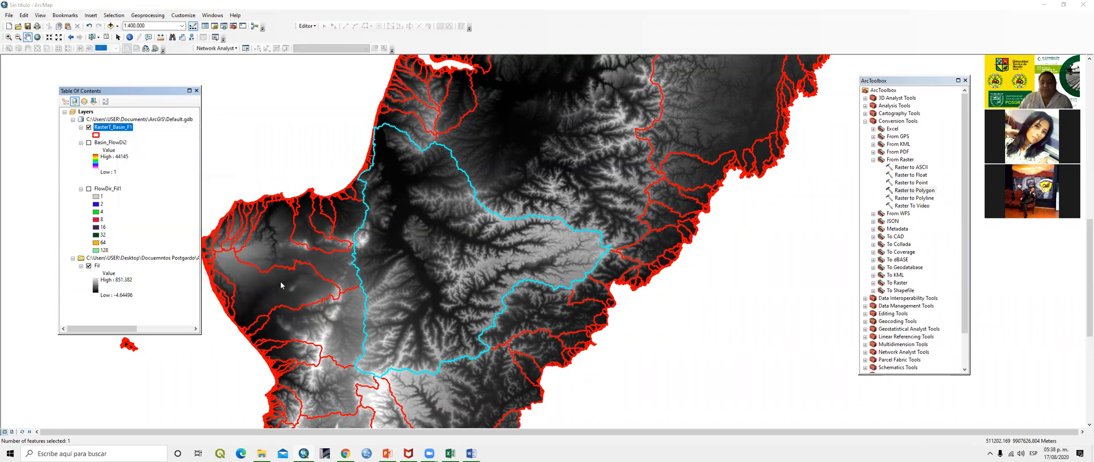
click(620, 241)
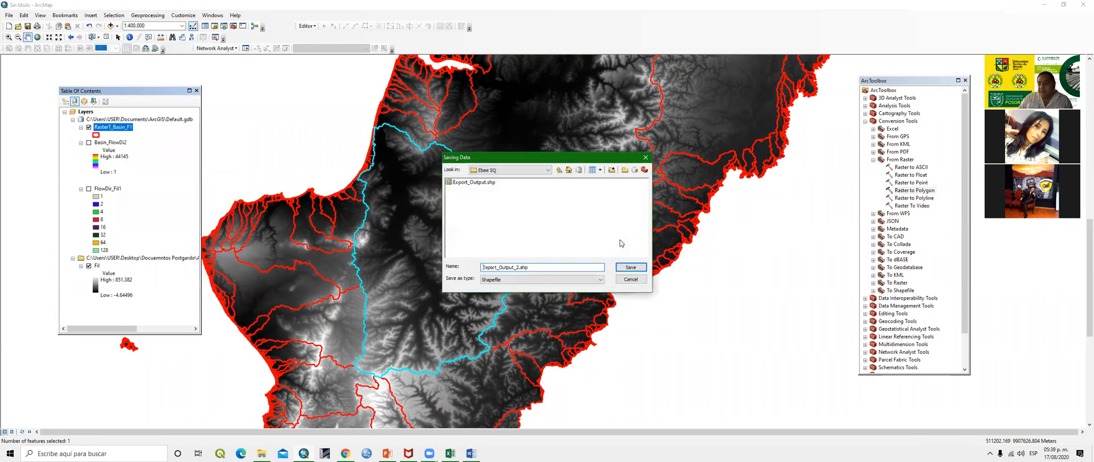
click(546, 171)
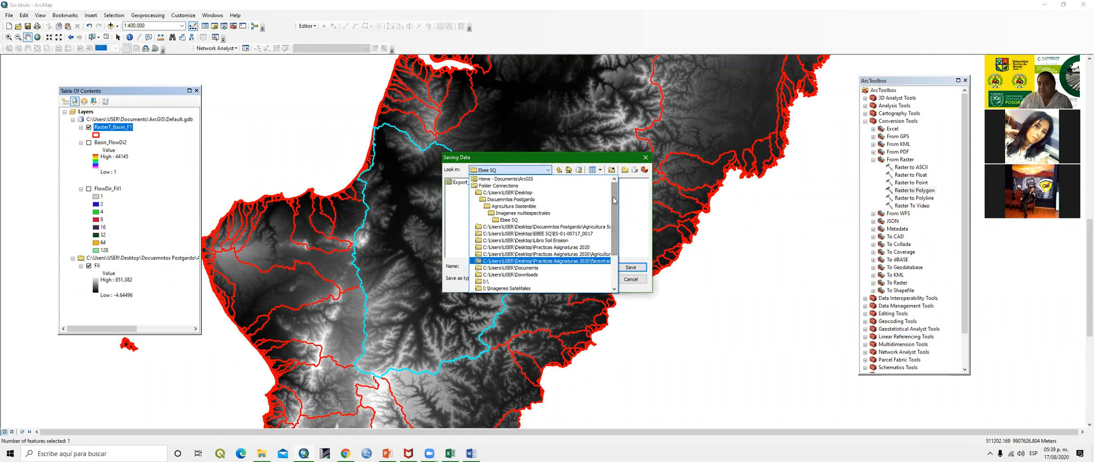
click(533, 194)
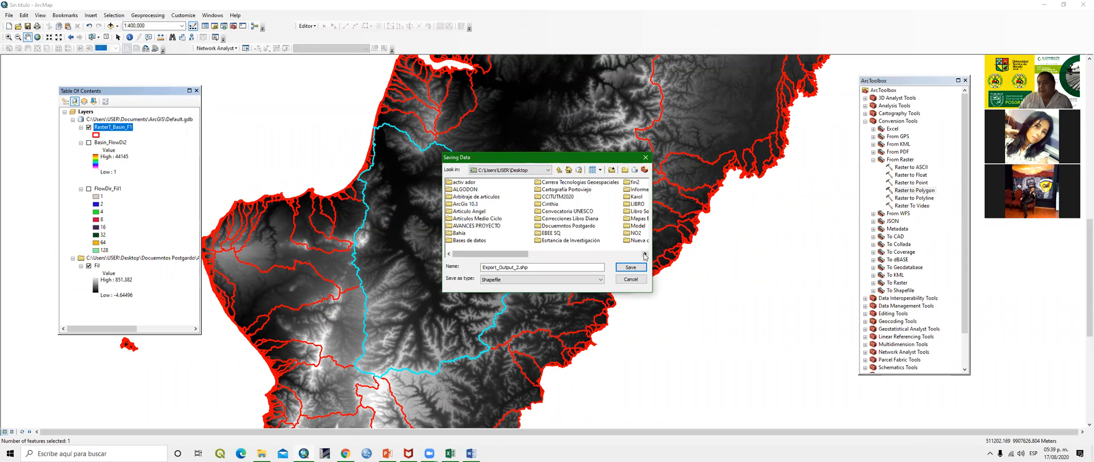
double_click(580, 226)
double_click(466, 182)
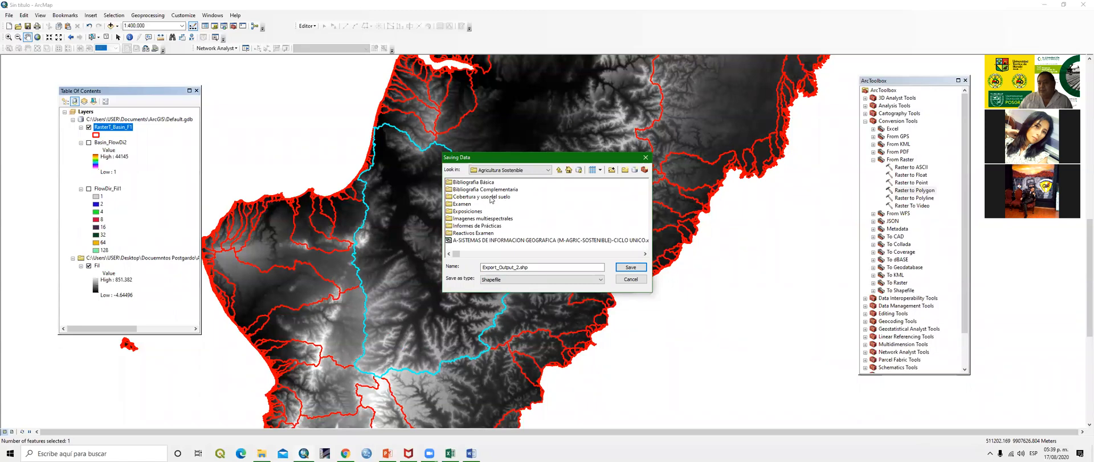
double_click(491, 197)
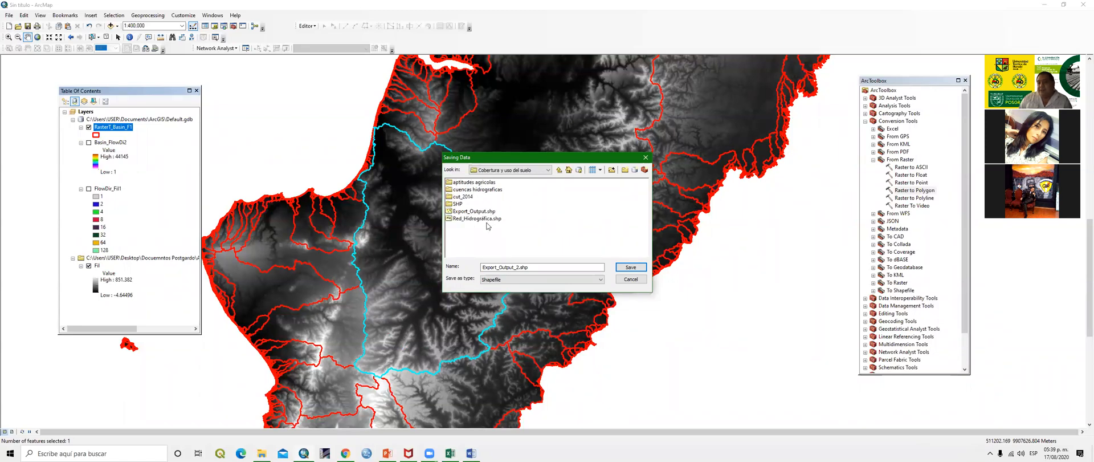
click(487, 191)
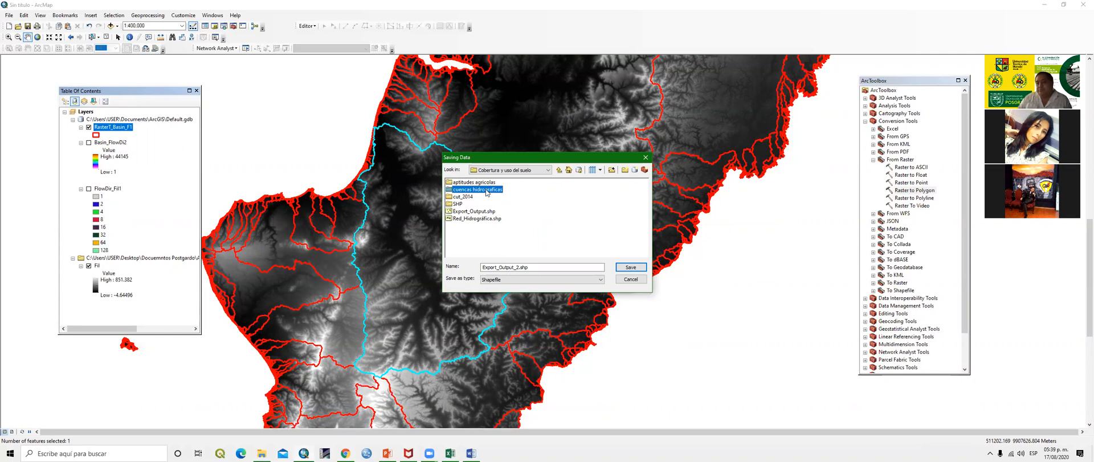
double_click(450, 192)
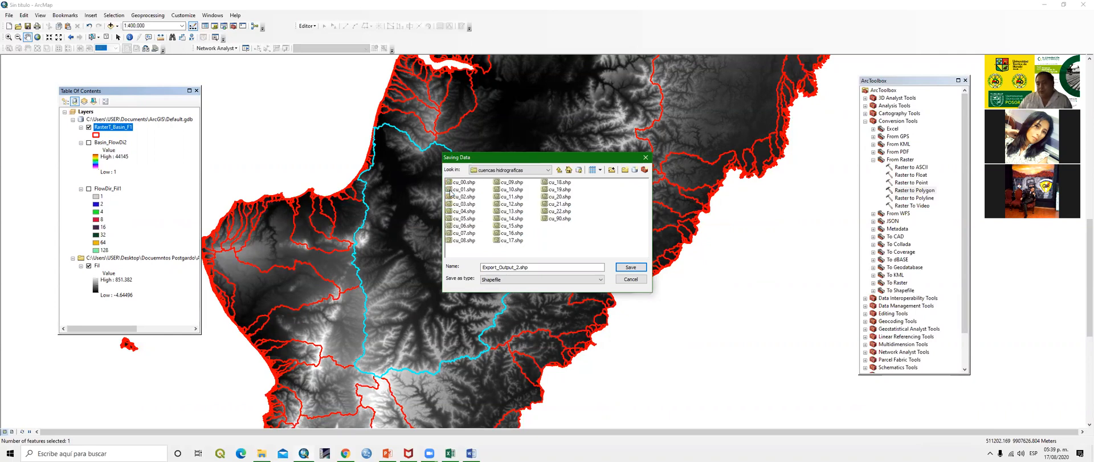
Export the selected basin as a shapefile named Cuenca Portoviejo and add it to the map as a layer
double_click(526, 267)
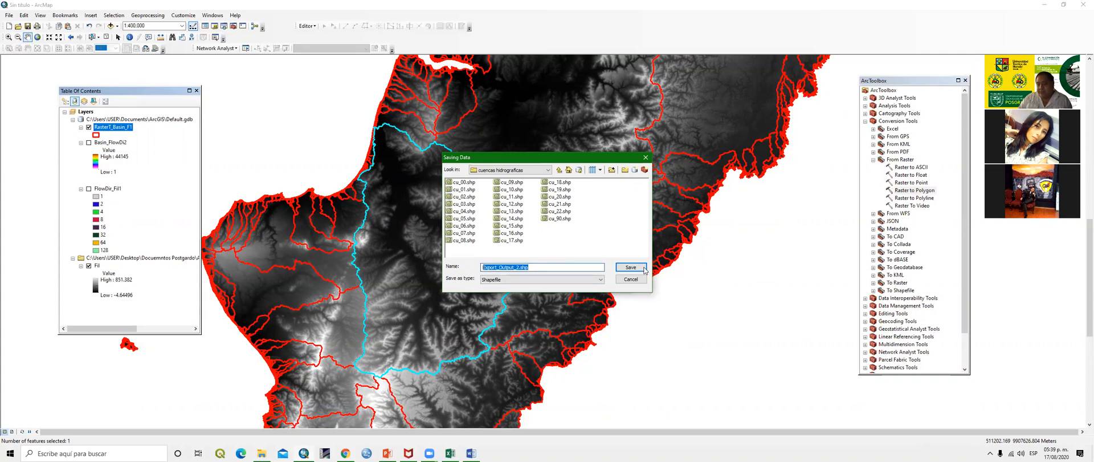
text(Cuenca Prtoviej)
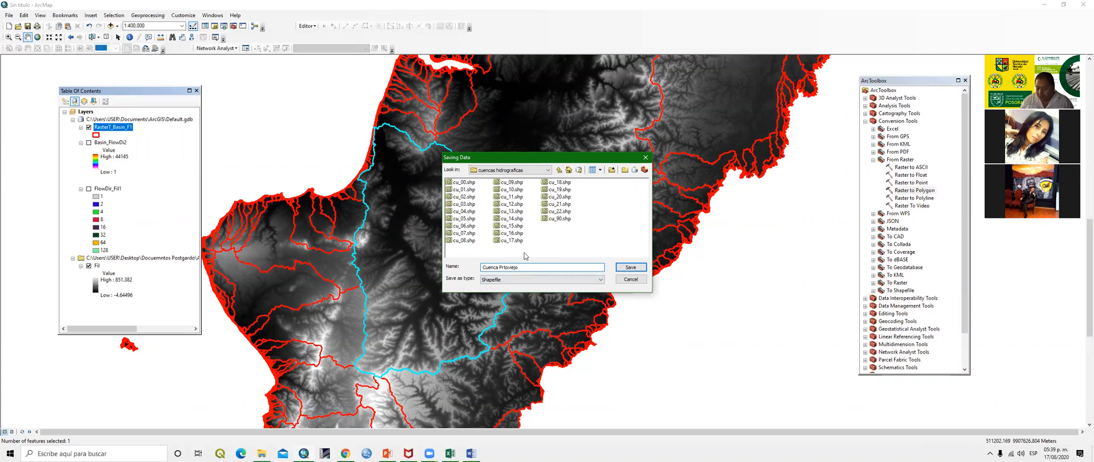
text(o)
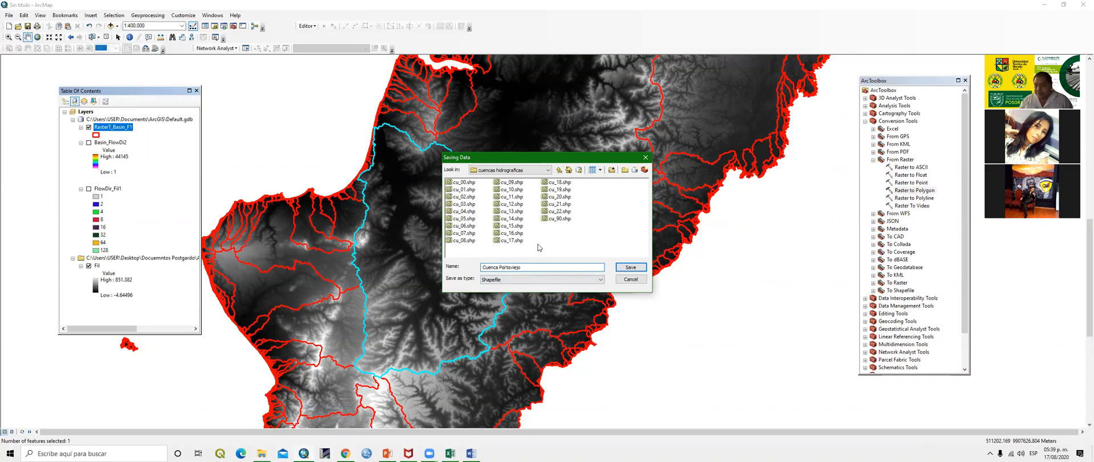
click(630, 267)
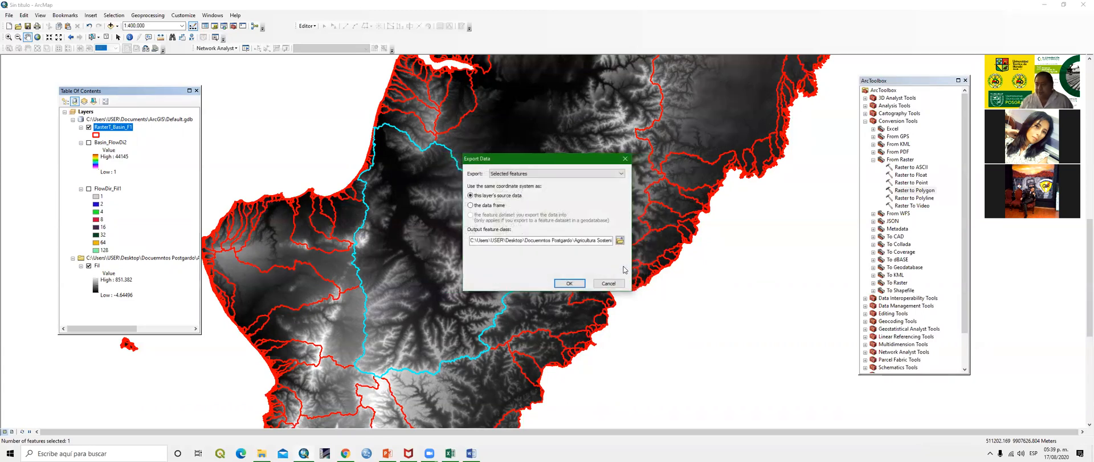
click(581, 284)
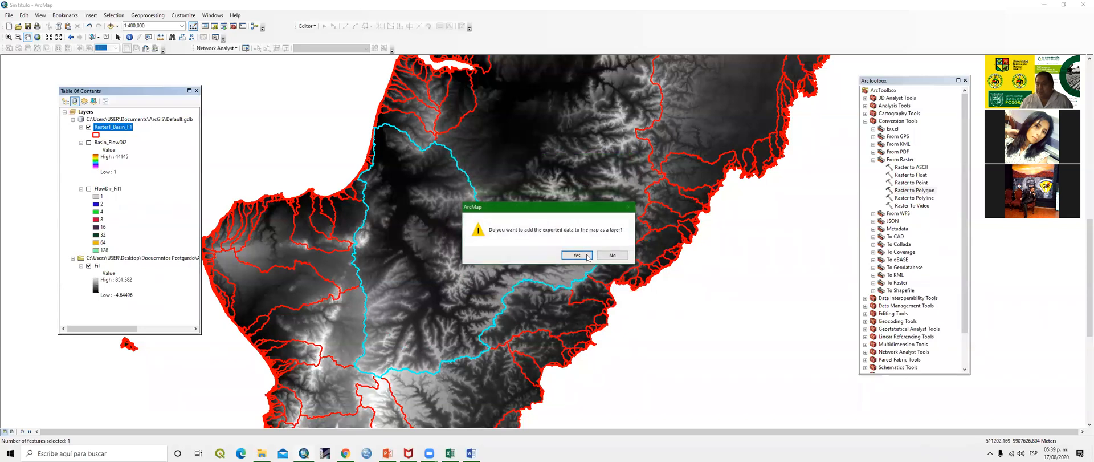
click(586, 253)
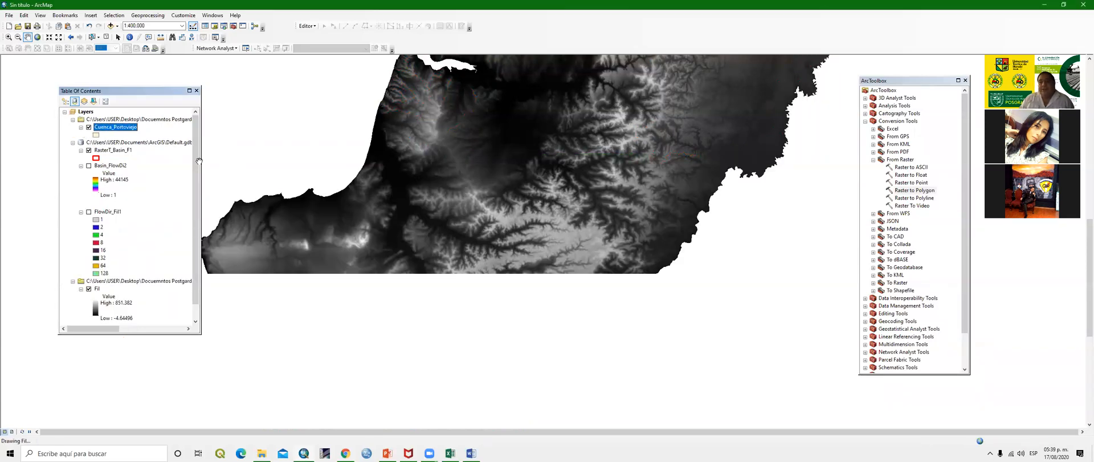
Hide RasterT_Basin_F1 and compare Cuenca_Portoviejo with the Fil relief by toggling them, leaving both layers displayed
click(88, 150)
click(89, 289)
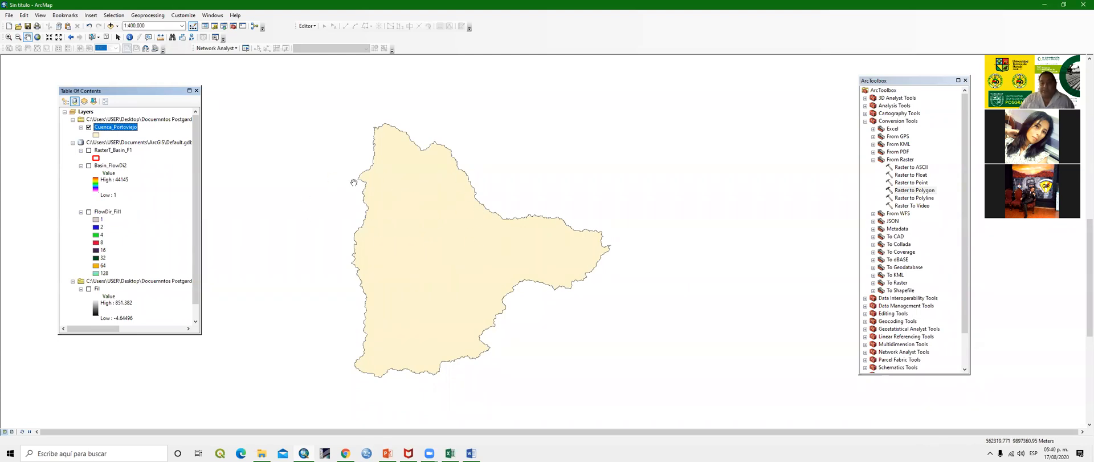
click(88, 127)
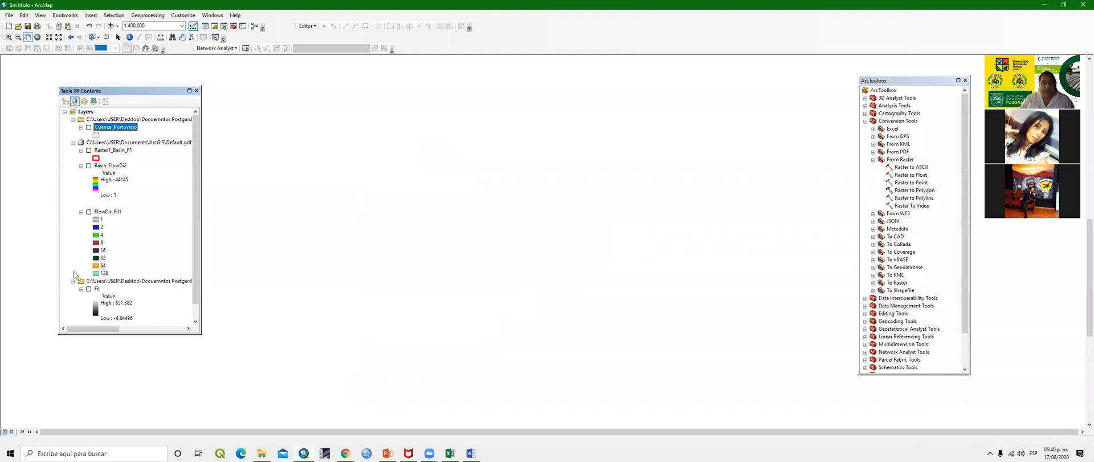
click(88, 289)
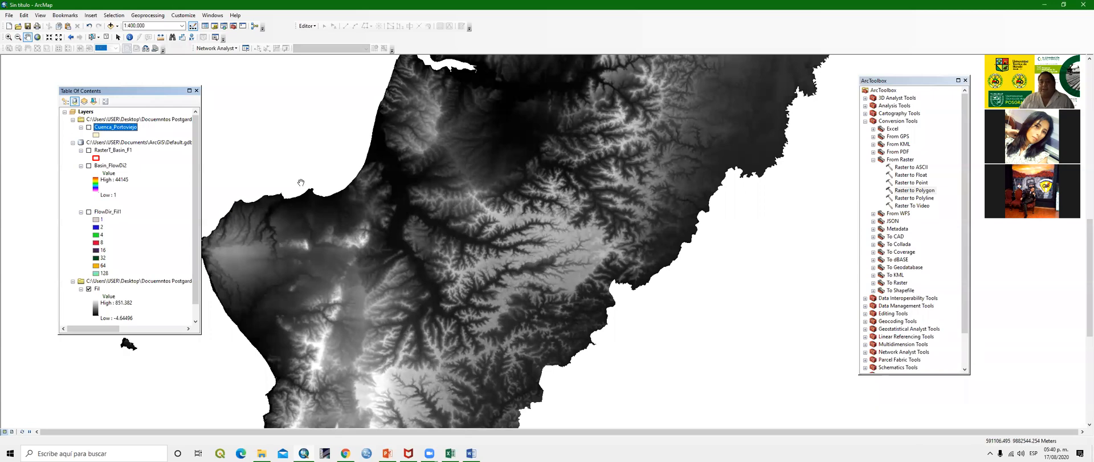
click(89, 127)
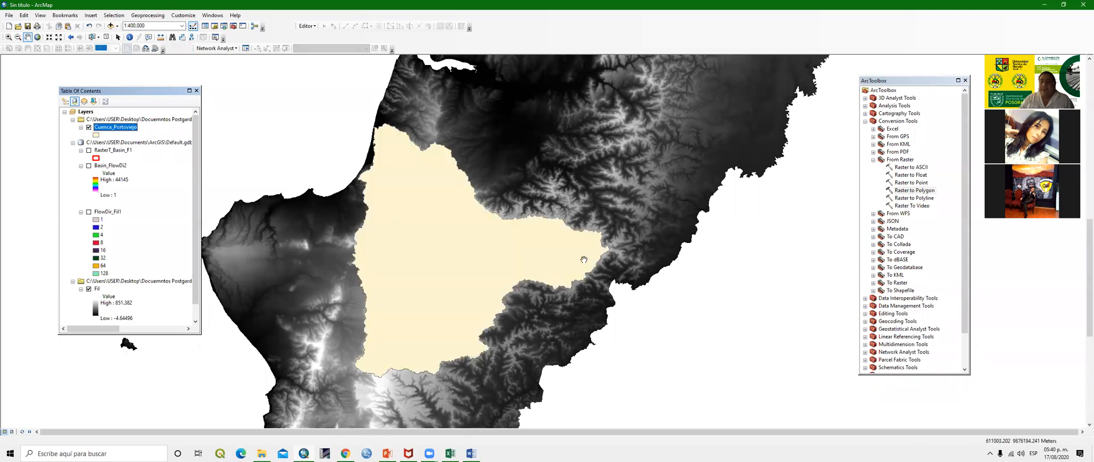
click(89, 127)
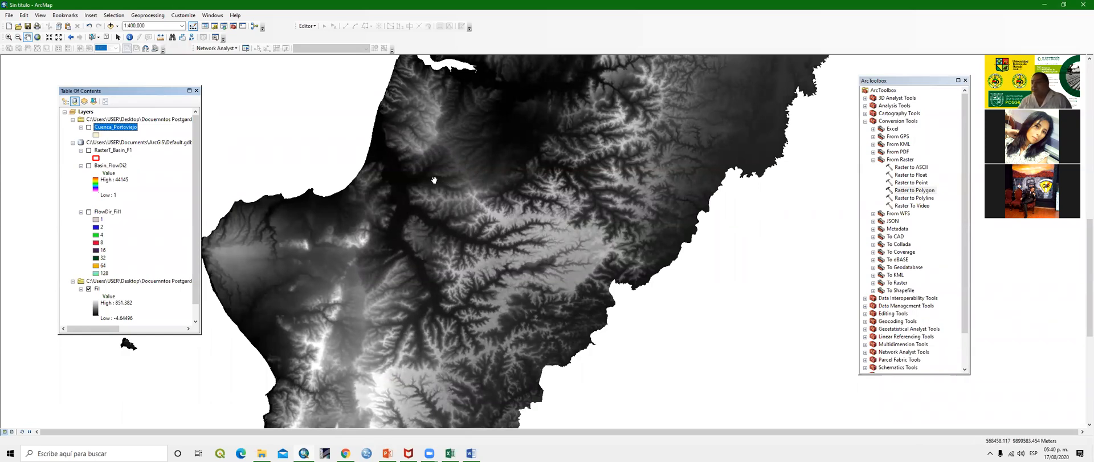
click(88, 127)
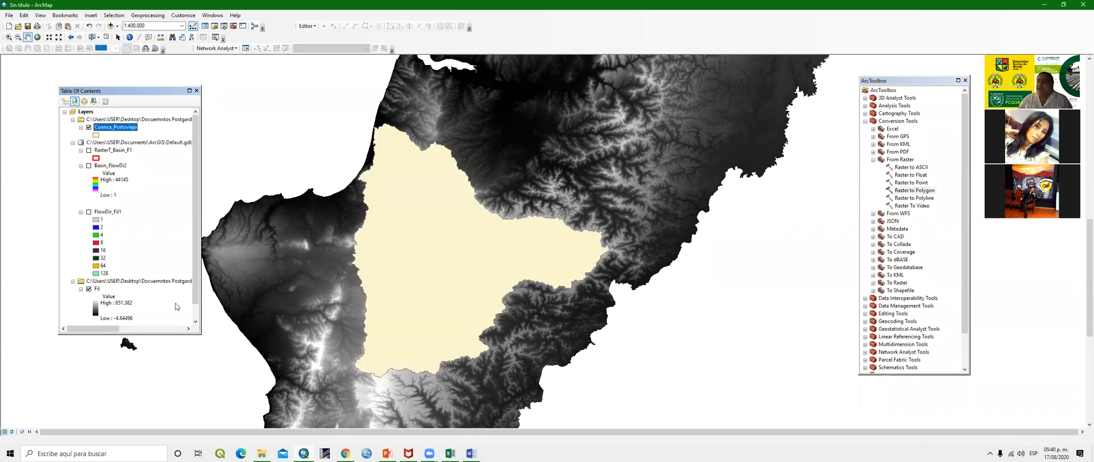
Collapse the Conversion Tools toolbox and open the Extract by Mask tool from Spatial Analyst's Extraction toolset
click(873, 160)
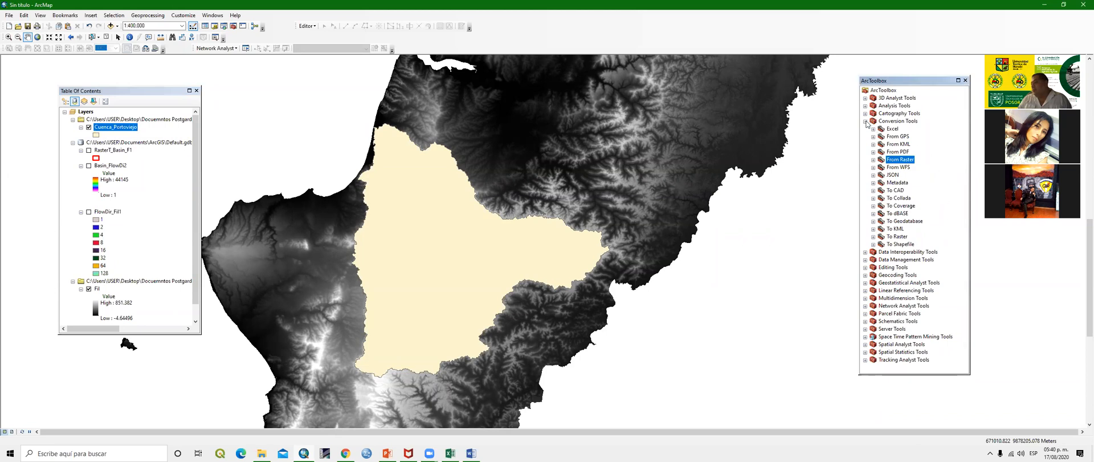
click(911, 122)
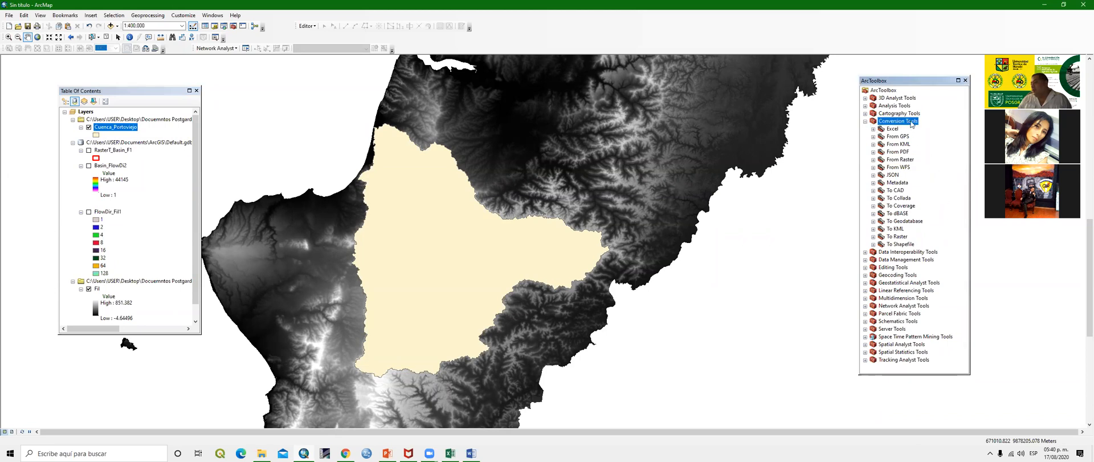
click(866, 122)
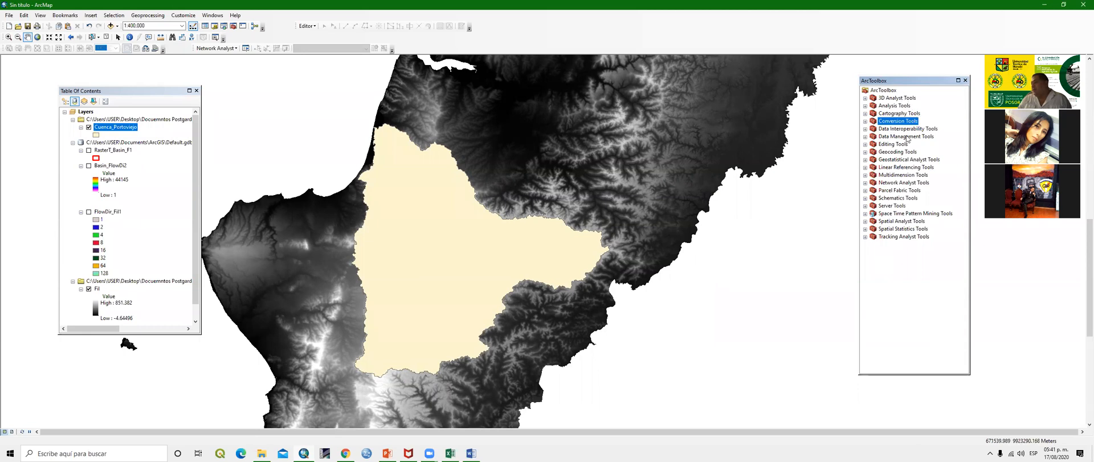
click(865, 221)
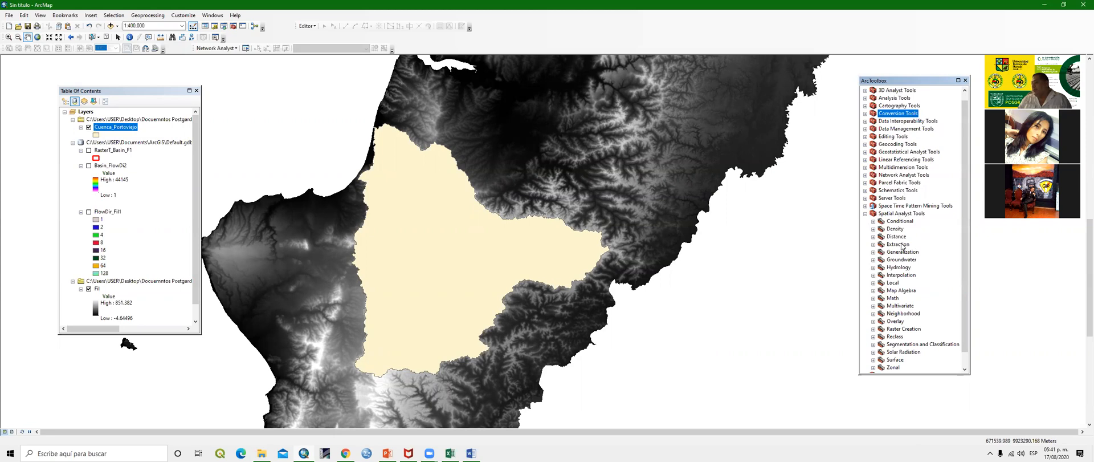
click(874, 245)
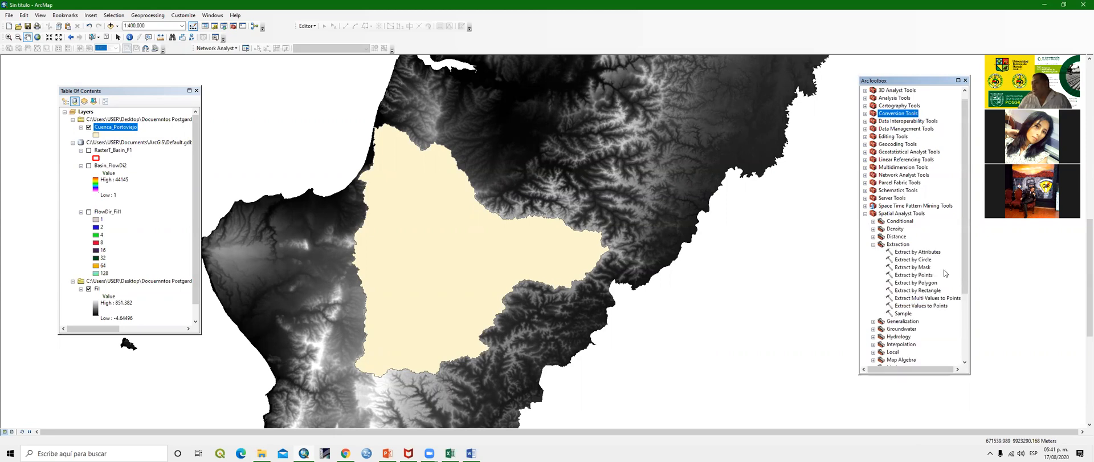
click(925, 268)
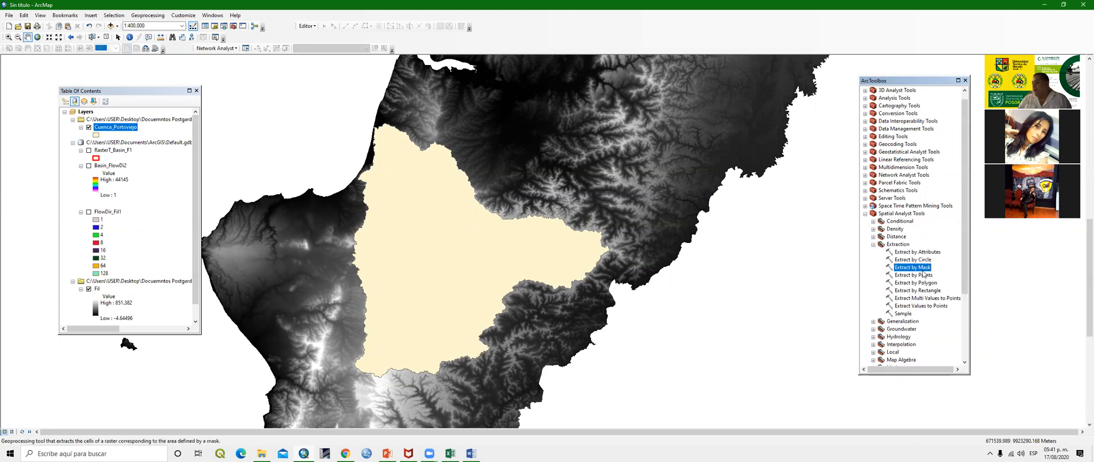
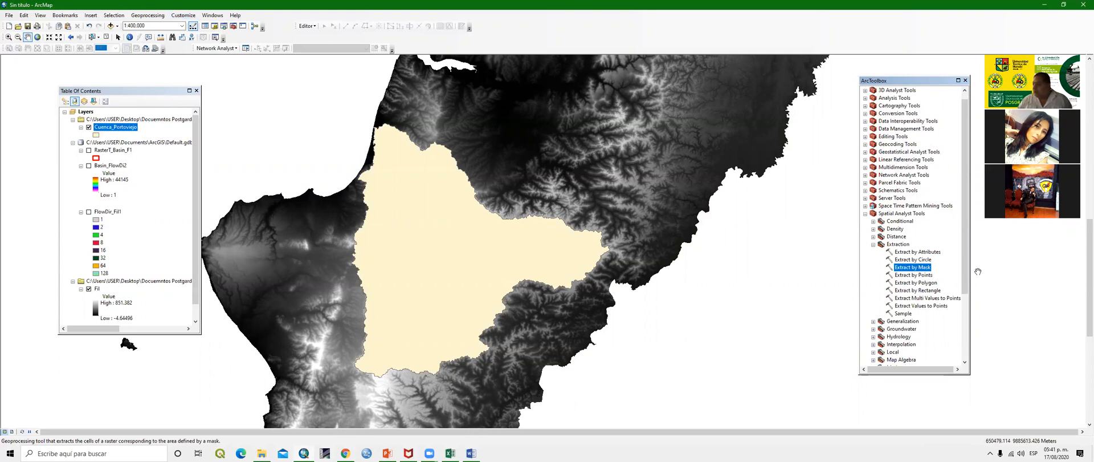
double_click(911, 267)
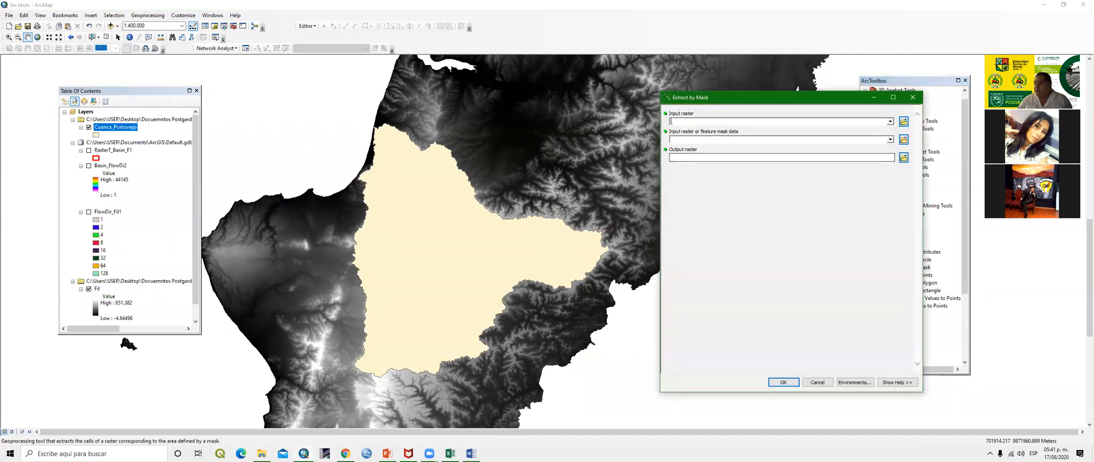
Run Extract by Mask on the Fil raster with Cuenca_Portoviejo as the mask, keeping the default output raster Extract_Fil1
click(891, 122)
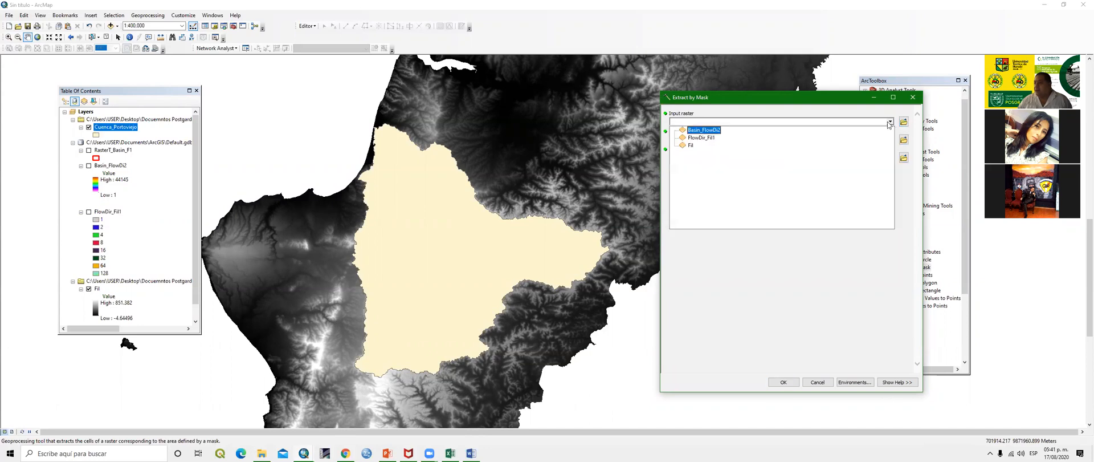
click(691, 146)
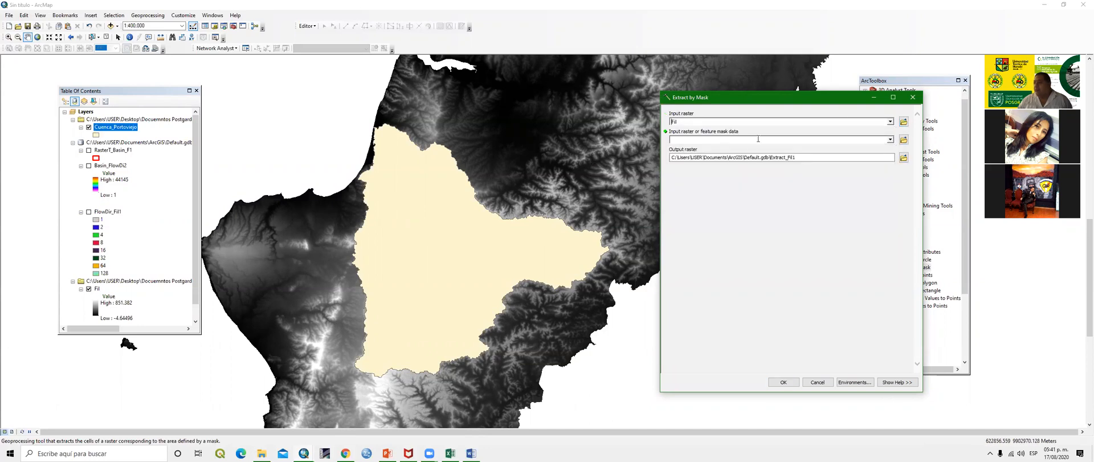
click(891, 141)
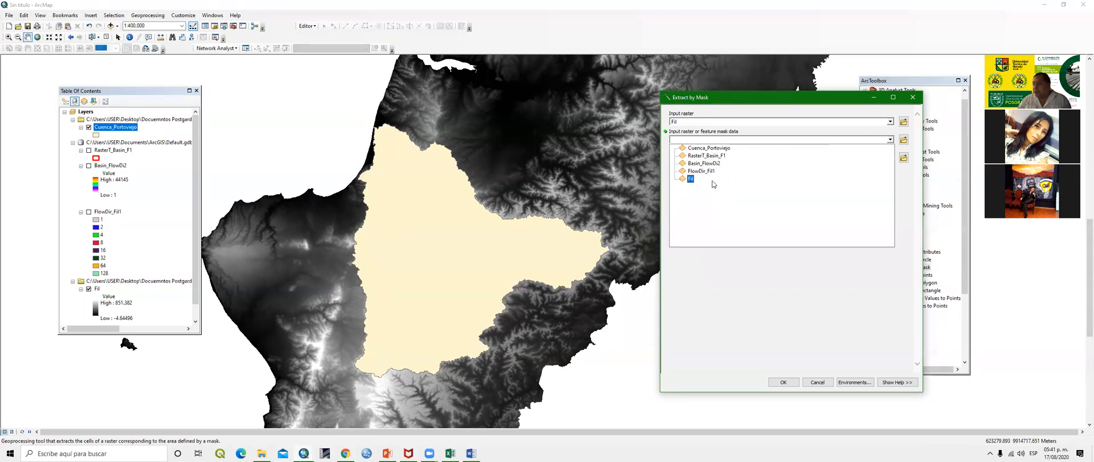
click(722, 148)
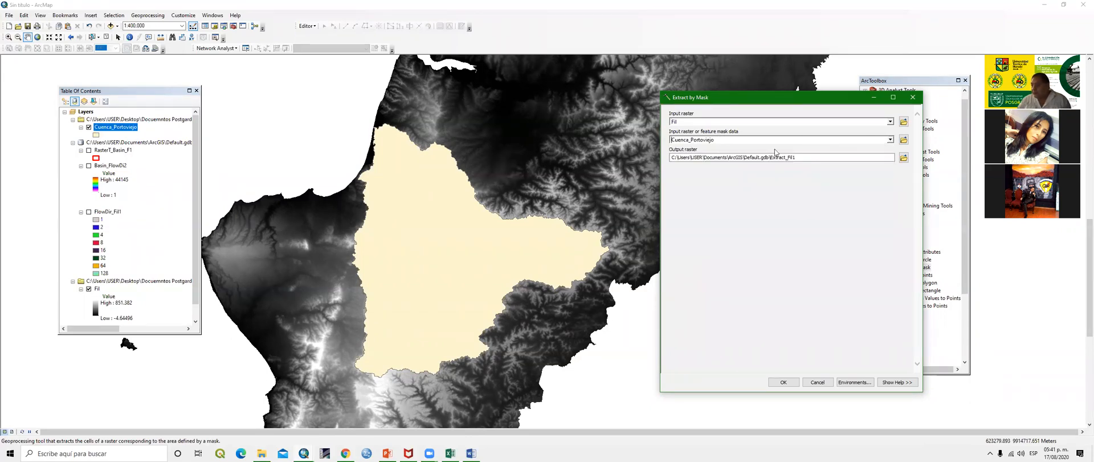
click(789, 383)
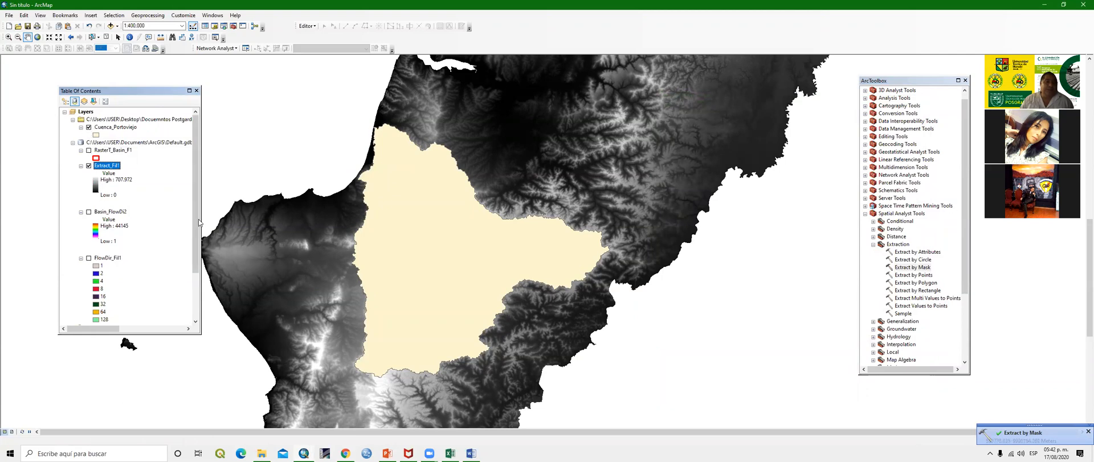
Hide the Fil layer and inspect the extracted basin raster by switching Cuenca_Portoviejo off and back on
click(89, 273)
mouse_move(195, 226)
mouse_down()
mouse_move(195, 274)
mouse_move(192, 213)
mouse_up()
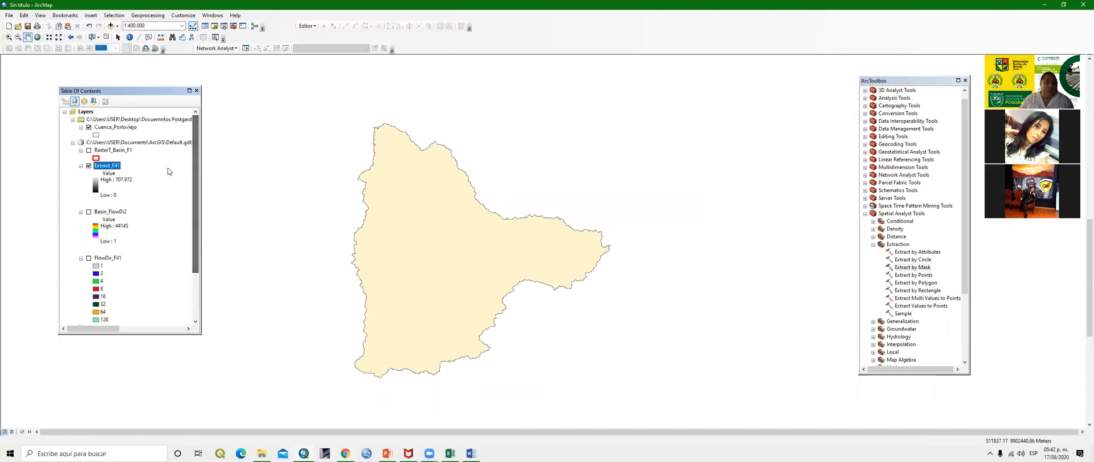
click(88, 127)
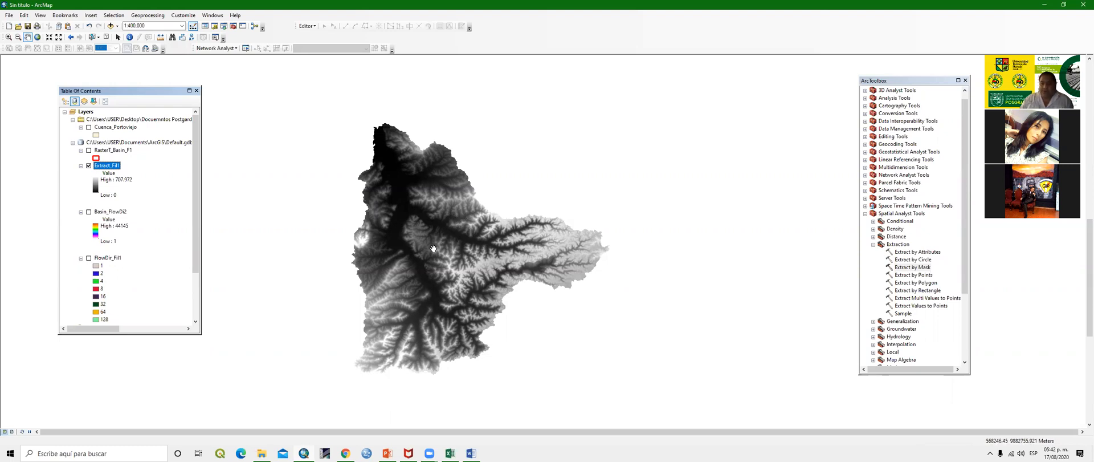
click(89, 127)
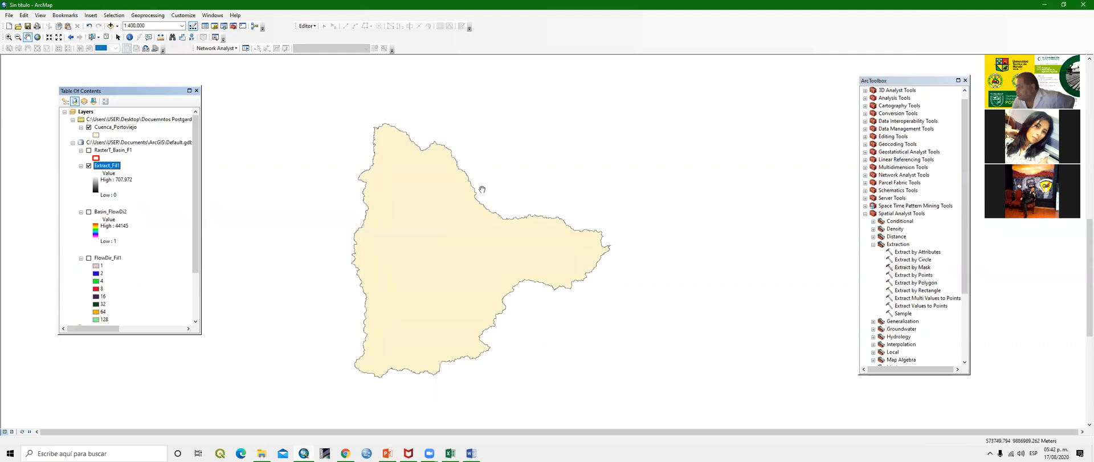
drag(1081, 340, 1081, 231)
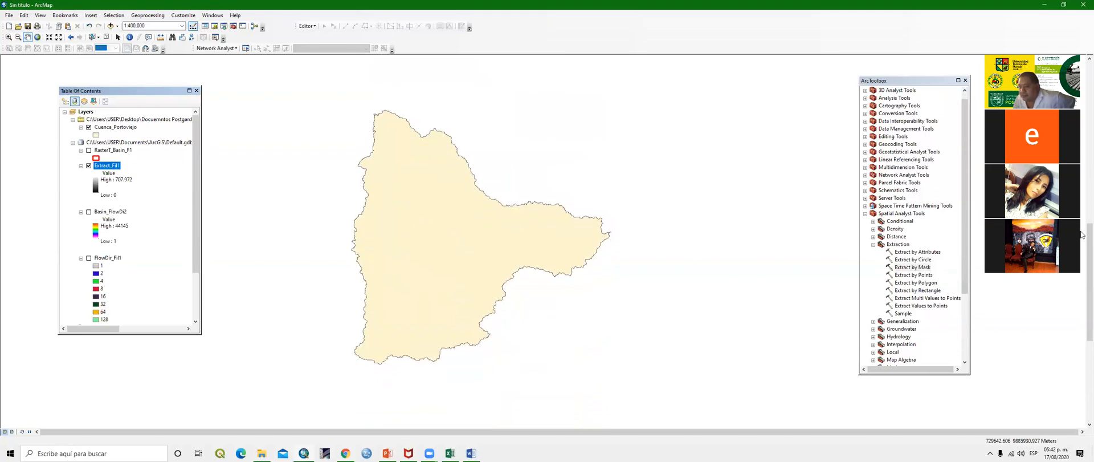
Open the attribute table of Cuenca_Portoviejo and examine the basin's Shape_Area value
click(127, 128)
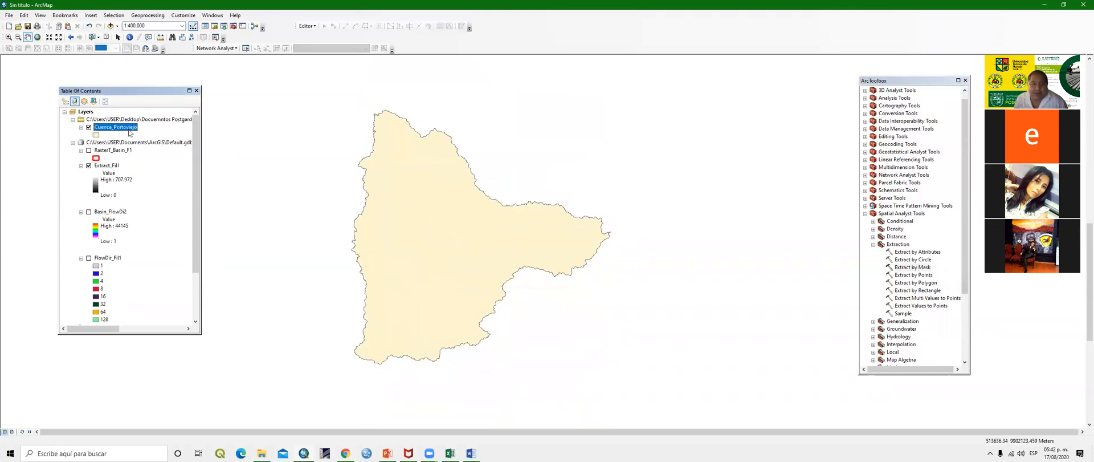
right_click(130, 132)
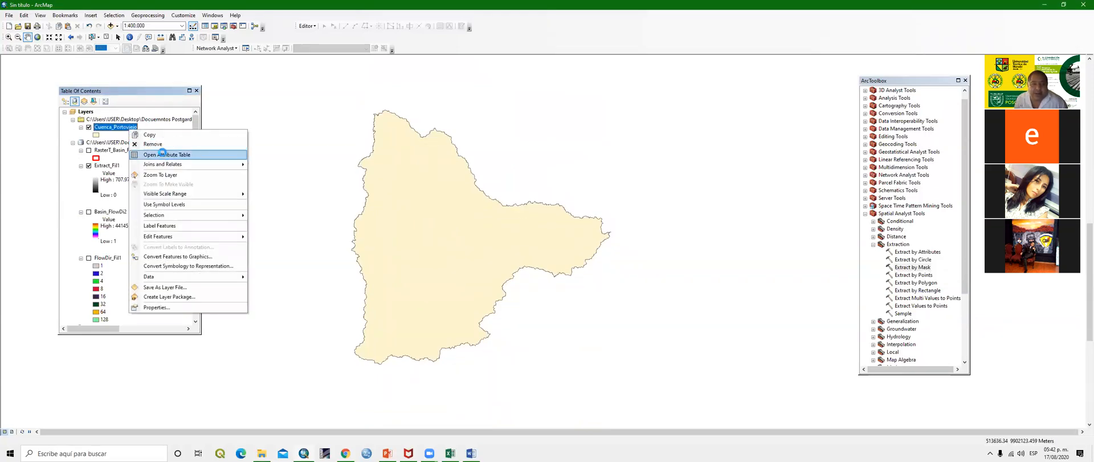
click(163, 154)
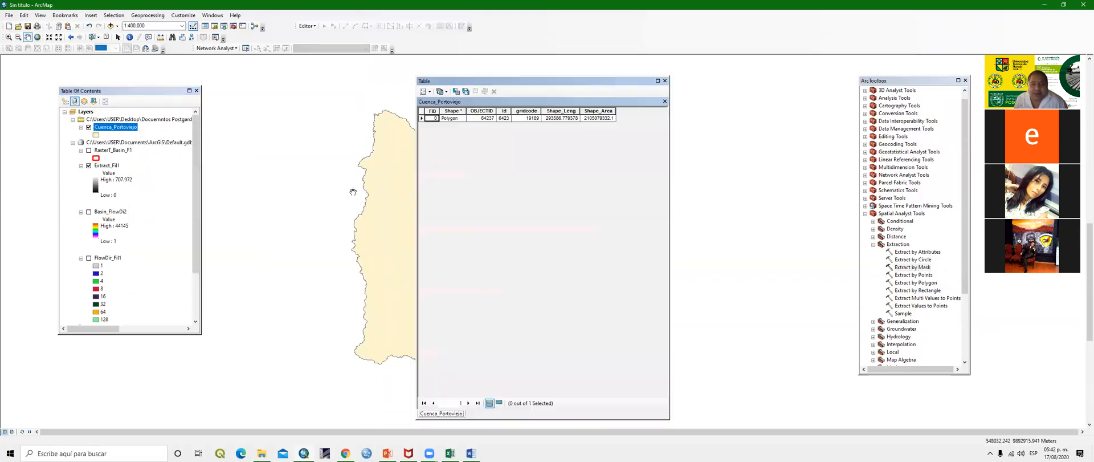
click(609, 111)
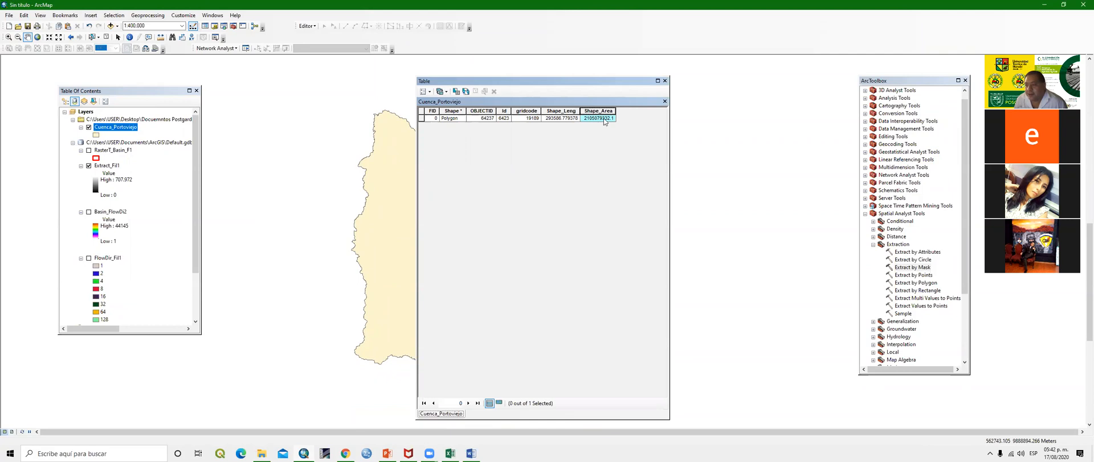
click(600, 120)
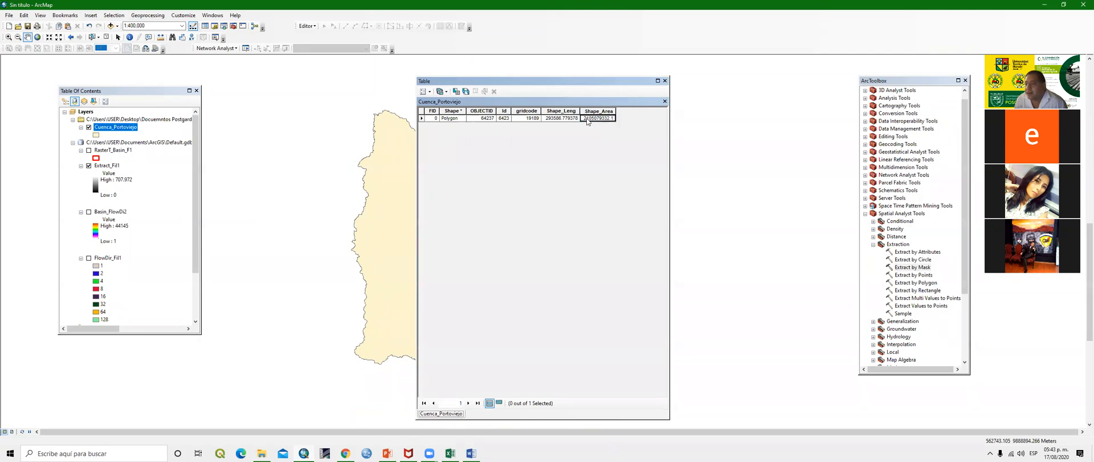
click(609, 108)
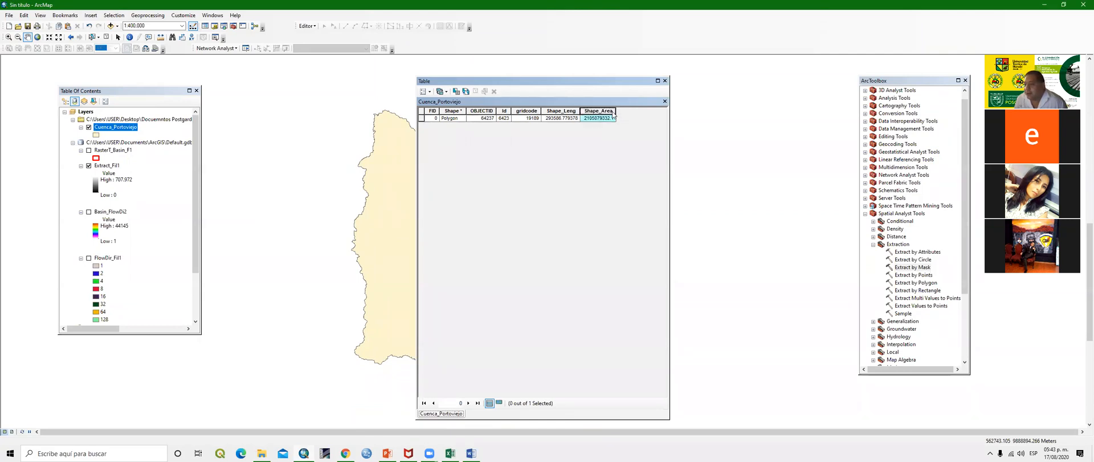
Move the attribute table clear of the basin polygon and narrow it to fit beside the toolbox
drag(583, 82, 763, 73)
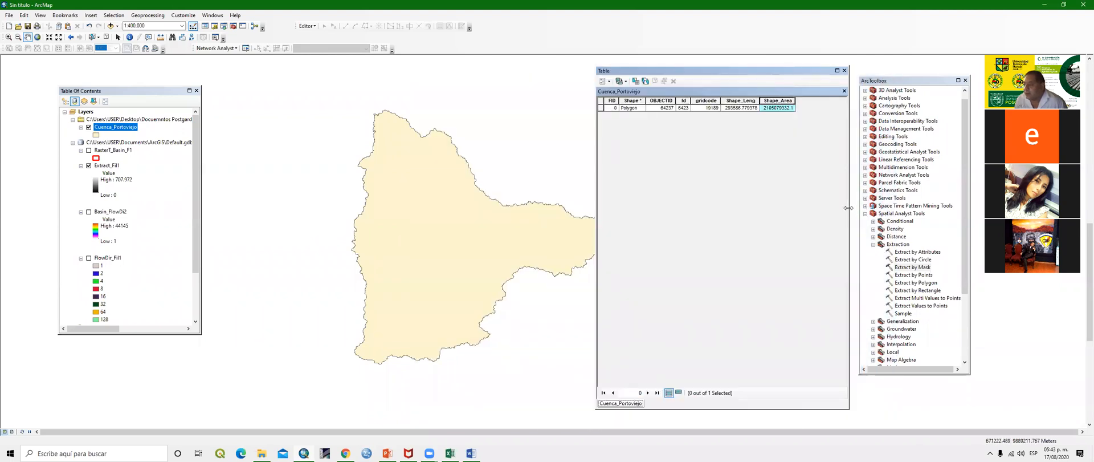
drag(849, 208, 800, 208)
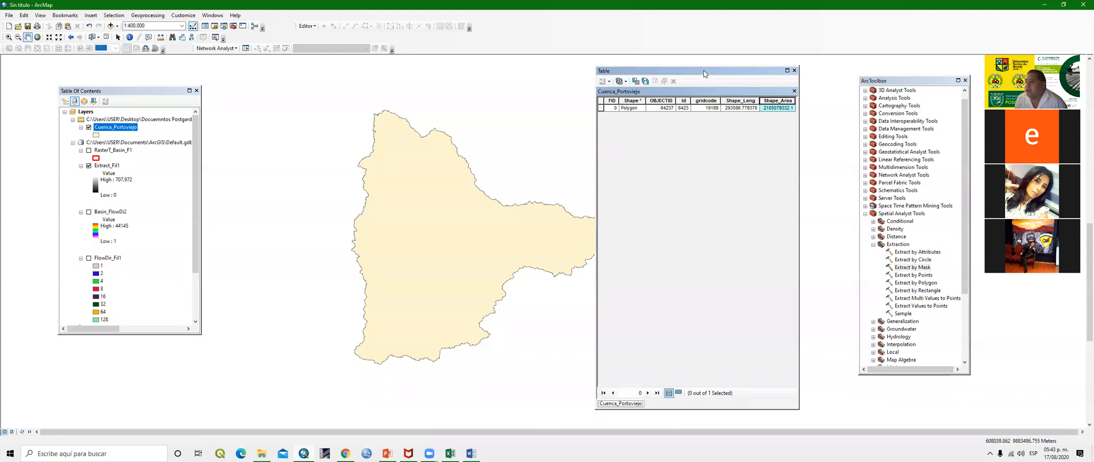
drag(705, 73, 726, 69)
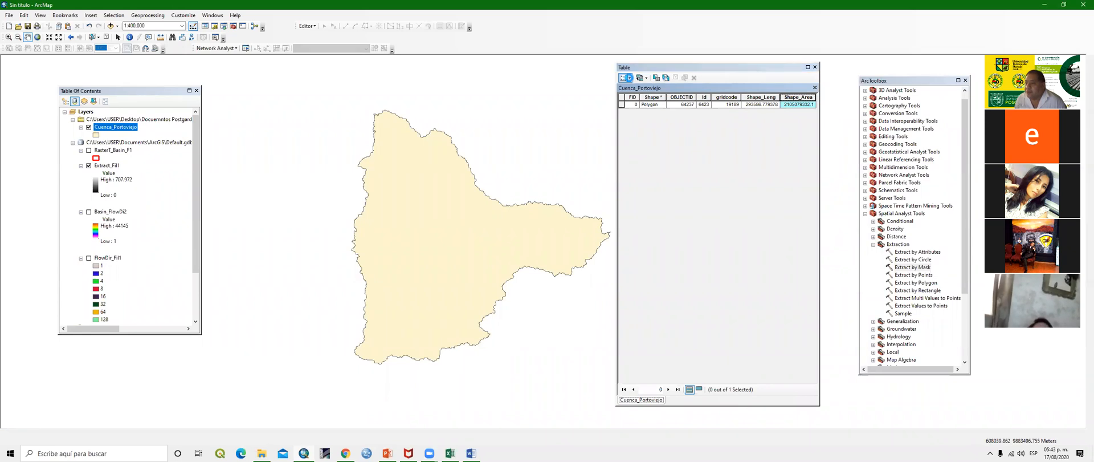
Add a Double field named AreaKm2 to the Cuenca_Portoviejo attribute table
click(630, 78)
click(641, 134)
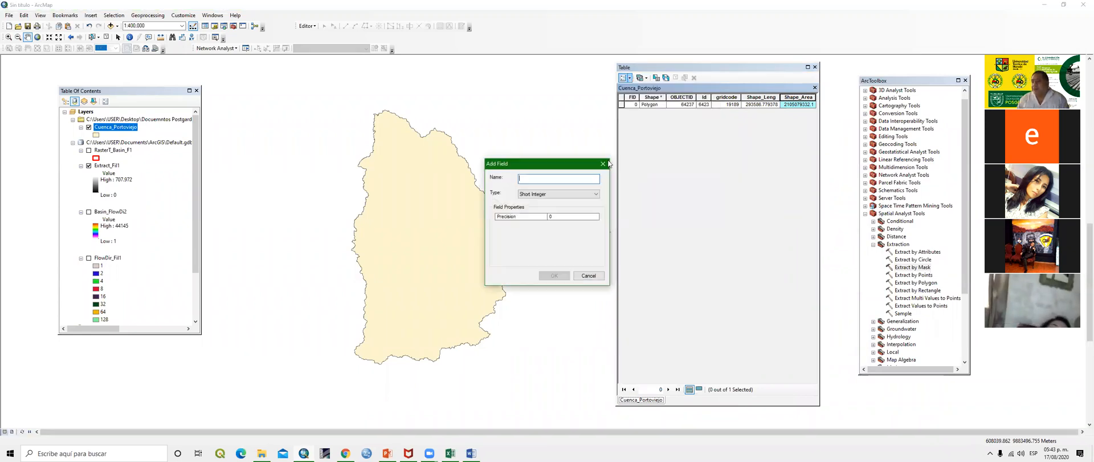
text(Are)
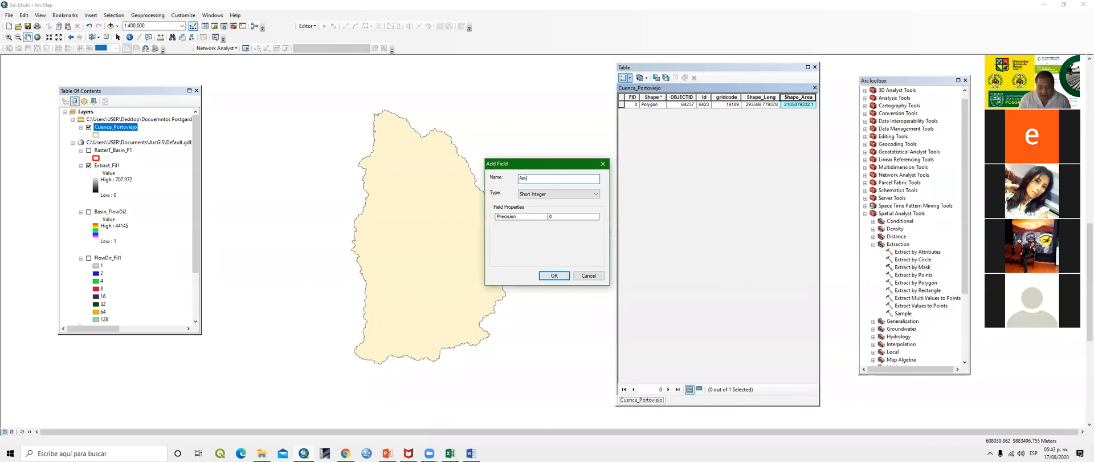
text(aK)
click(596, 194)
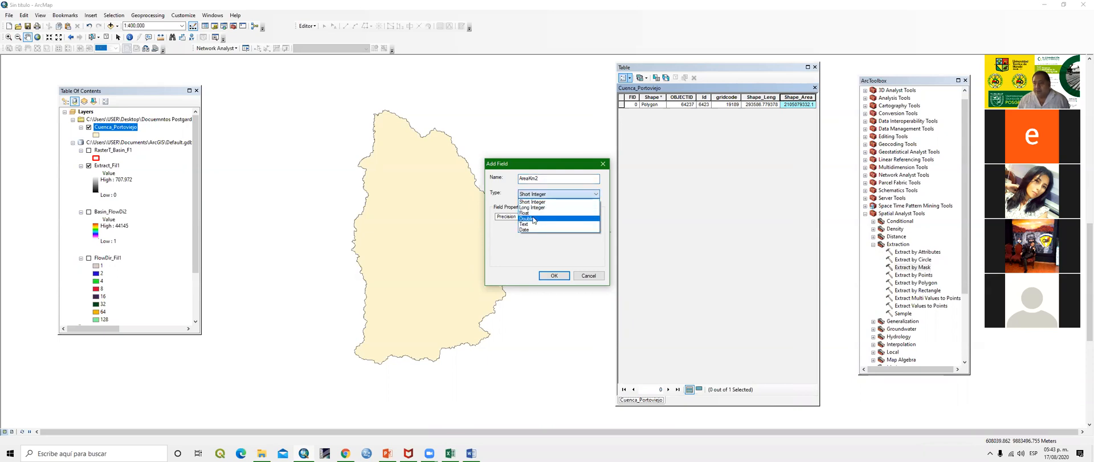
click(535, 218)
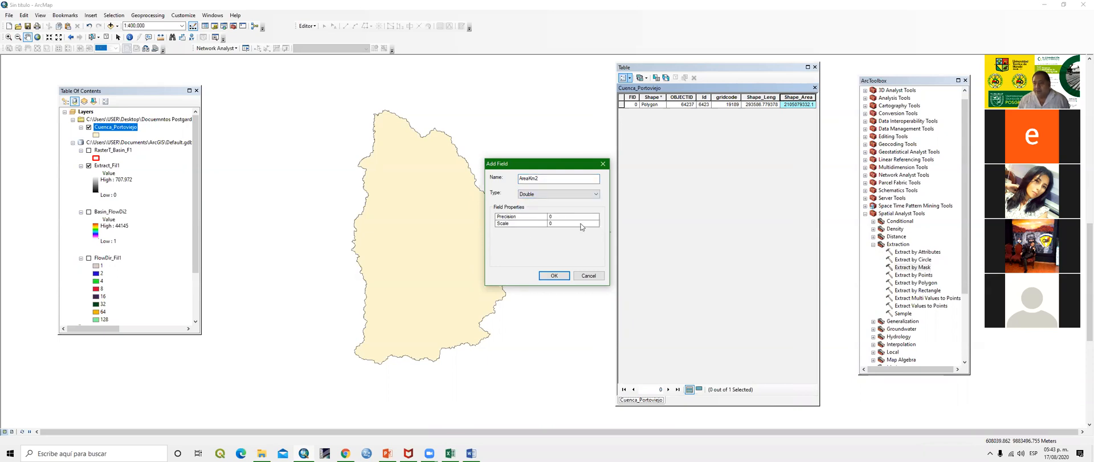
click(554, 275)
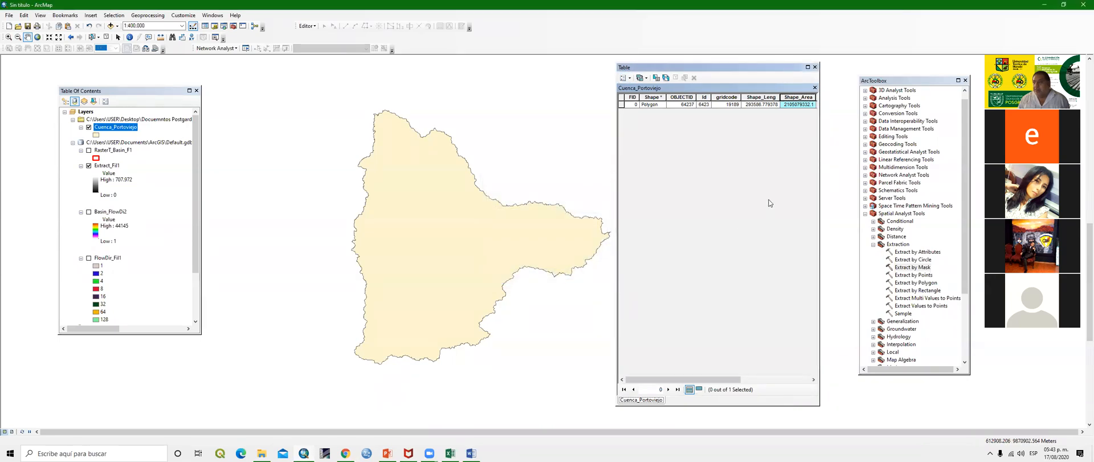
Add a Double field named PerimetroKm to the Cuenca_Portoviejo attribute table
click(630, 78)
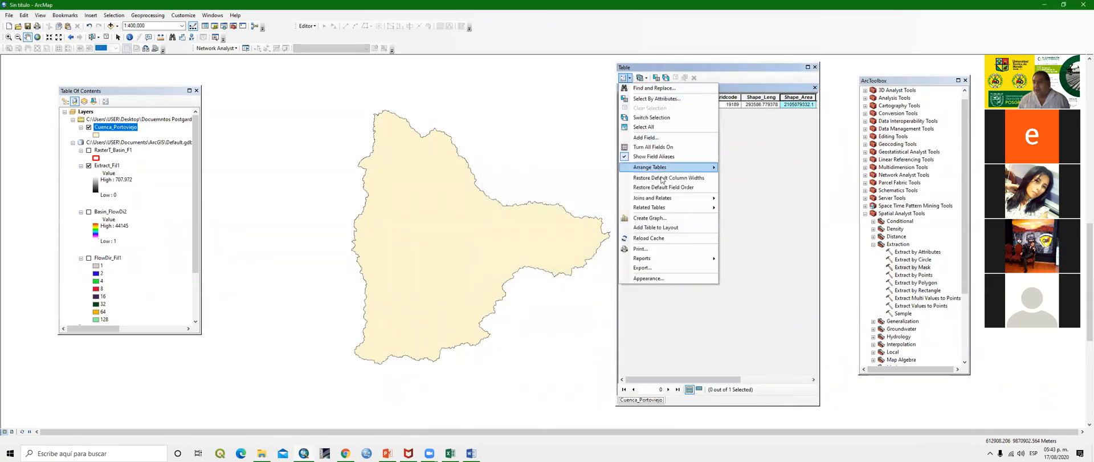
click(656, 139)
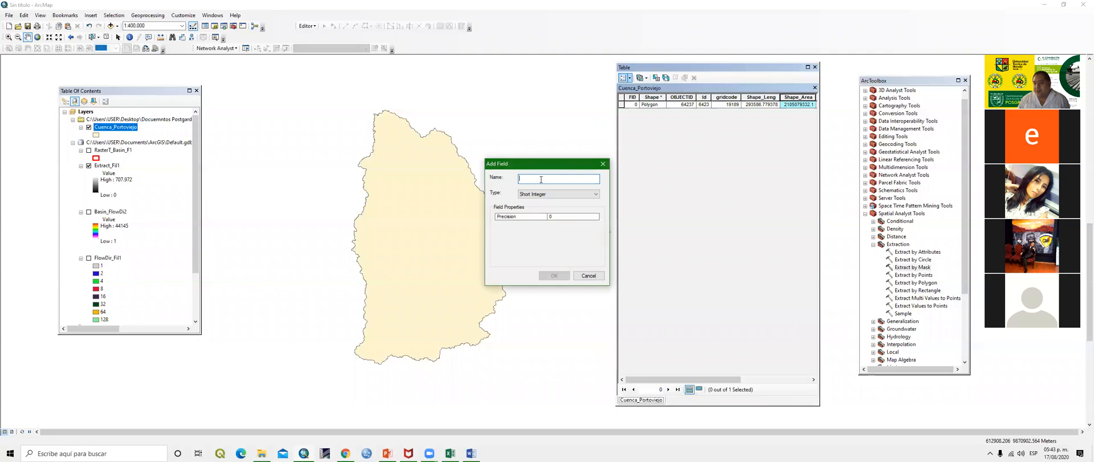
text(Perimetro)
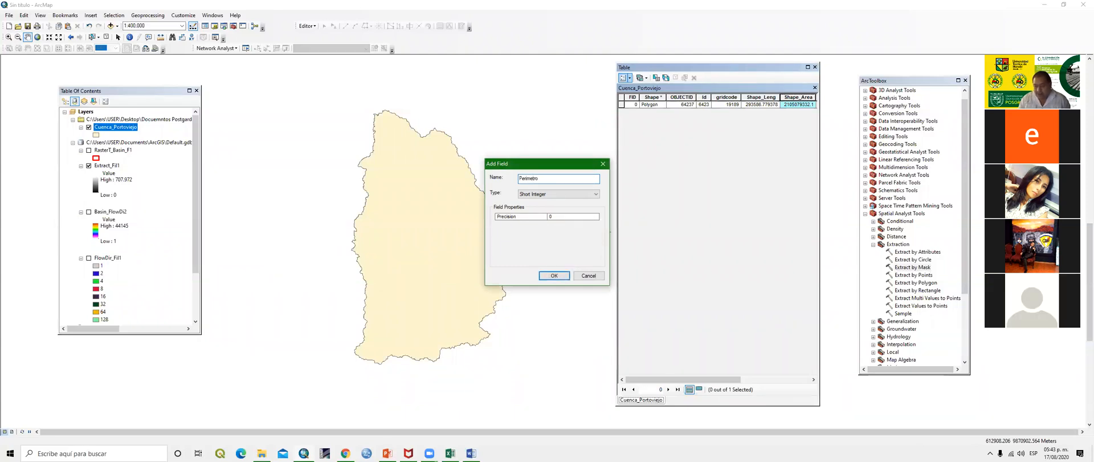
text(Km)
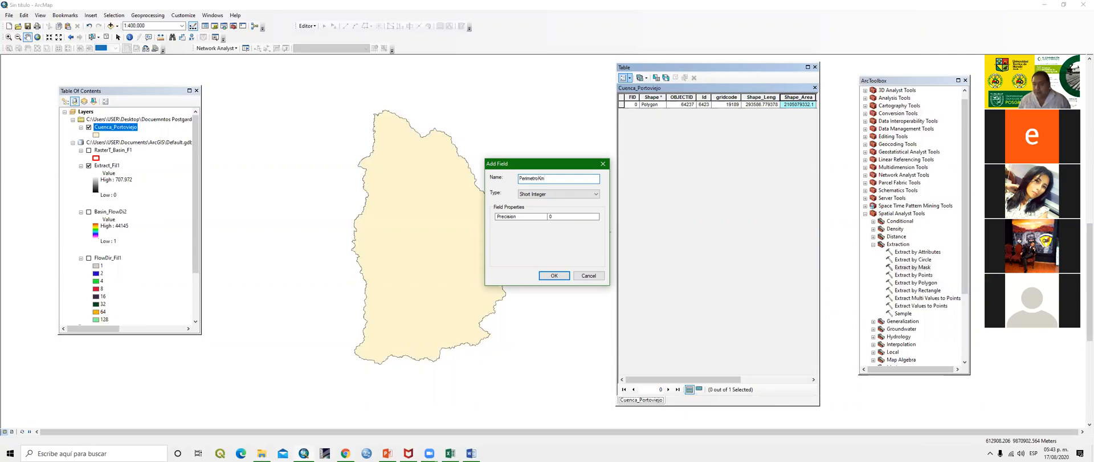
click(593, 194)
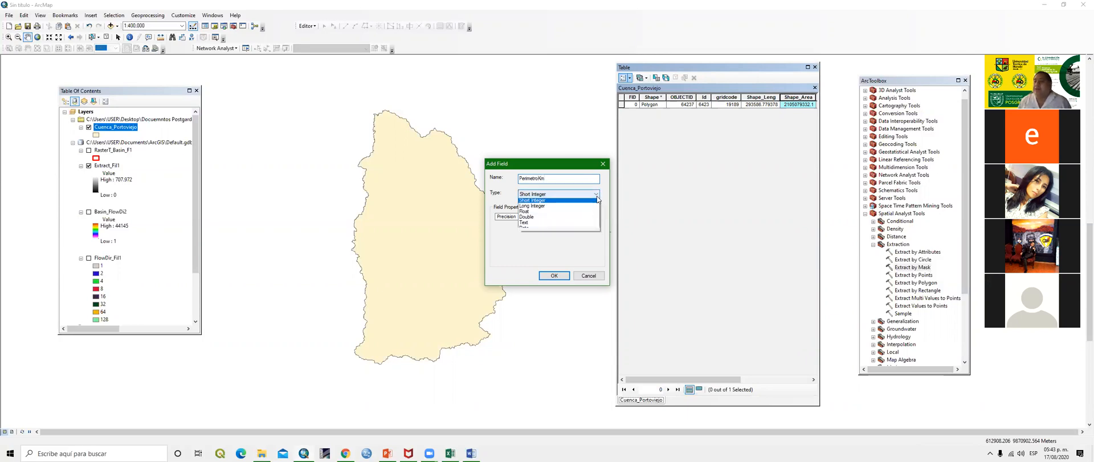
click(542, 219)
click(554, 275)
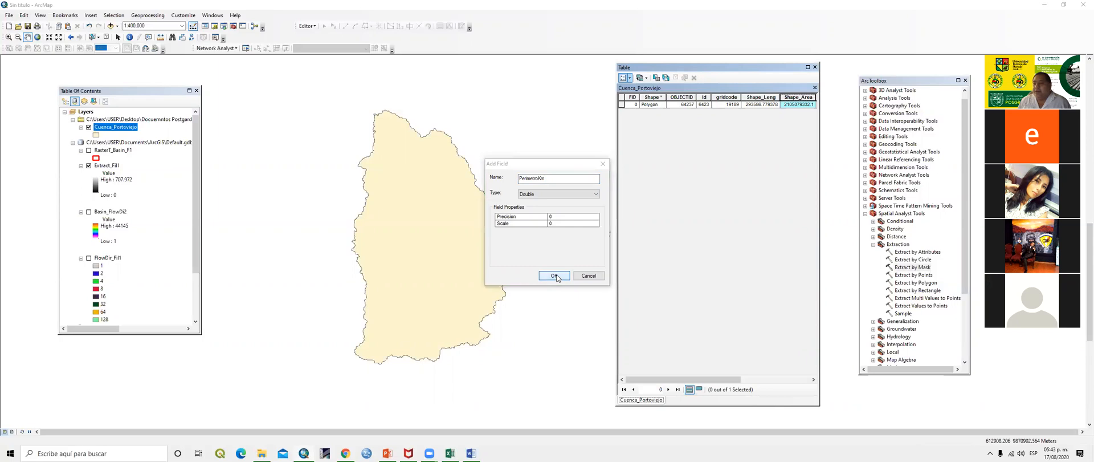
click(578, 253)
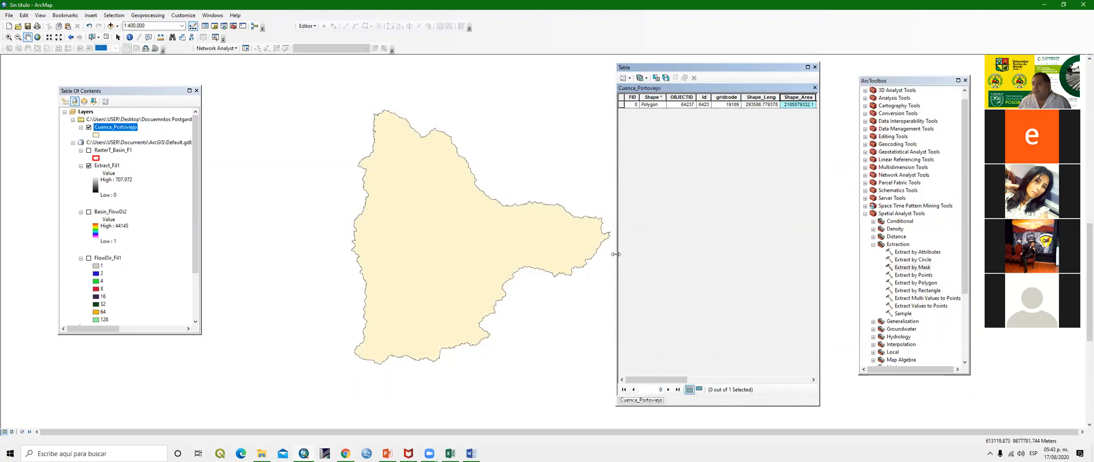
Widen the attribute table to bring the new AreaKm2 and PerimetroK columns into view and check both
drag(616, 254, 401, 253)
click(654, 95)
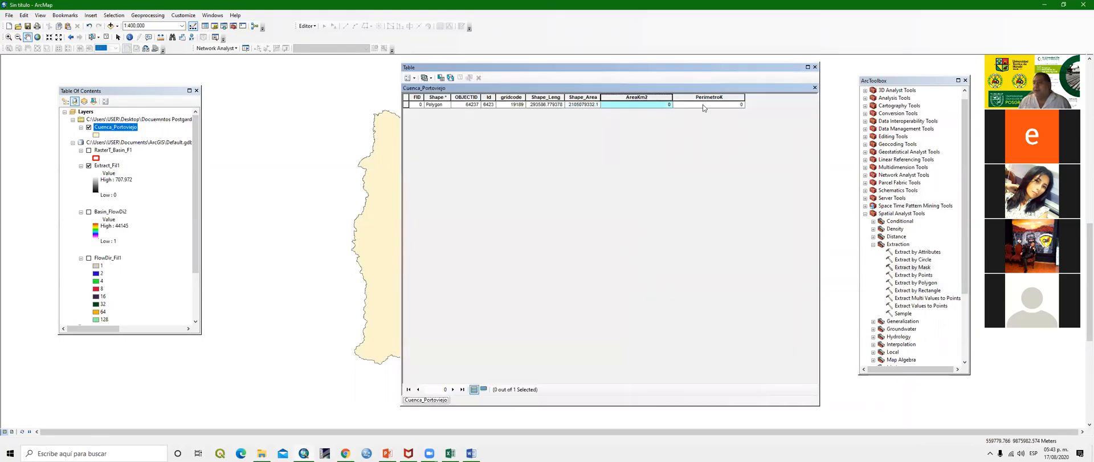
click(710, 98)
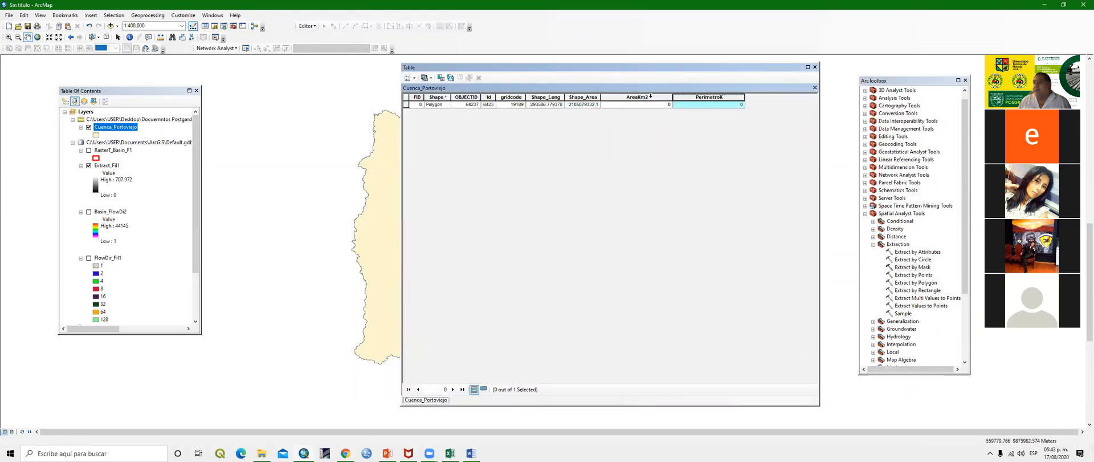
Fill the AreaKm2 field with Calculate Geometry, using the Area property in Square Kilometers and the data source's coordinate system
click(650, 96)
right_click(651, 97)
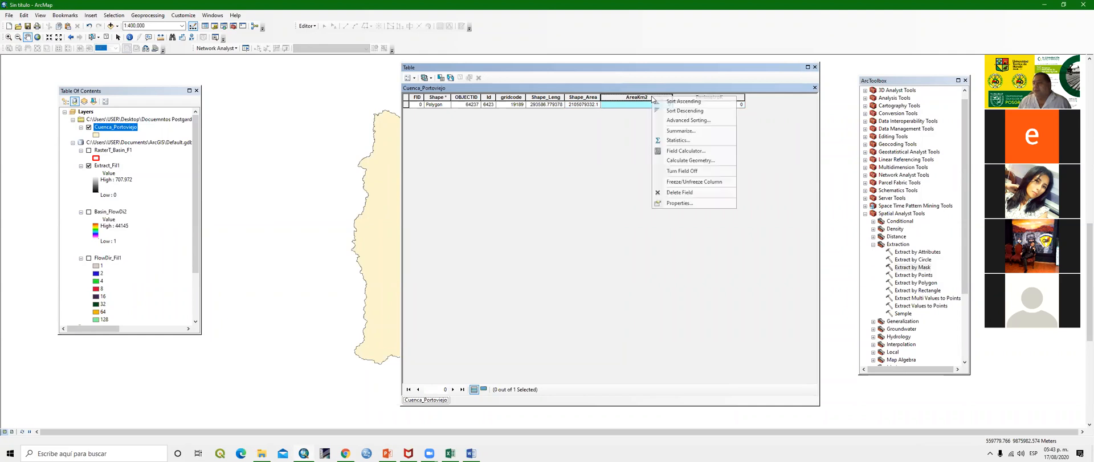
click(696, 161)
click(539, 243)
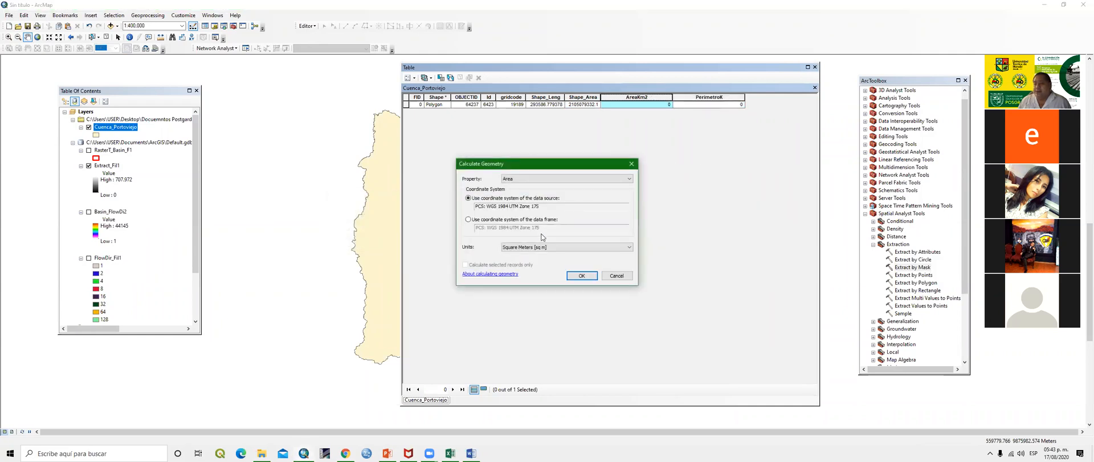
click(629, 249)
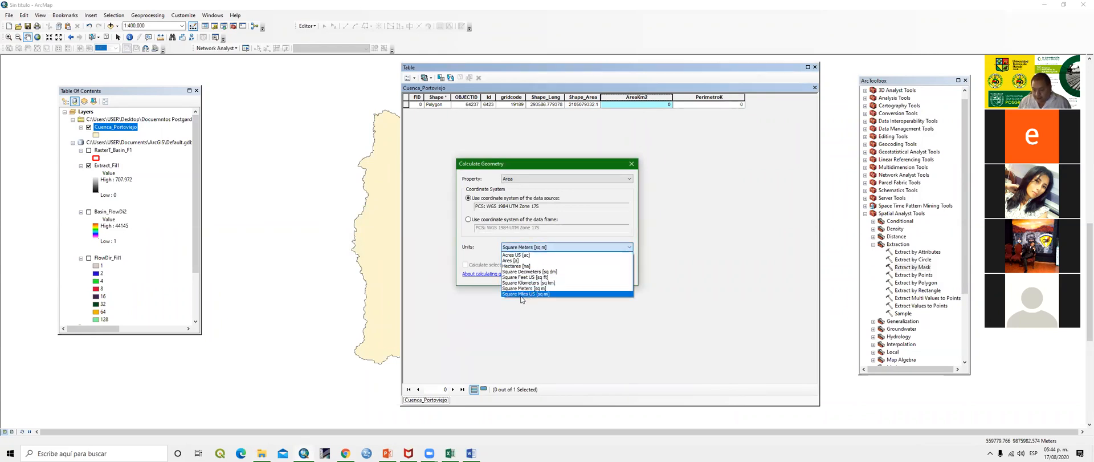
click(538, 283)
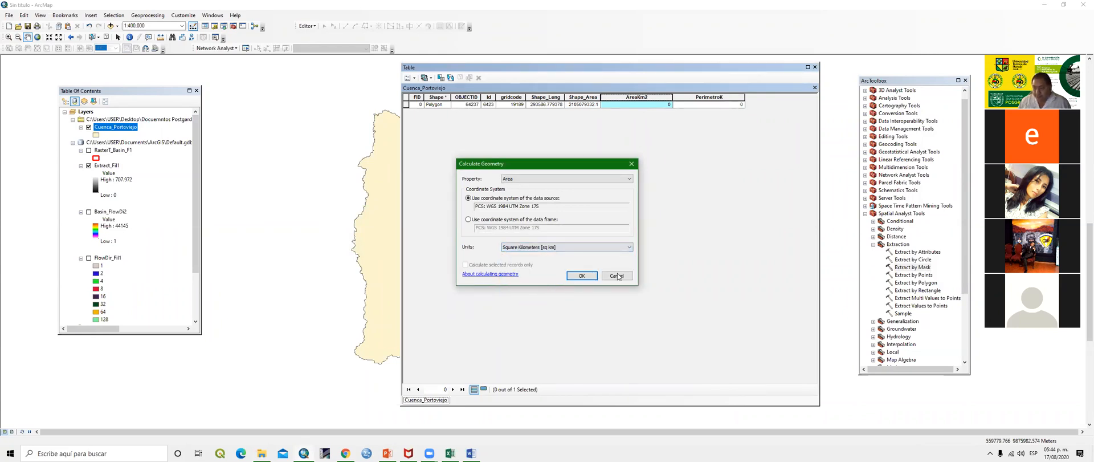
click(584, 278)
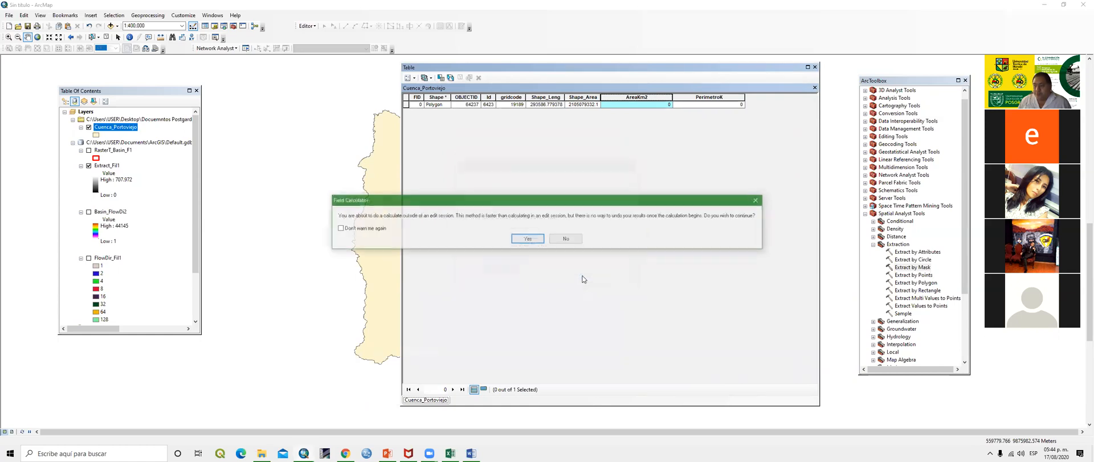
click(530, 238)
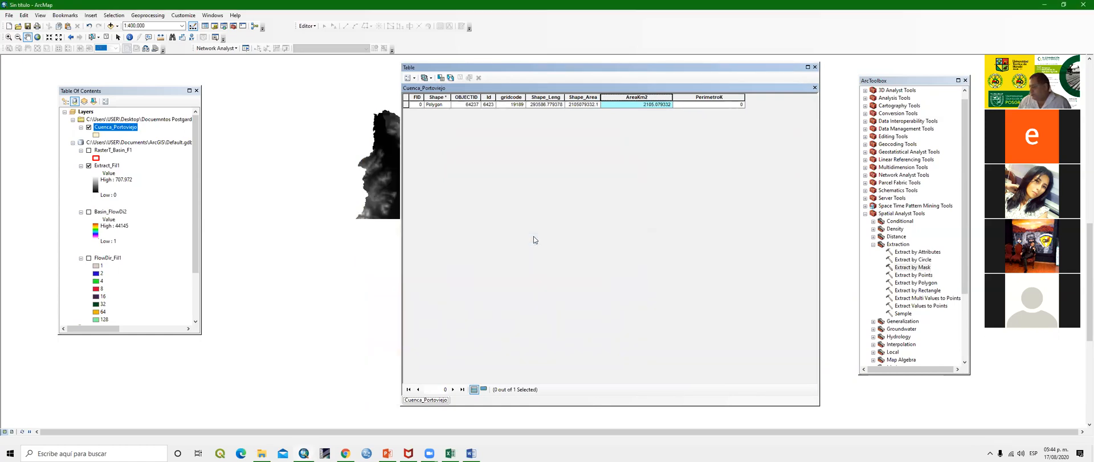
Fill the PerimetroK field with Calculate Geometry using the Area property in Square Kilometers, and close the attribute table
click(717, 97)
right_click(717, 98)
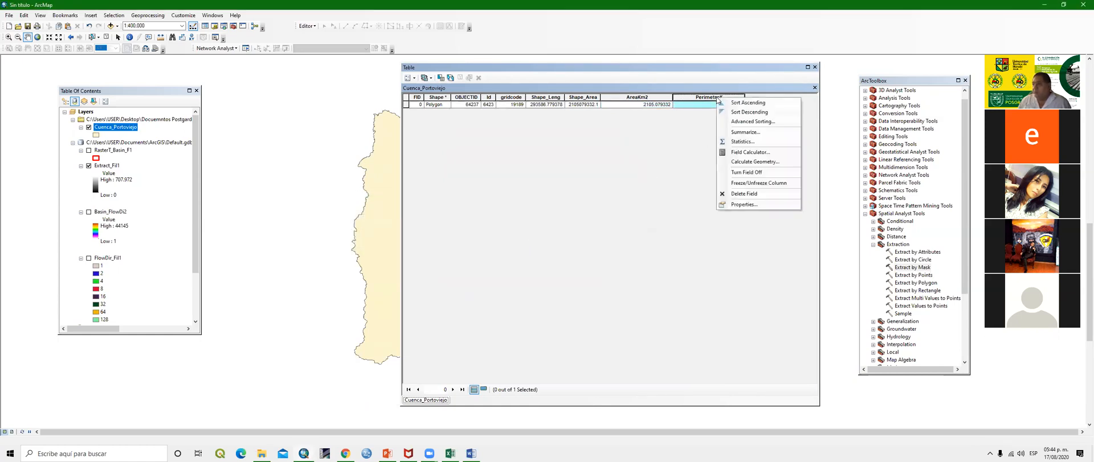
click(752, 162)
click(534, 241)
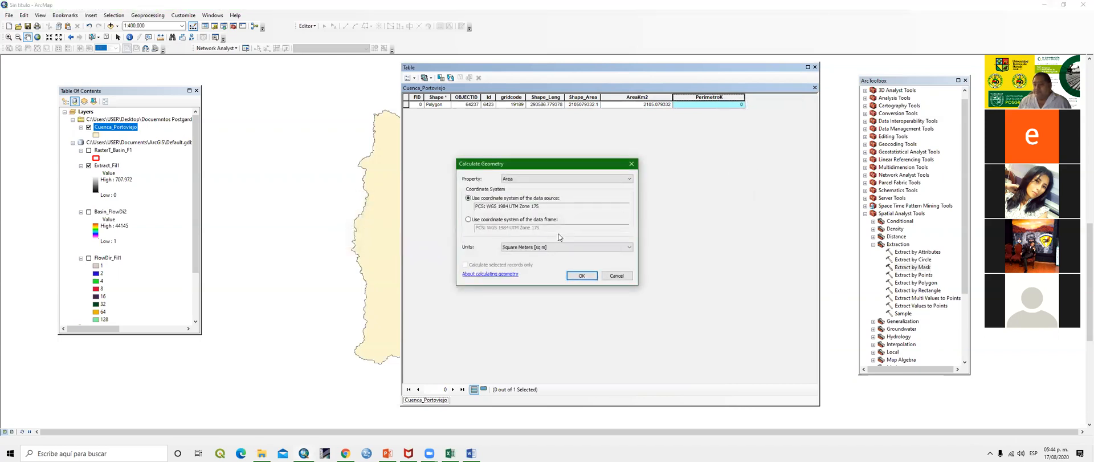
click(630, 248)
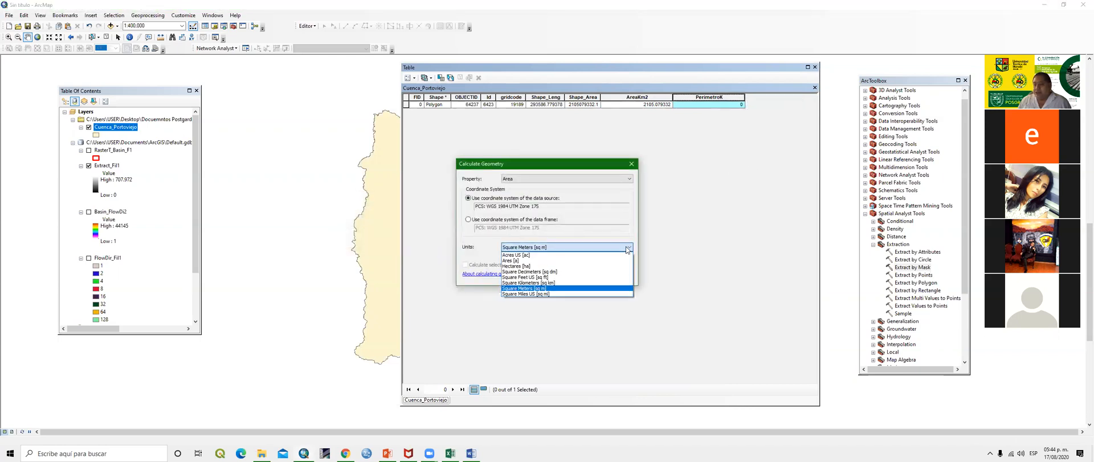
click(542, 283)
click(582, 276)
click(528, 239)
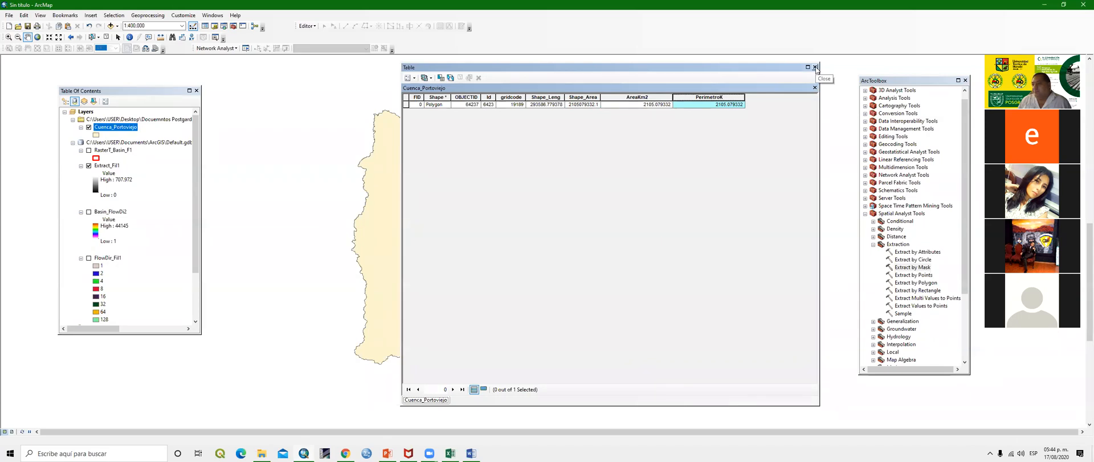
click(655, 97)
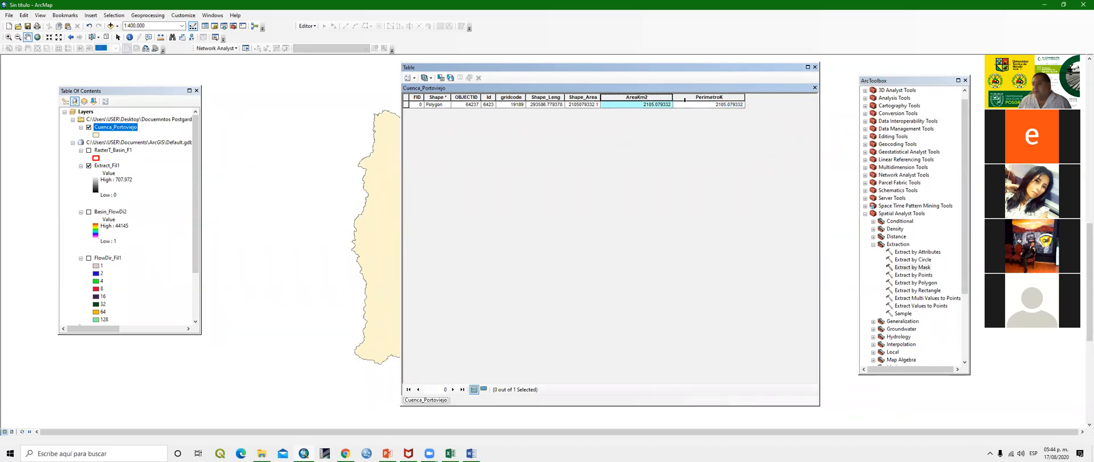
click(815, 66)
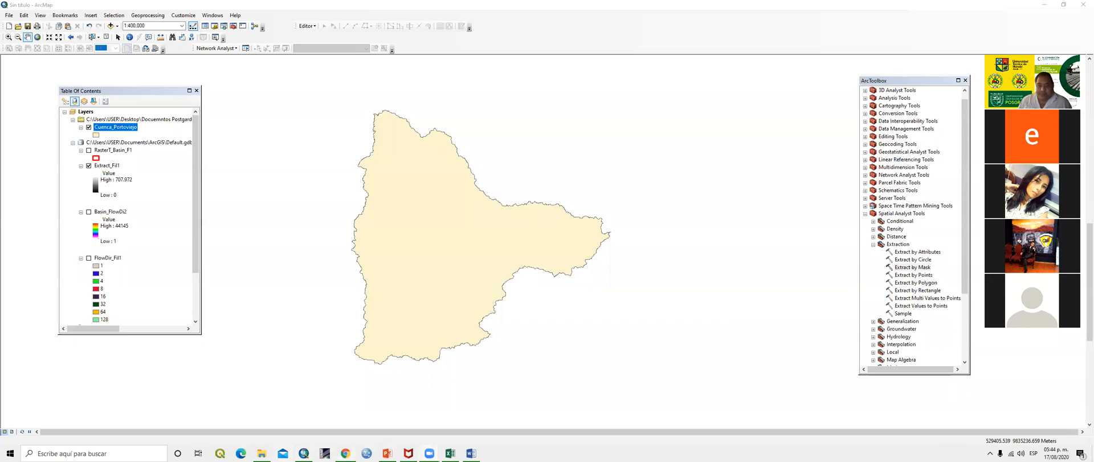
Switch to Chrome and search Google in a new tab for "analisis moformetrico curucuti vargas"
click(345, 453)
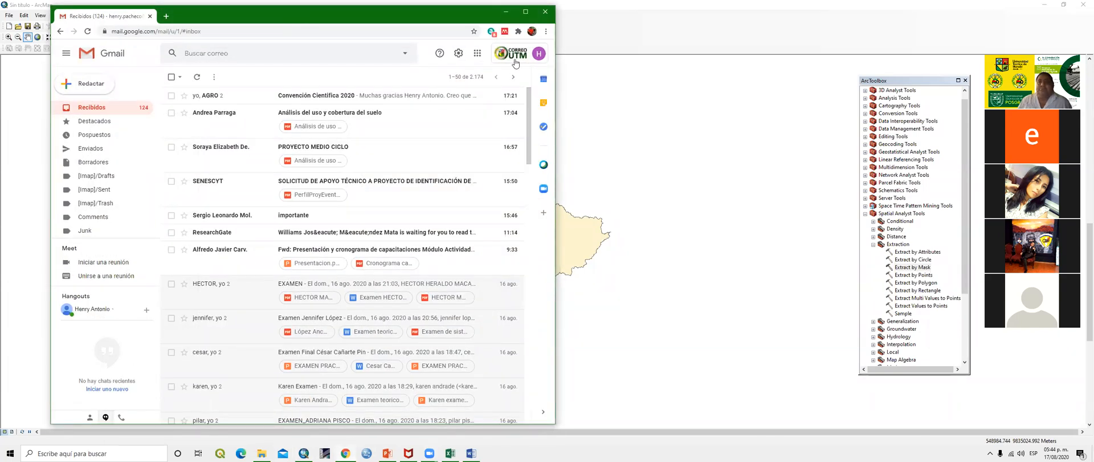
drag(190, 12, 225, 118)
click(200, 123)
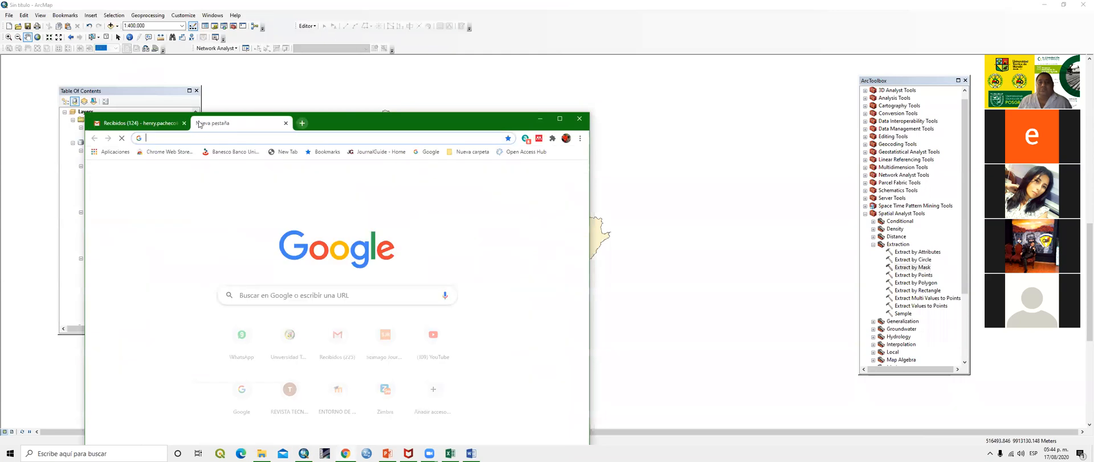
click(292, 298)
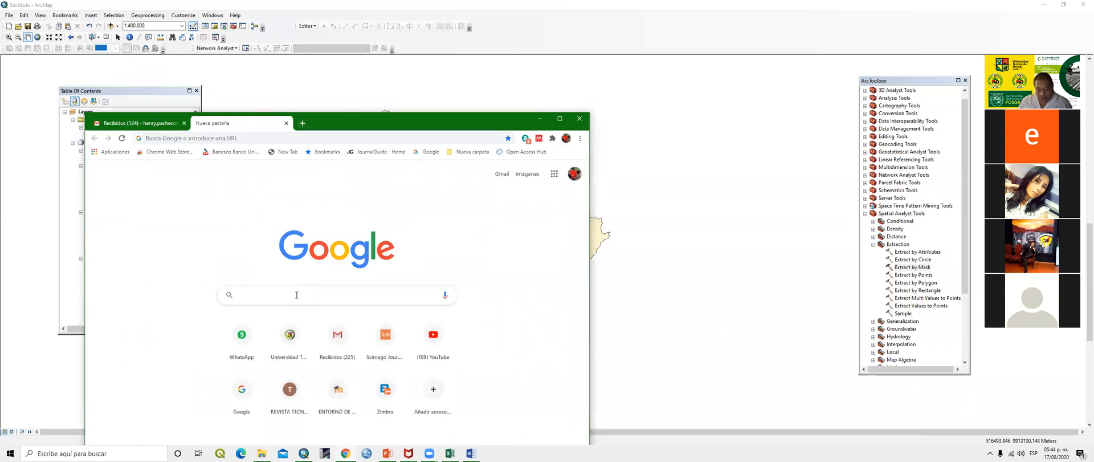
text(anali)
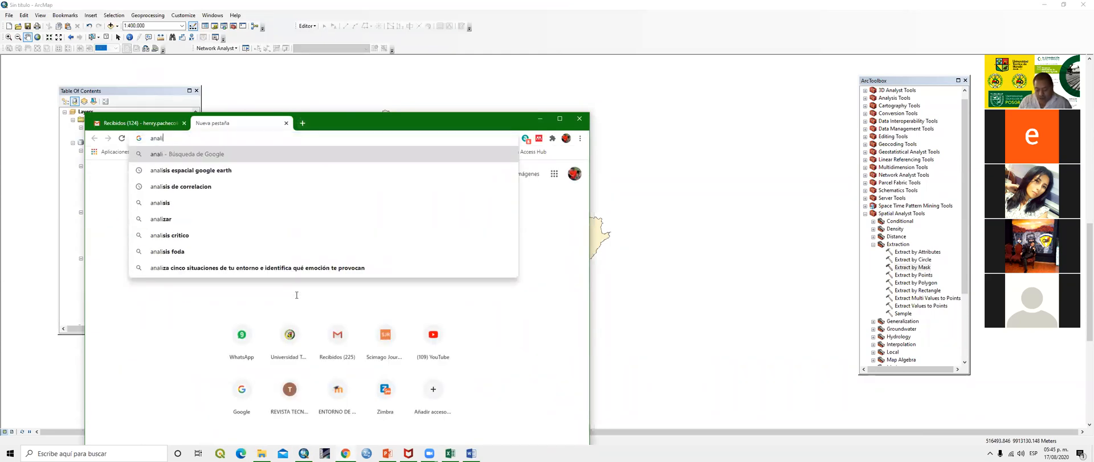
text(sis moformetr)
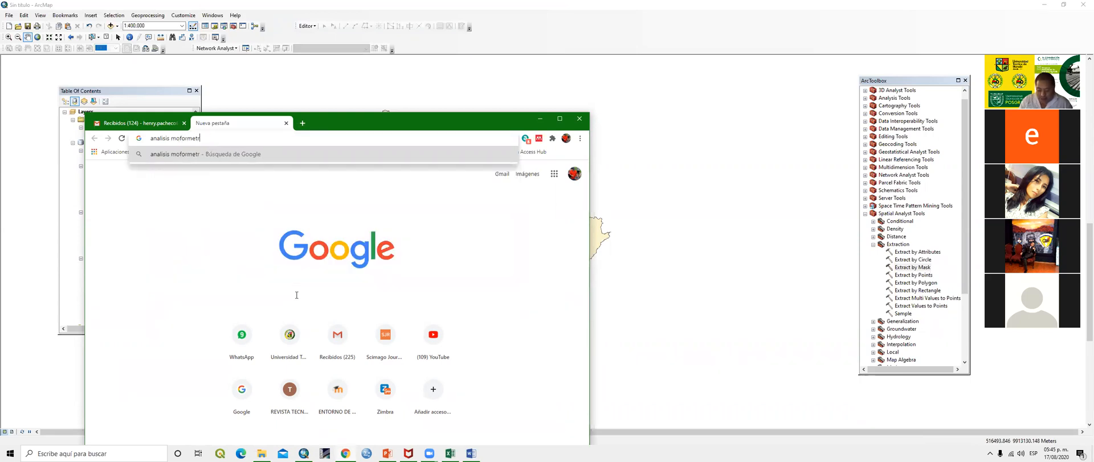
text(ico curu)
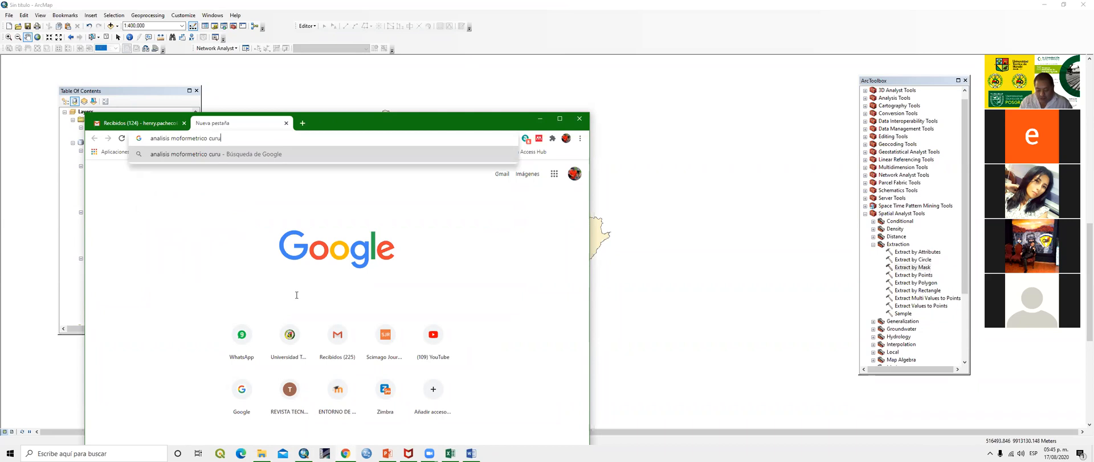
text(cuti vargas)
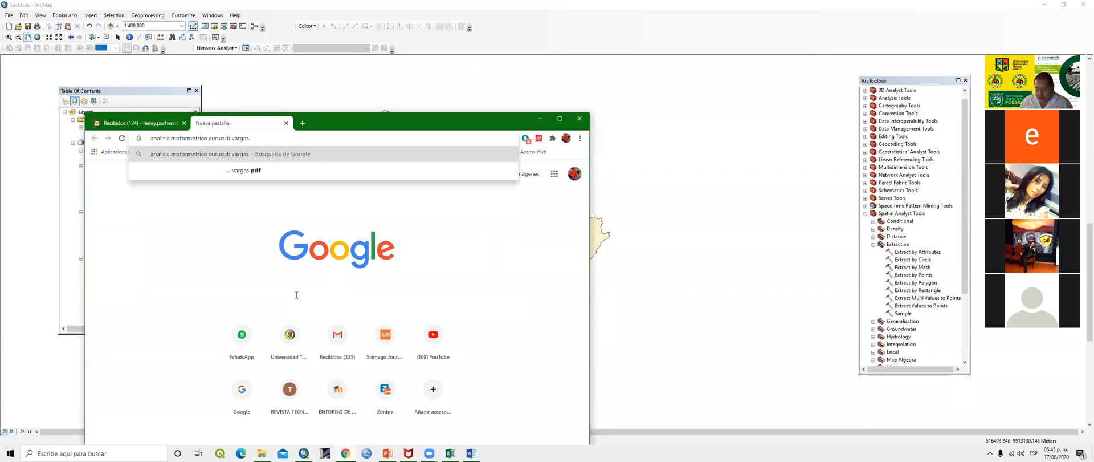
key(Return)
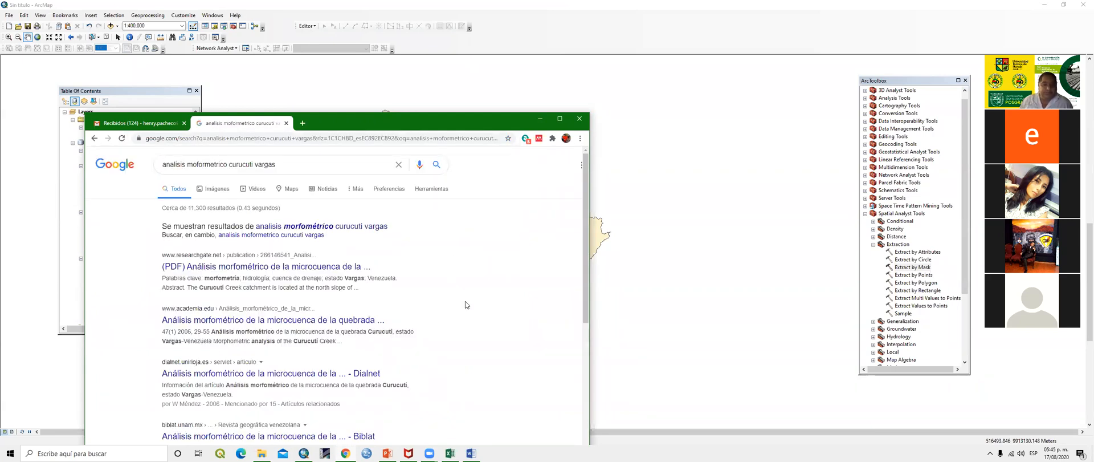
Open the ResearchGate result on the morphometric analysis of the Curucutí microbasin and download the article's PDF
click(285, 267)
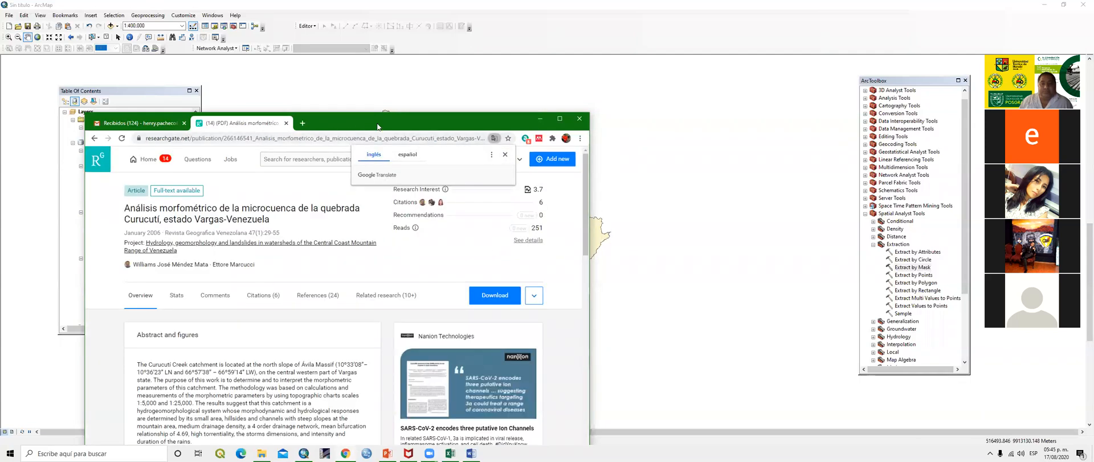
drag(378, 126, 596, 44)
click(314, 54)
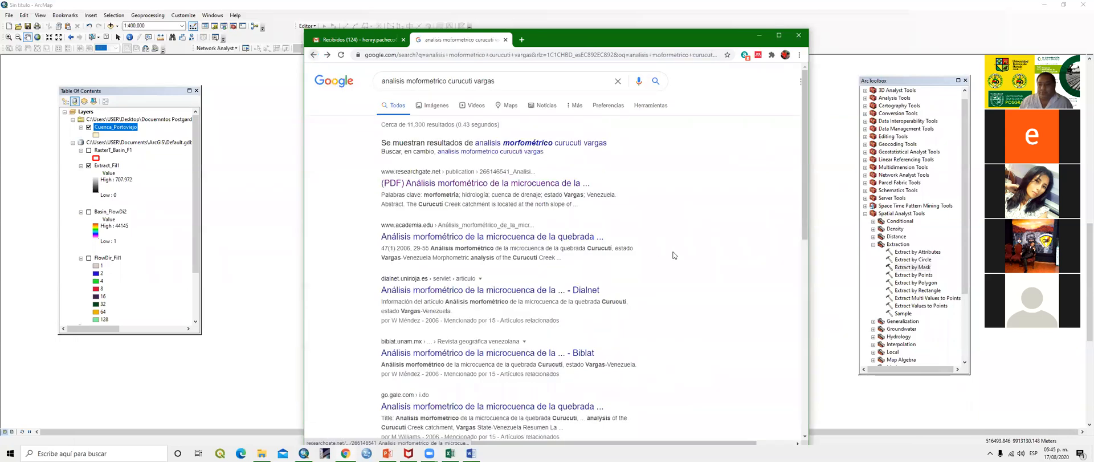
click(514, 184)
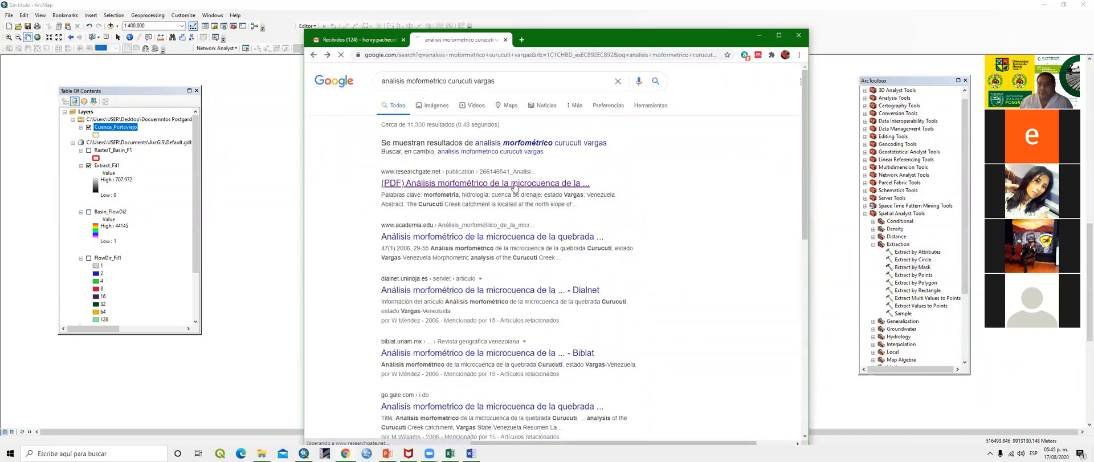
scroll(598, 292, down, 4)
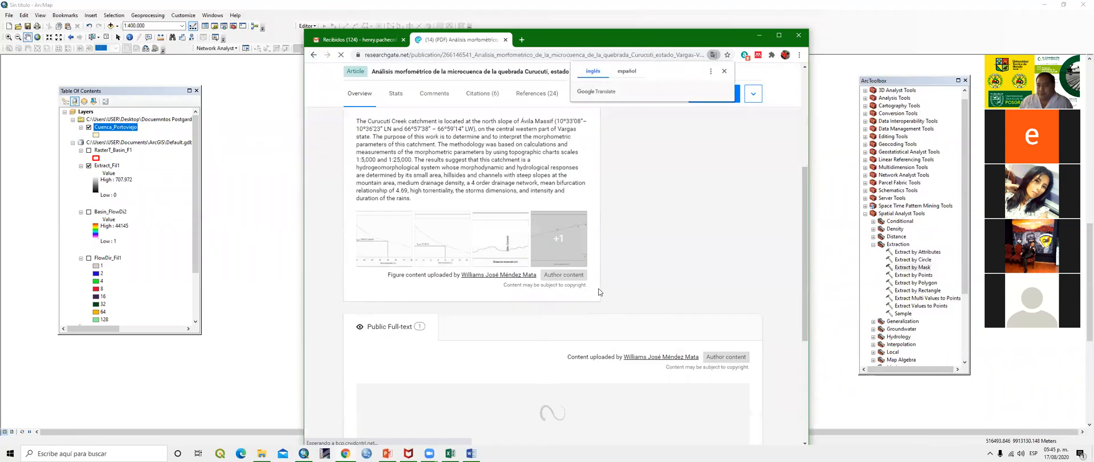
scroll(602, 285, up, 2)
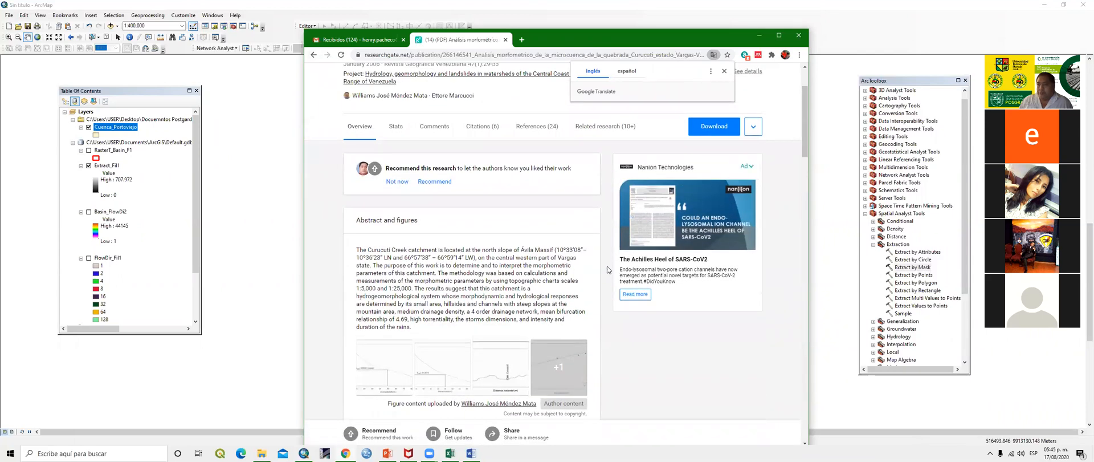
click(712, 127)
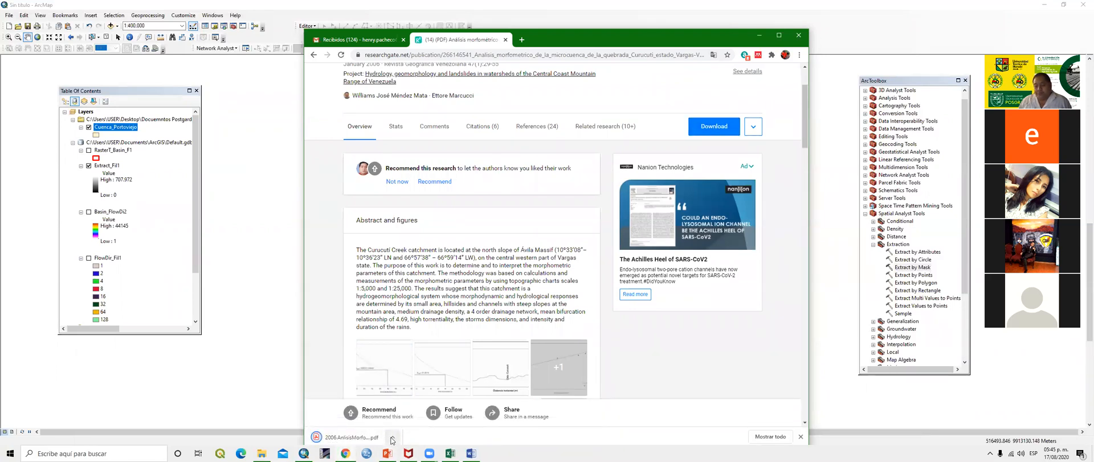
Open the downloaded Curucutí PDF and go to Cuadro 2, the table of the microbasin's morphometric characteristics
click(392, 438)
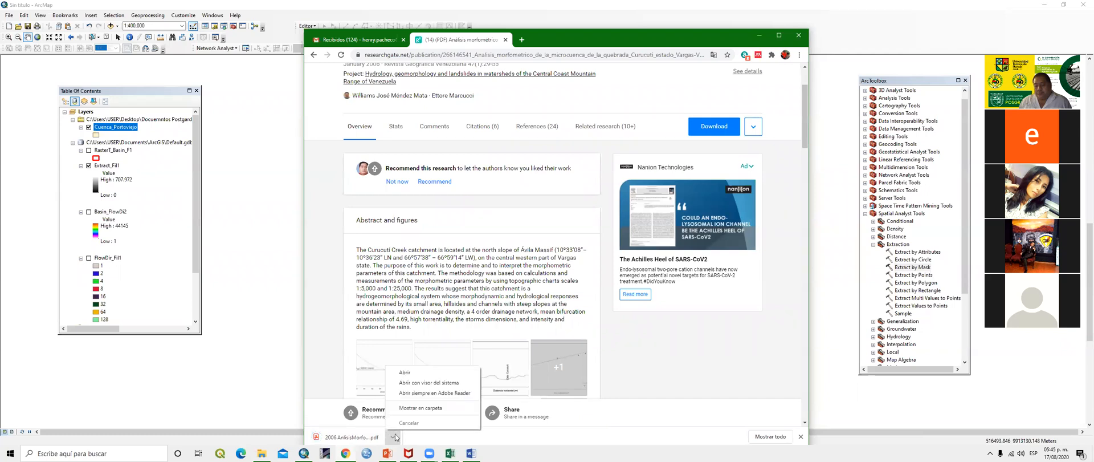
click(398, 376)
scroll(597, 323, down, 8)
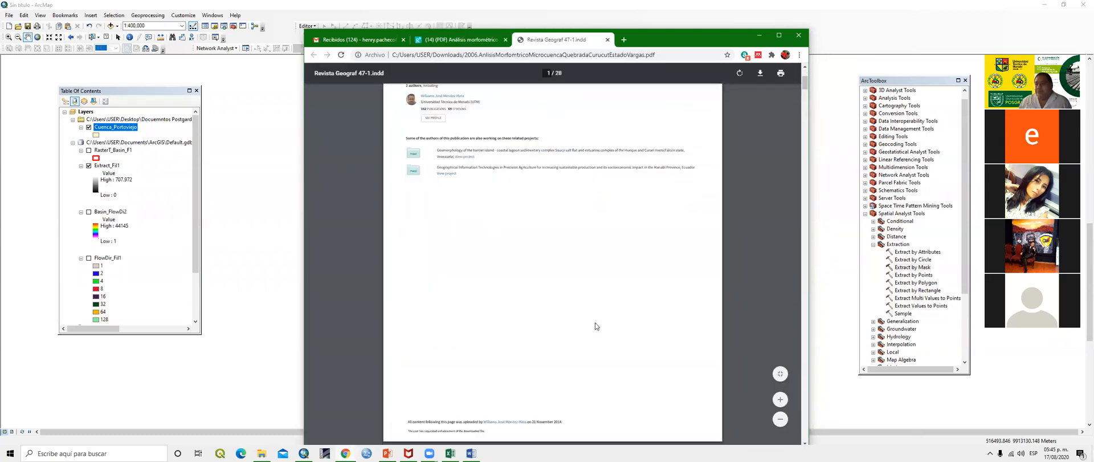
scroll(574, 266, down, 5)
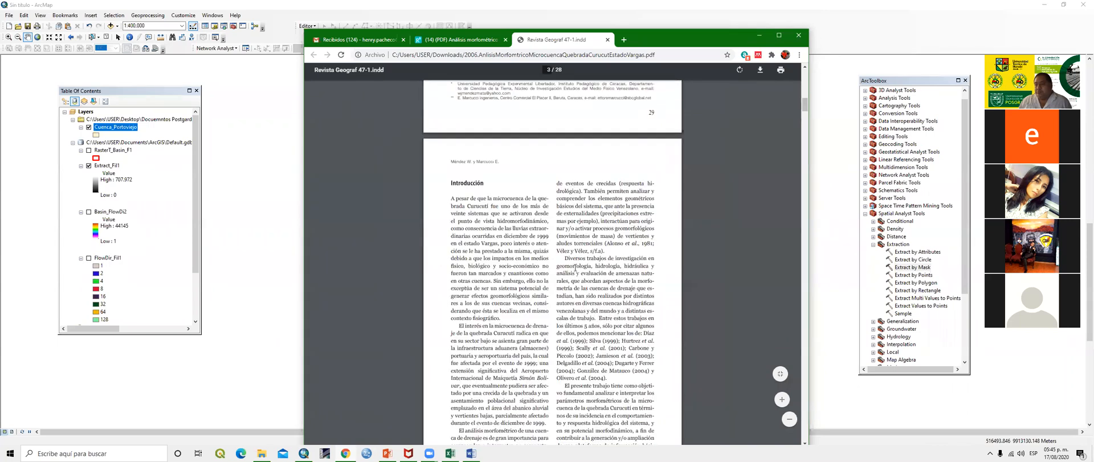
scroll(574, 268, down, 20)
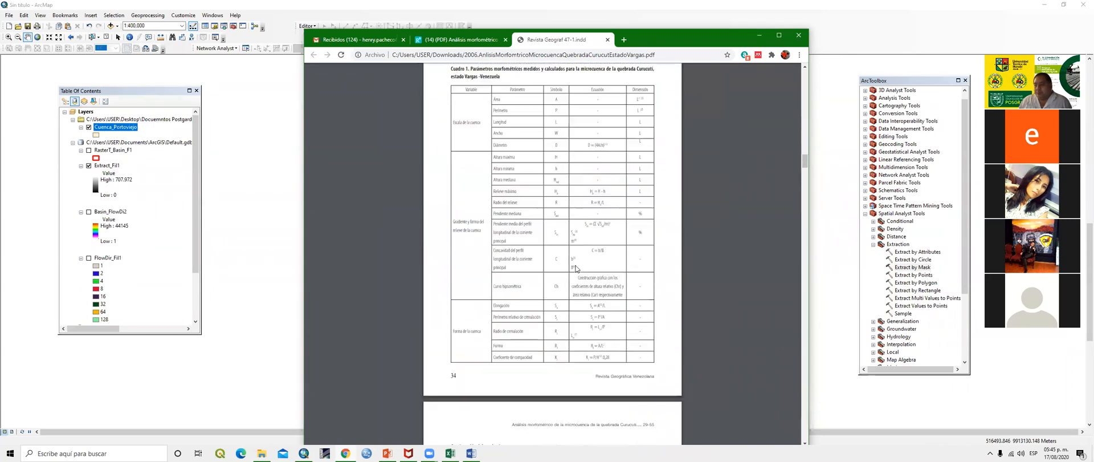
scroll(576, 268, down, 15)
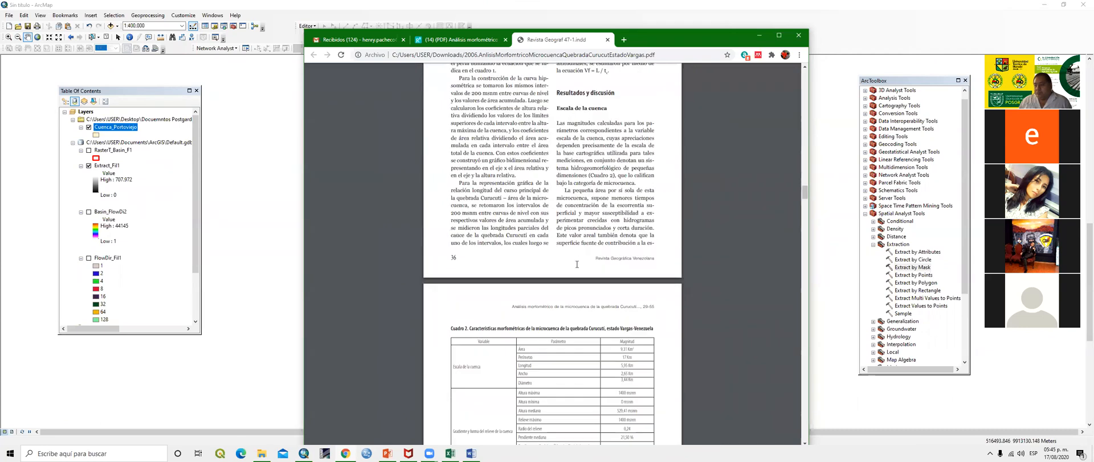
scroll(577, 264, down, 4)
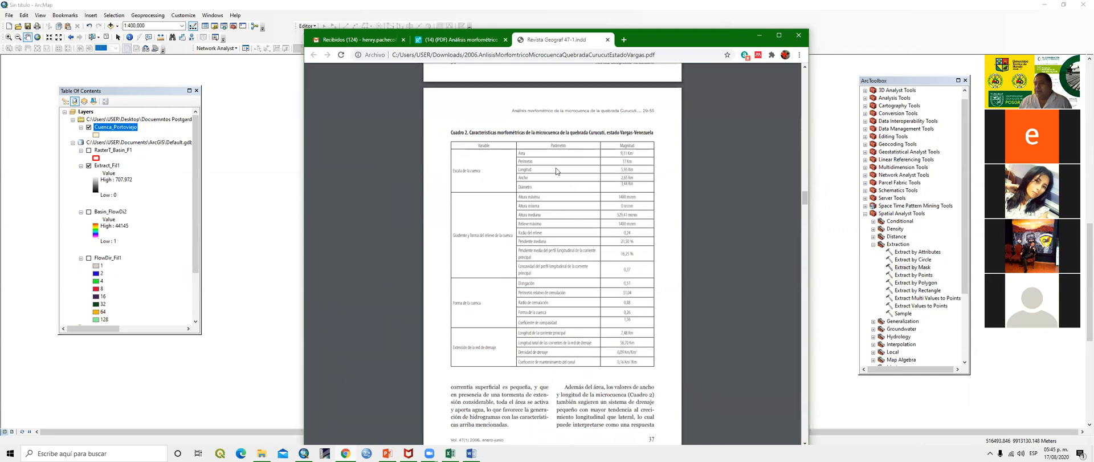
Examine the parameters in Cuadro 2, highlighting the basin-scale rows and the gradient and relief-form variable
double_click(525, 161)
drag(519, 170, 536, 187)
click(549, 192)
drag(454, 235, 513, 234)
click(466, 236)
drag(454, 236, 513, 233)
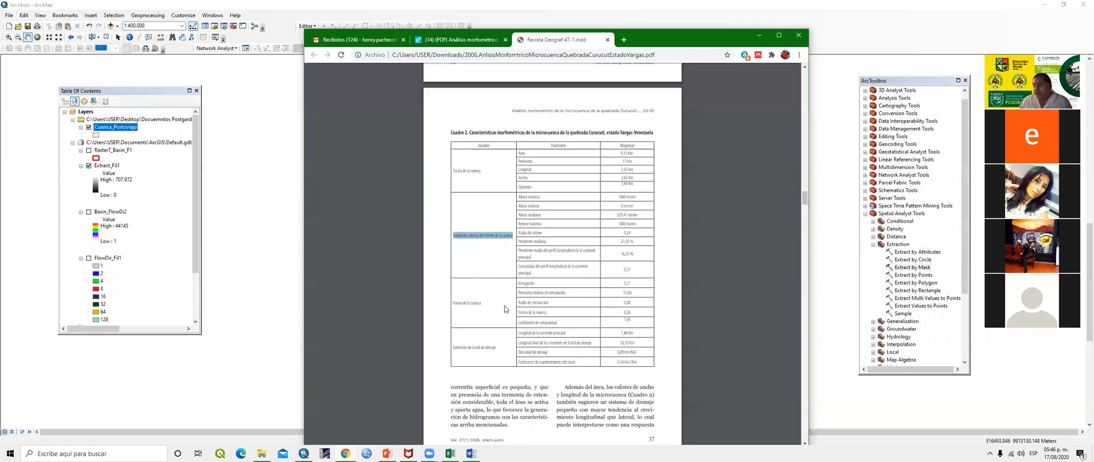
click(532, 185)
drag(532, 185, 517, 153)
click(486, 170)
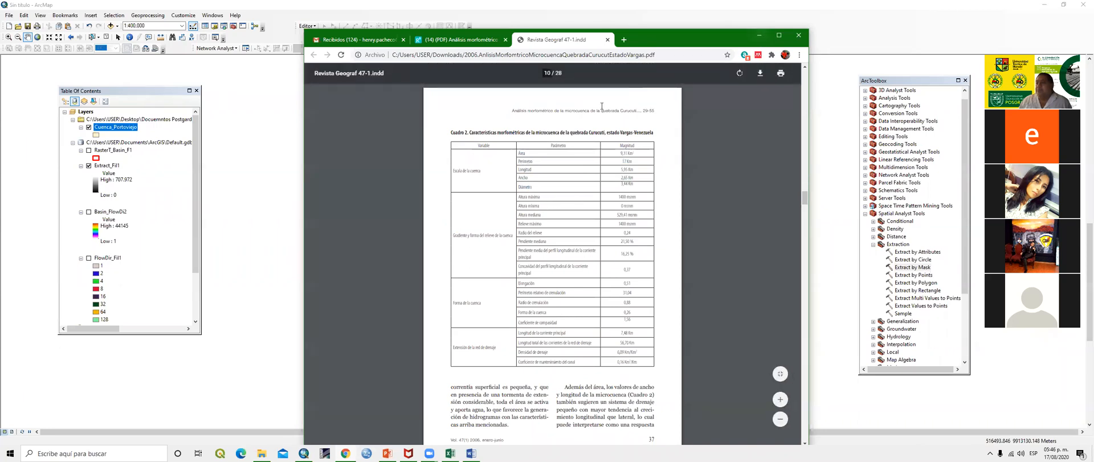
Return to ArcMap and measure the Portoviejo basin's length from its northwestern tip to its southern edge
click(759, 35)
drag(456, 210, 497, 205)
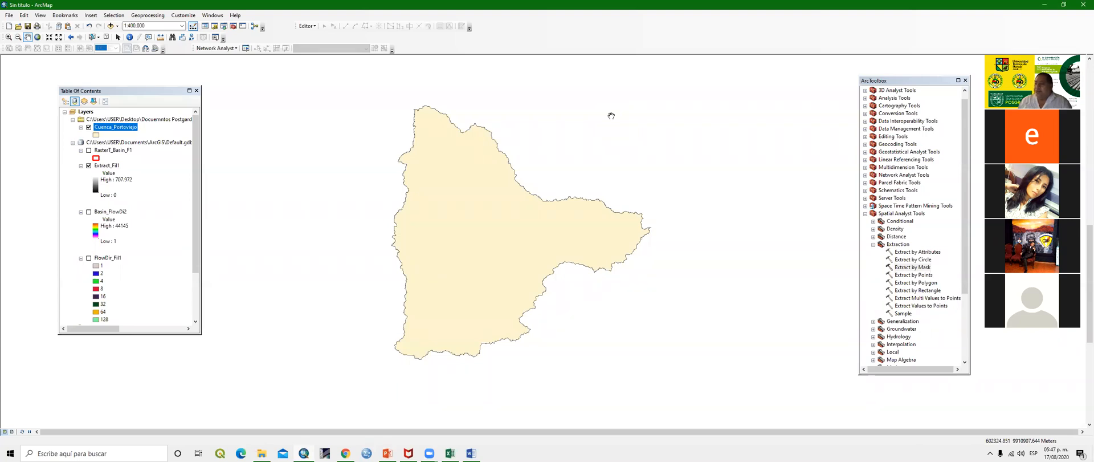
click(161, 37)
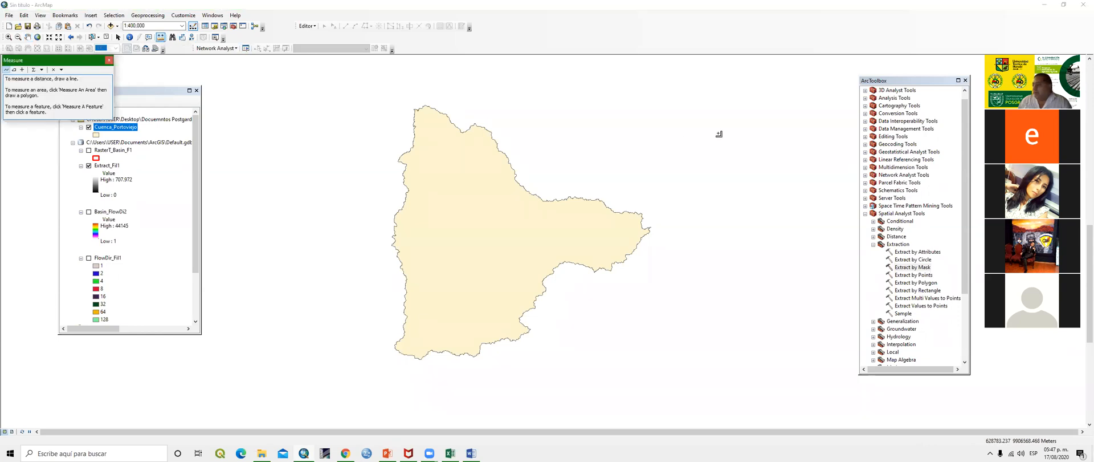
click(414, 109)
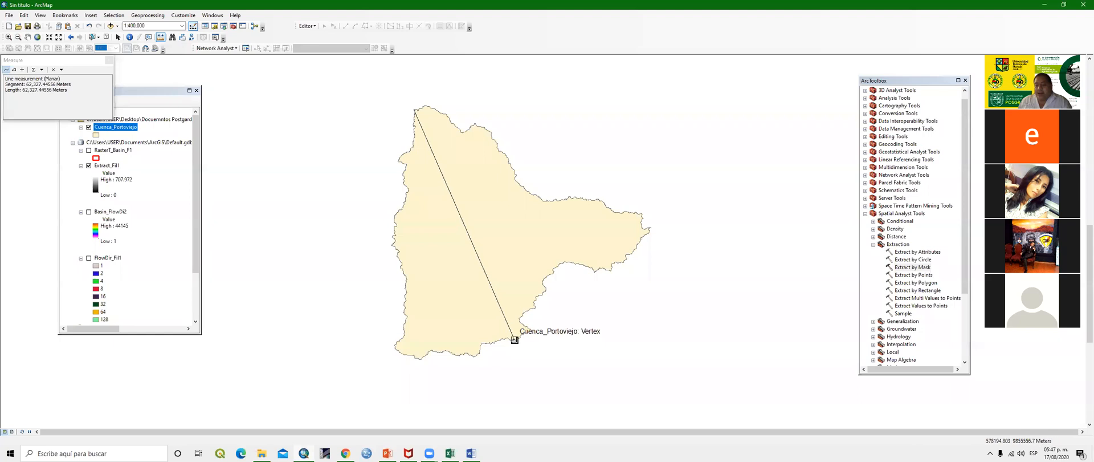
click(515, 340)
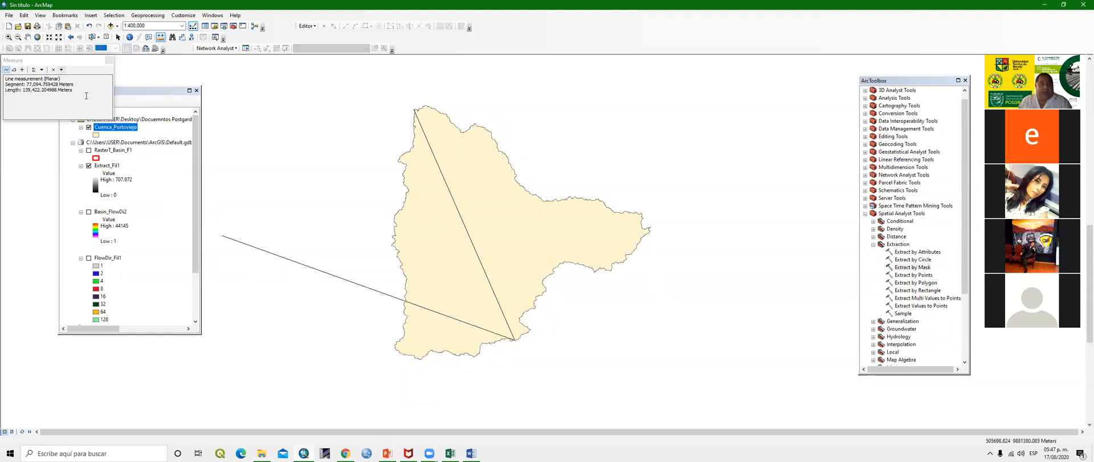
Set the Measure tool's distance units to kilometers and move its window closer to the basin
click(63, 76)
click(42, 69)
click(43, 69)
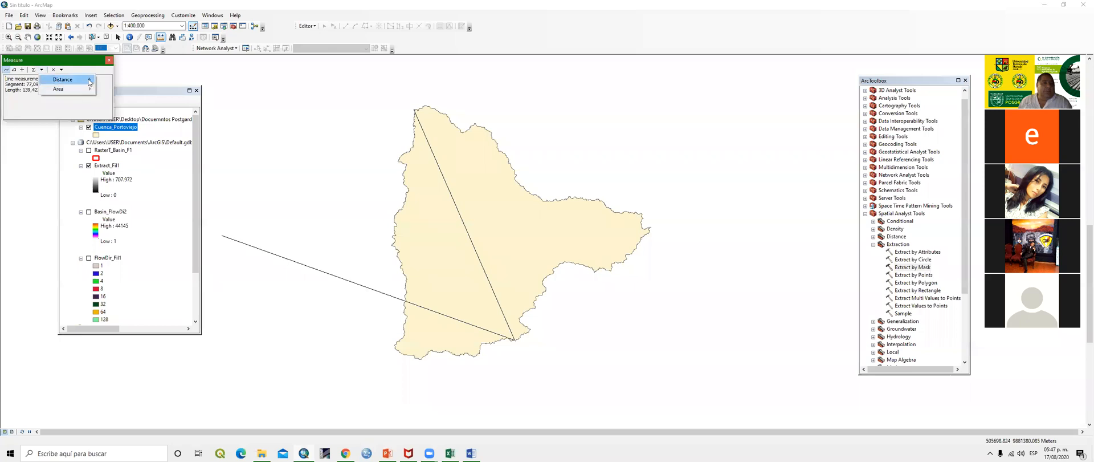
mouse_move(80, 79)
click(131, 81)
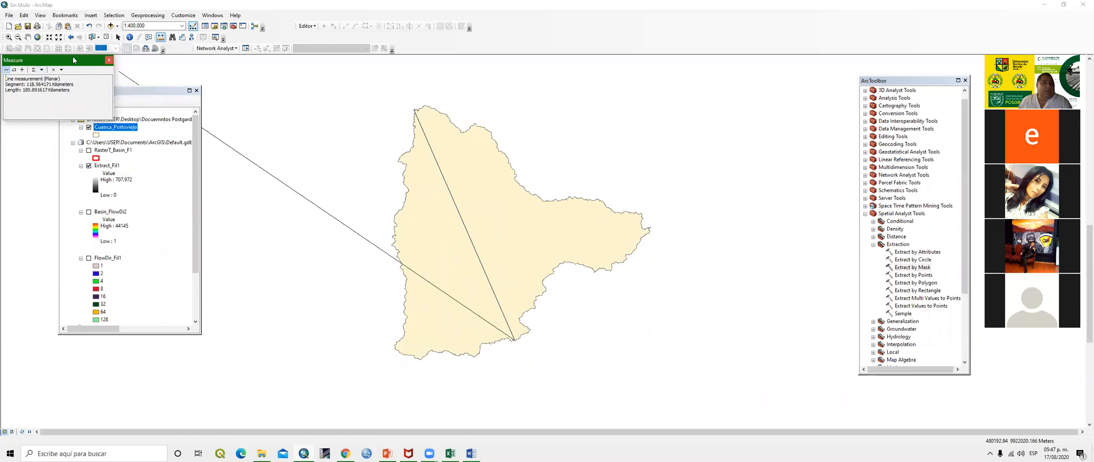
drag(73, 57, 310, 74)
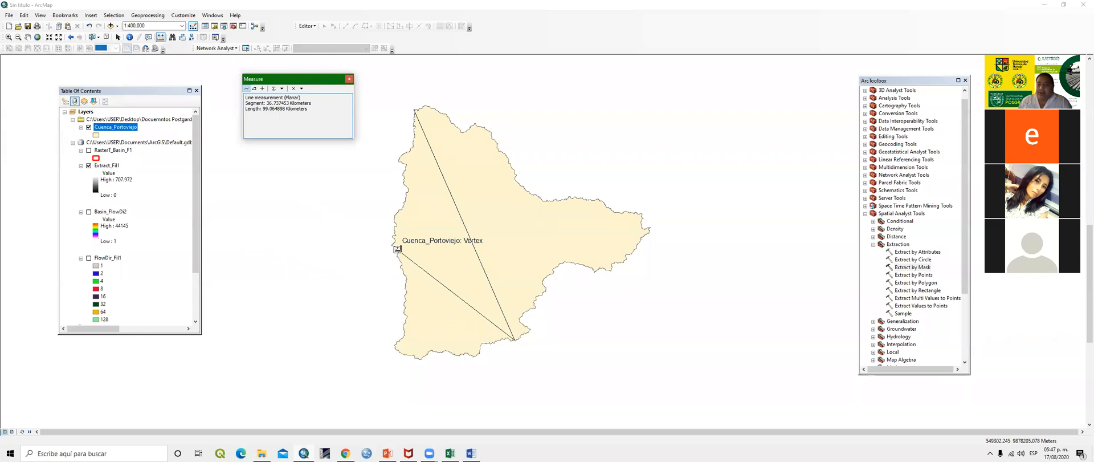
Extend the measuring line across the basin's width, from its western edge to the notch on its eastern side, and finish it
double_click(398, 249)
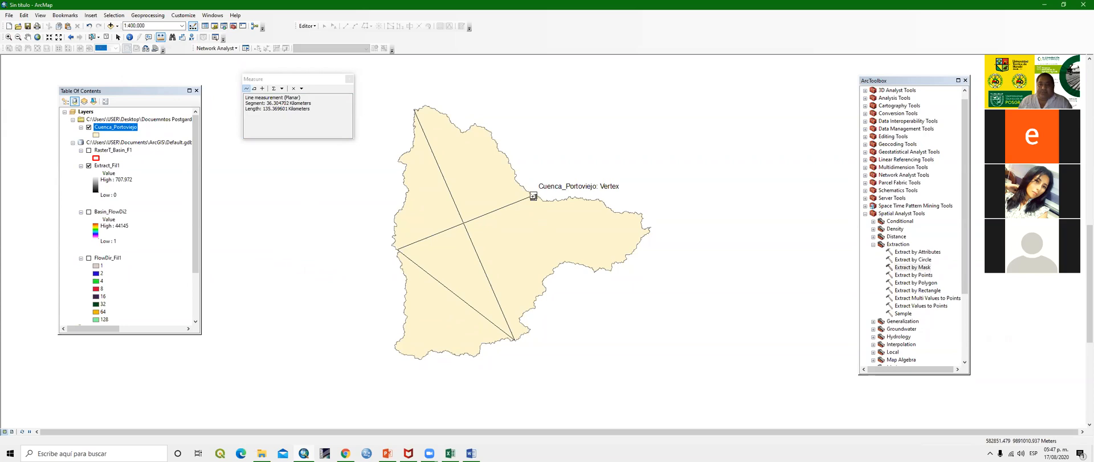
click(534, 196)
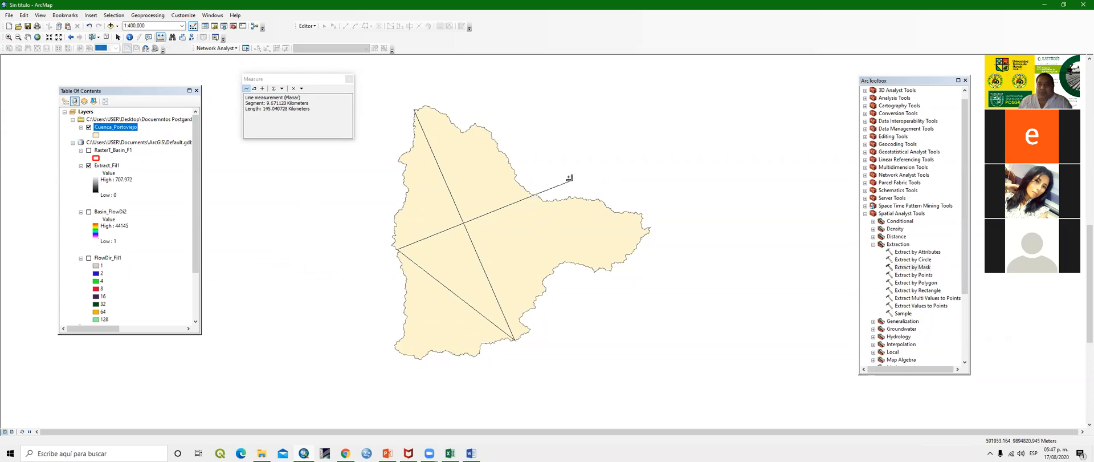
double_click(536, 194)
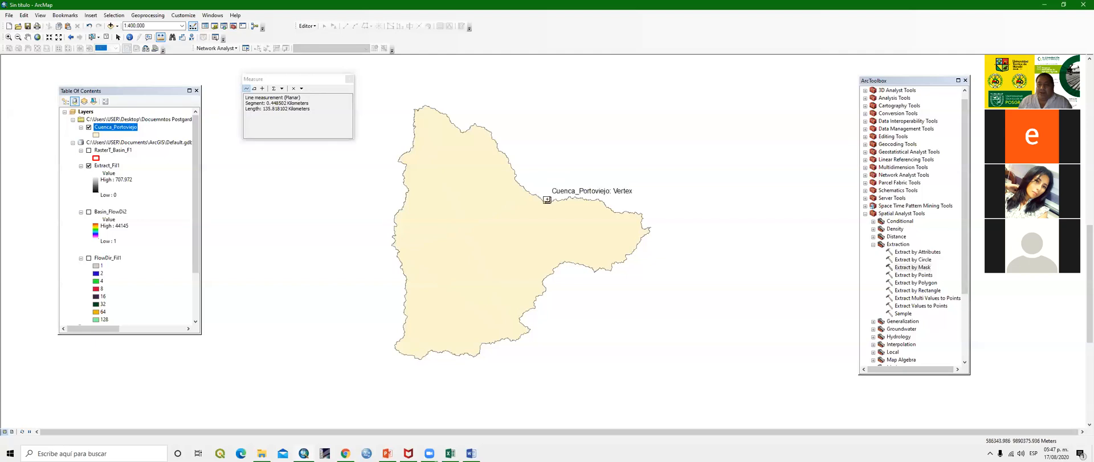
Measure the basin's length and its width as two separate lines between opposite boundary vertices
click(417, 110)
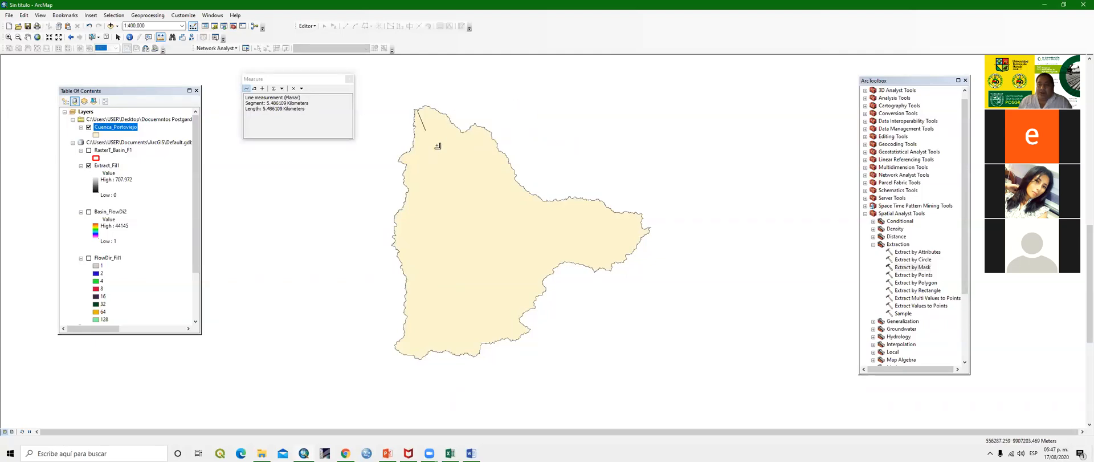
double_click(512, 338)
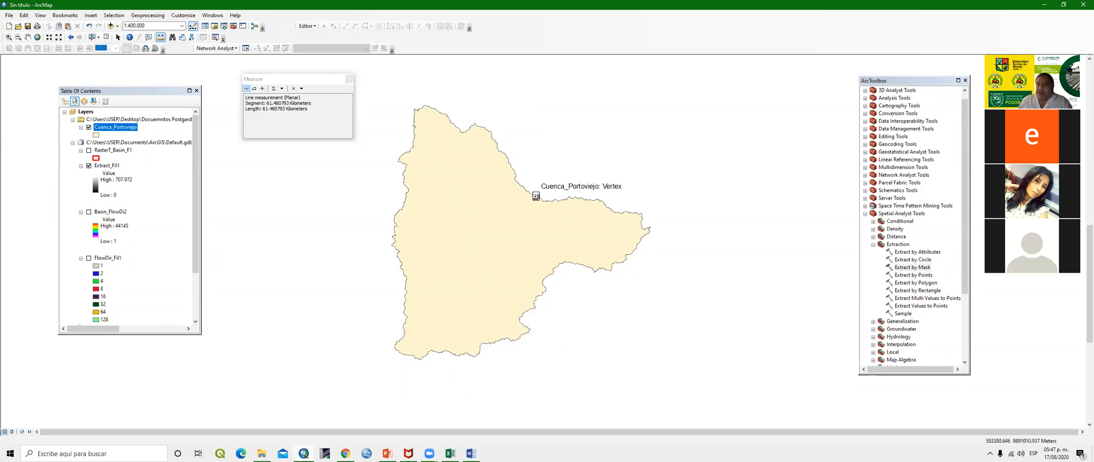
click(536, 196)
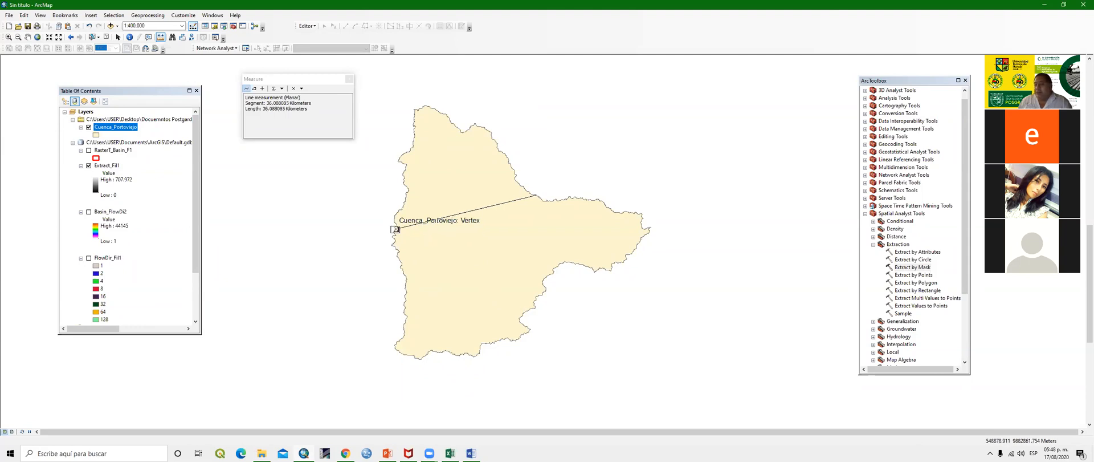
double_click(396, 229)
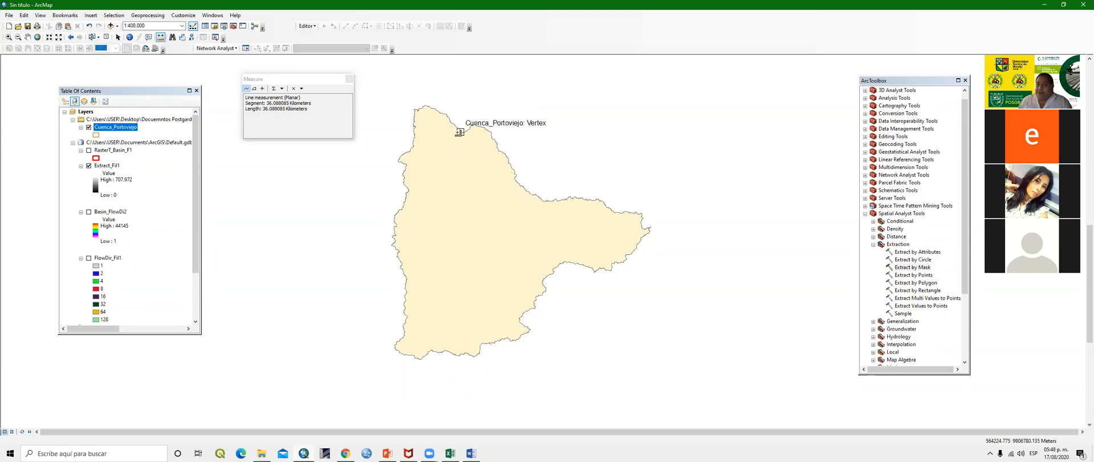
Measure the basin again with one continuous line running down its length, over to the western edge and across its width
click(415, 111)
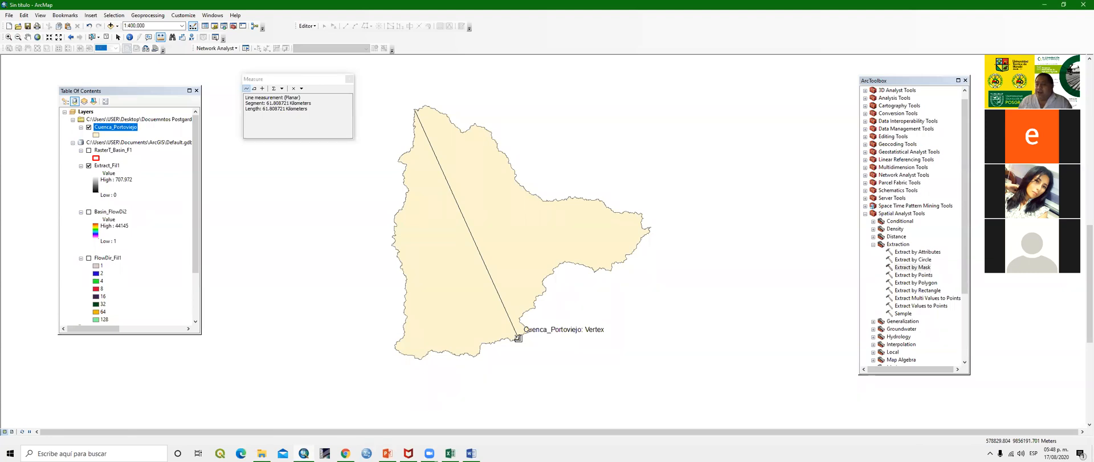
click(518, 338)
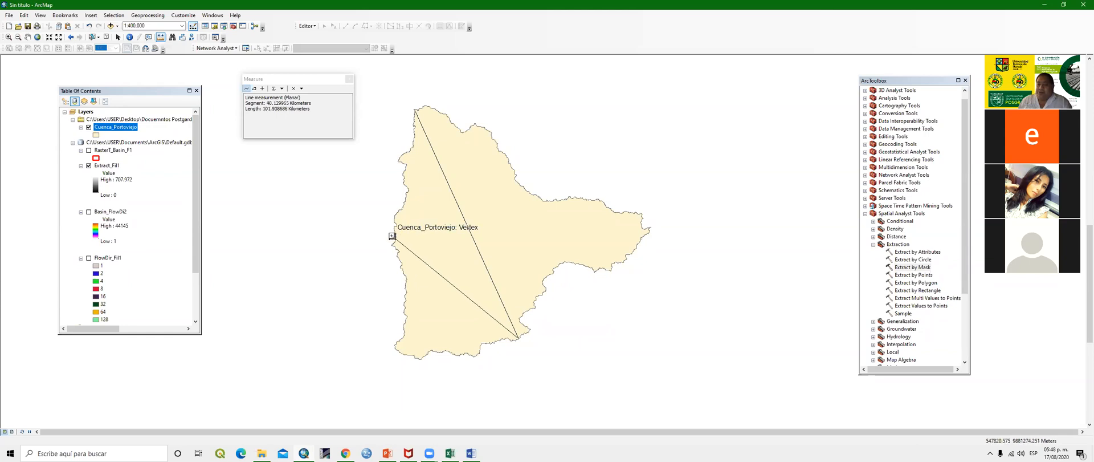
click(393, 235)
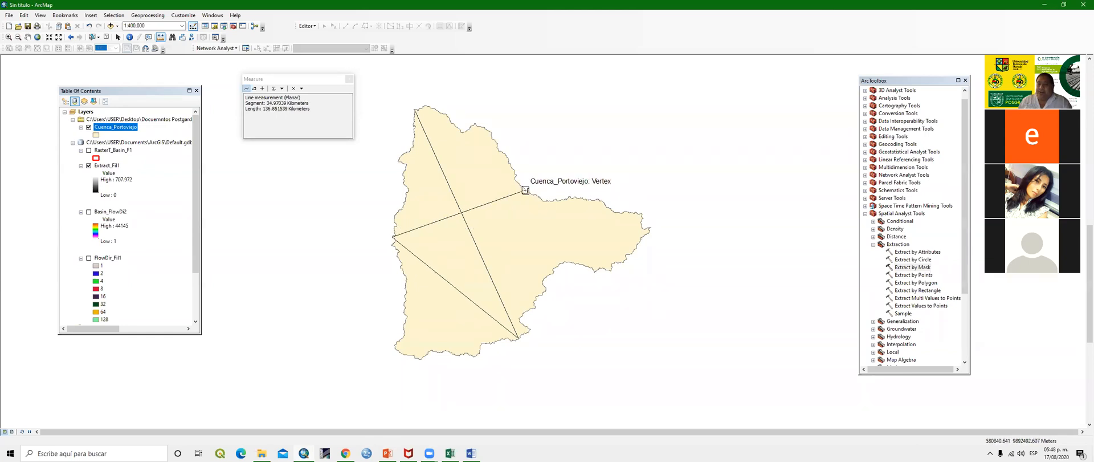
click(525, 189)
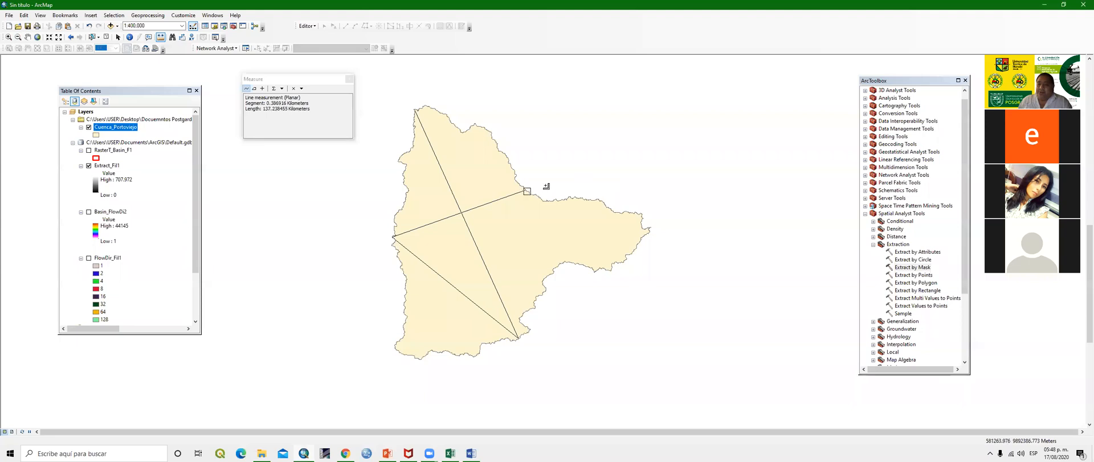
click(544, 174)
click(525, 190)
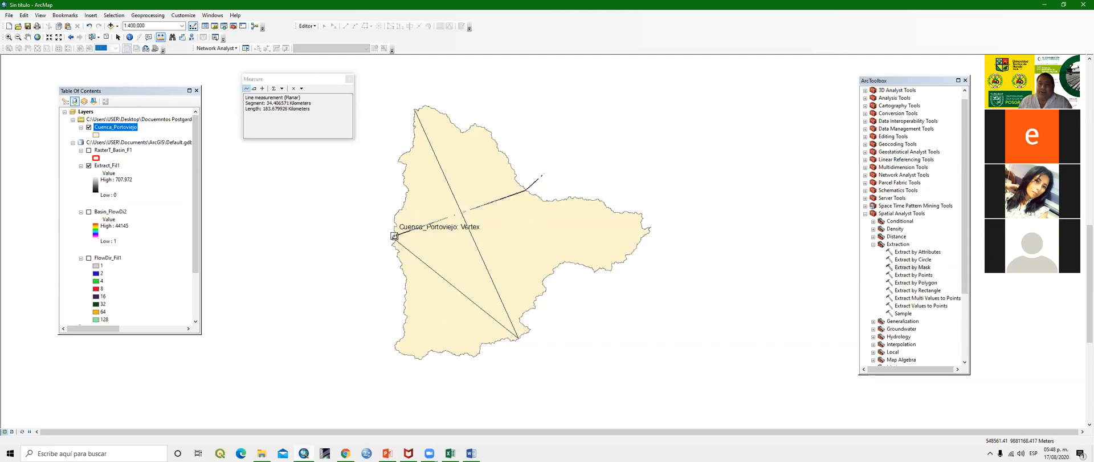
double_click(394, 235)
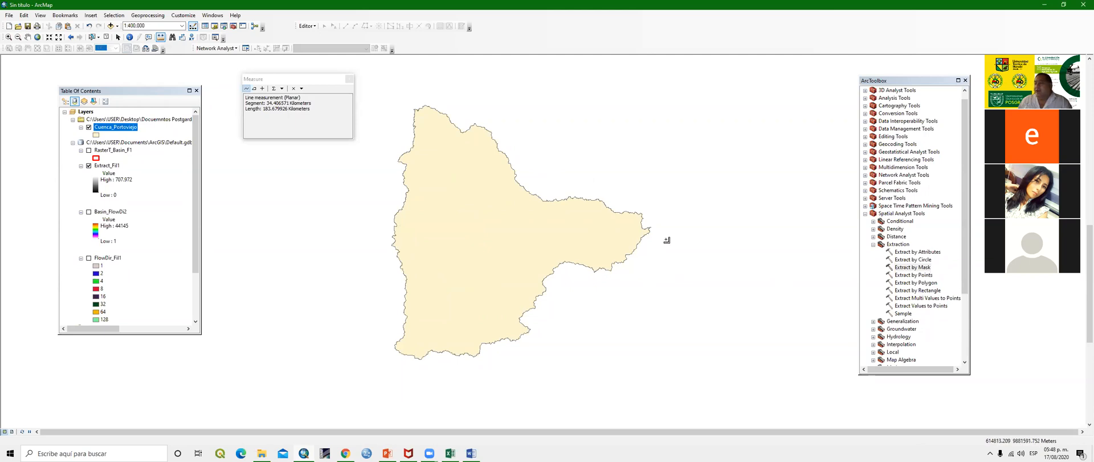
Measure a path from the northwestern tip to the southern edge, eastern notch and western edge, then close the Measure window
click(418, 111)
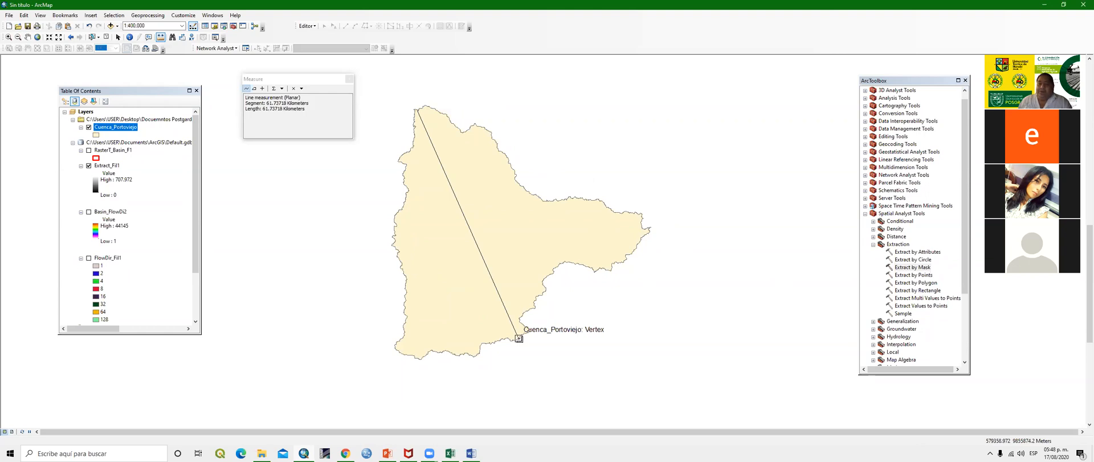
click(519, 338)
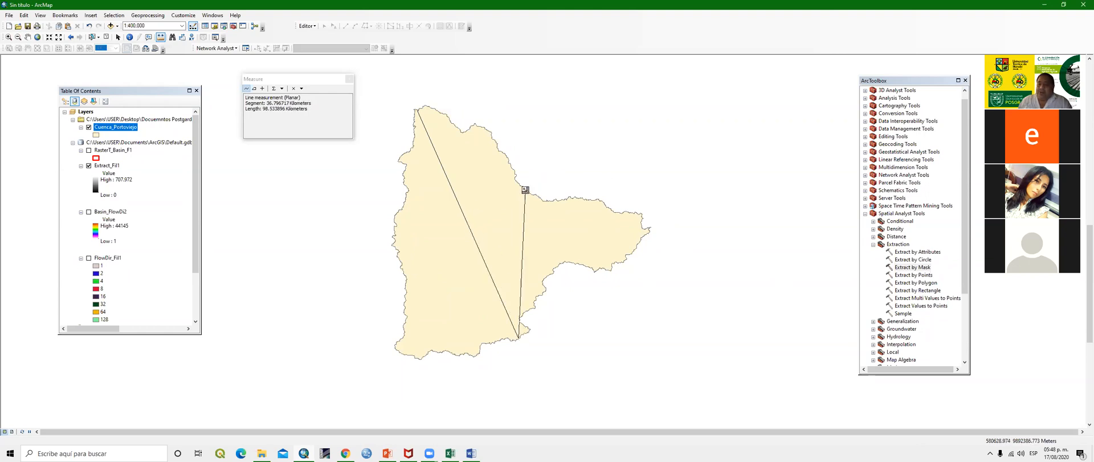
click(523, 186)
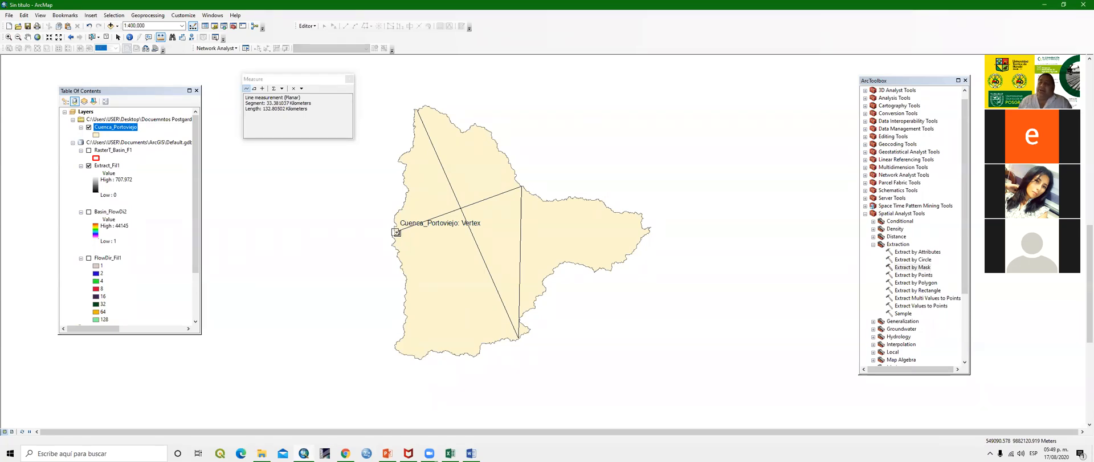
double_click(396, 232)
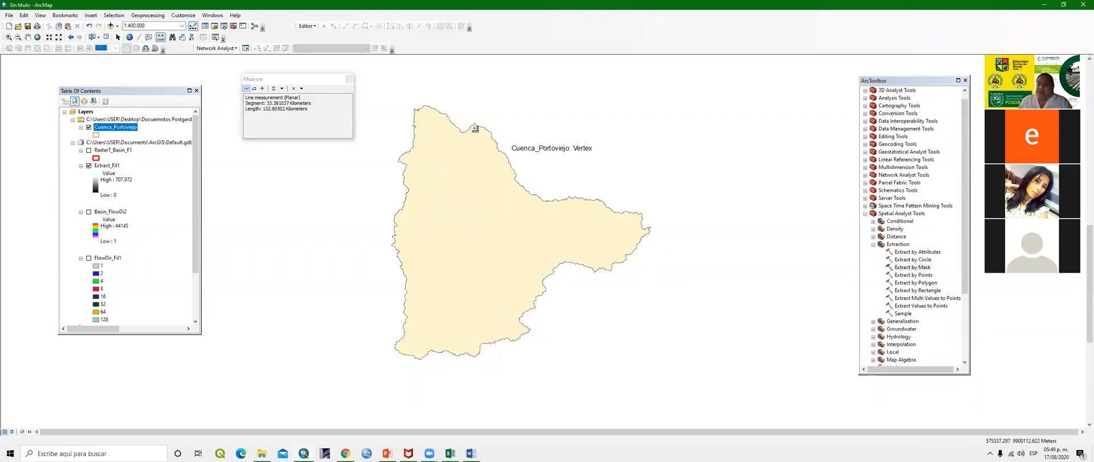
click(349, 79)
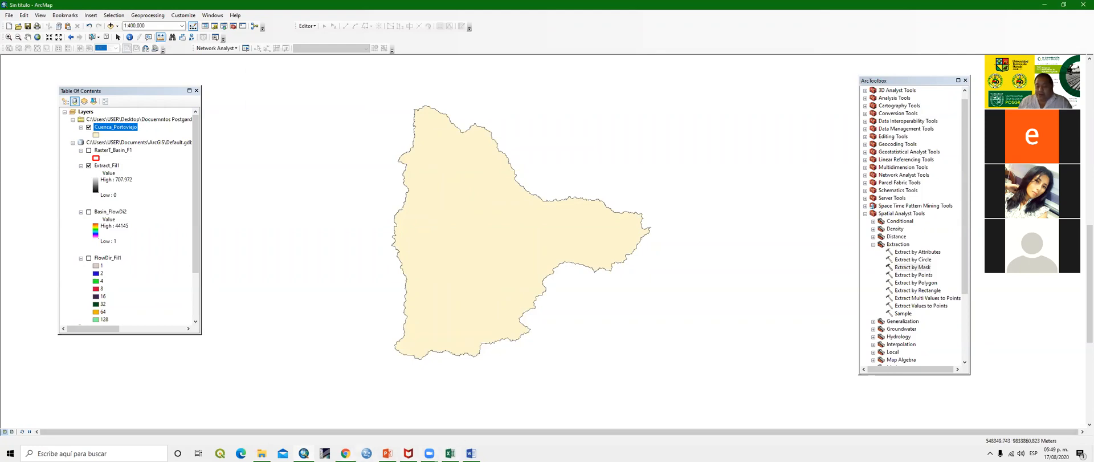
click(408, 453)
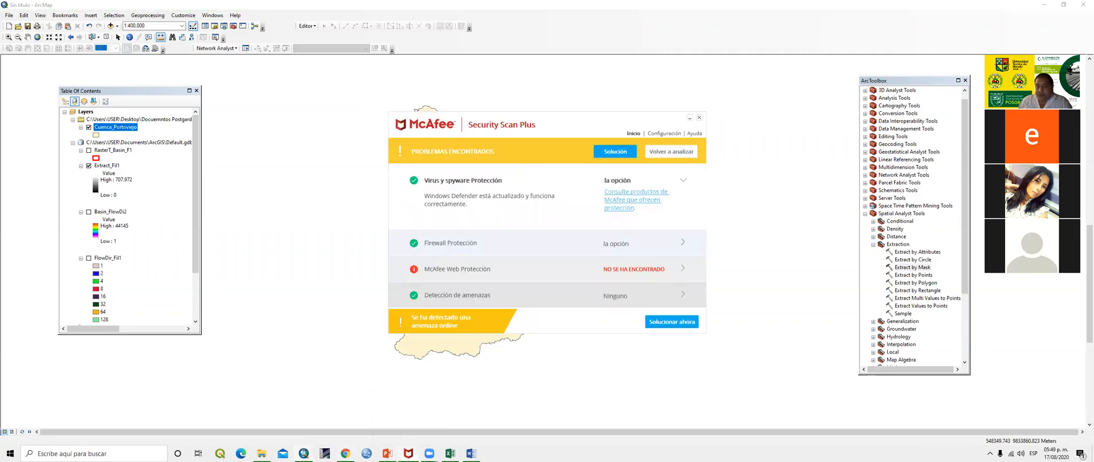
click(408, 453)
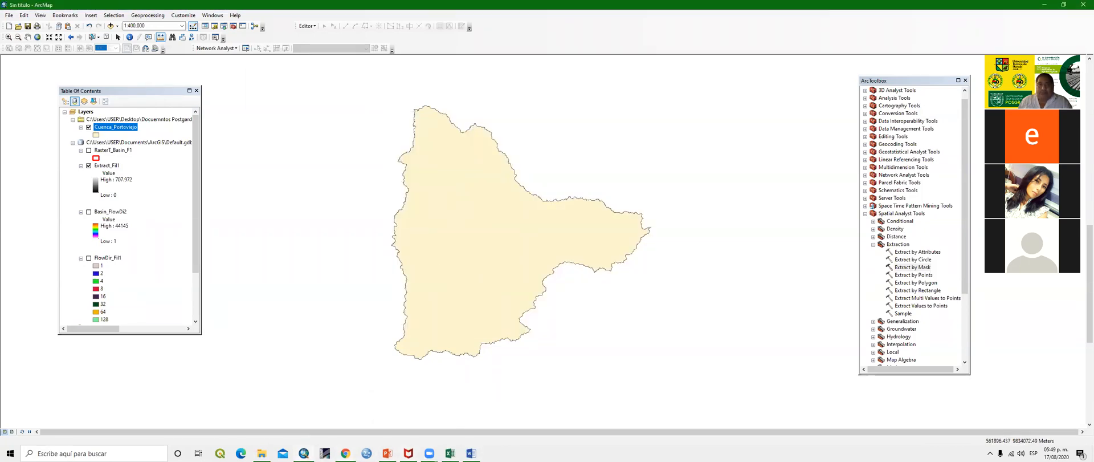
Switch to the reference article in Chrome and enlarge Cuadro 1, the table of measured and calculated morphometric parameters
click(410, 453)
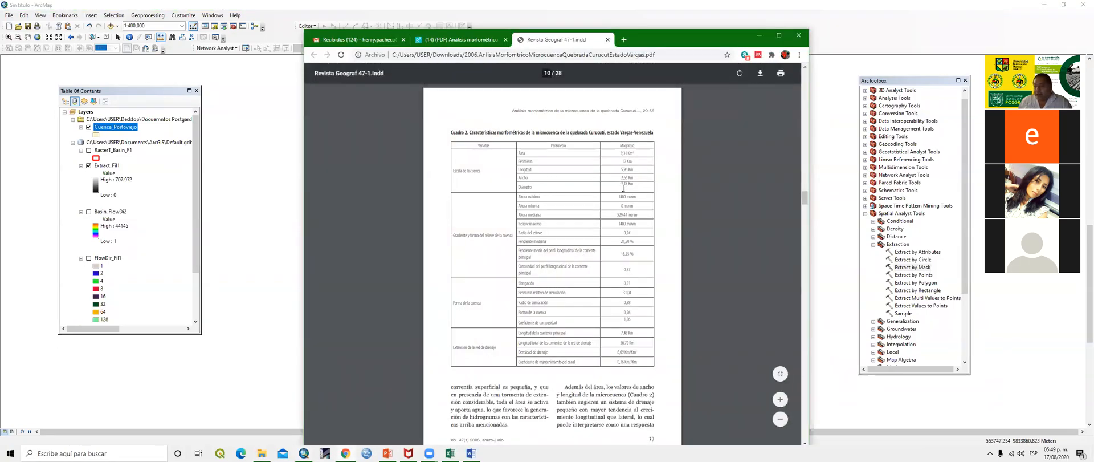
scroll(631, 187, up, 15)
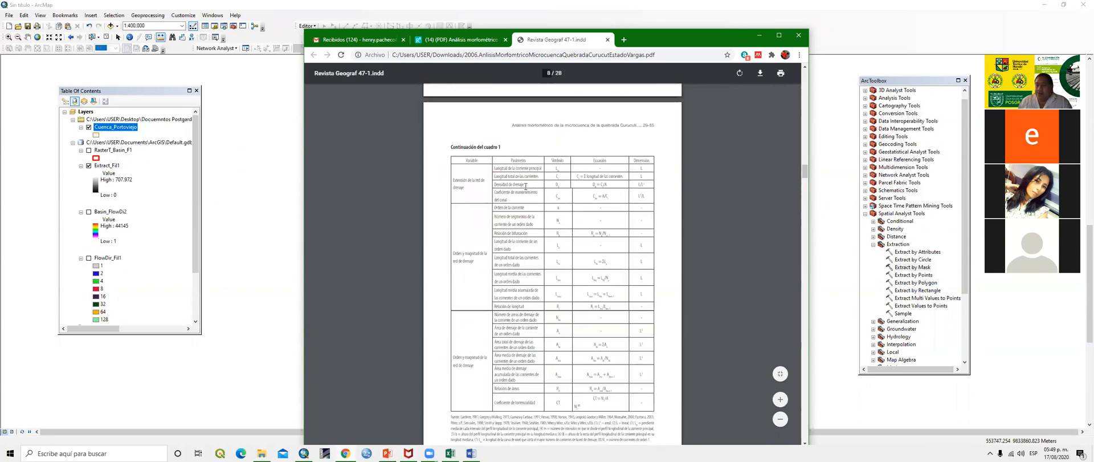
scroll(530, 184, up, 5)
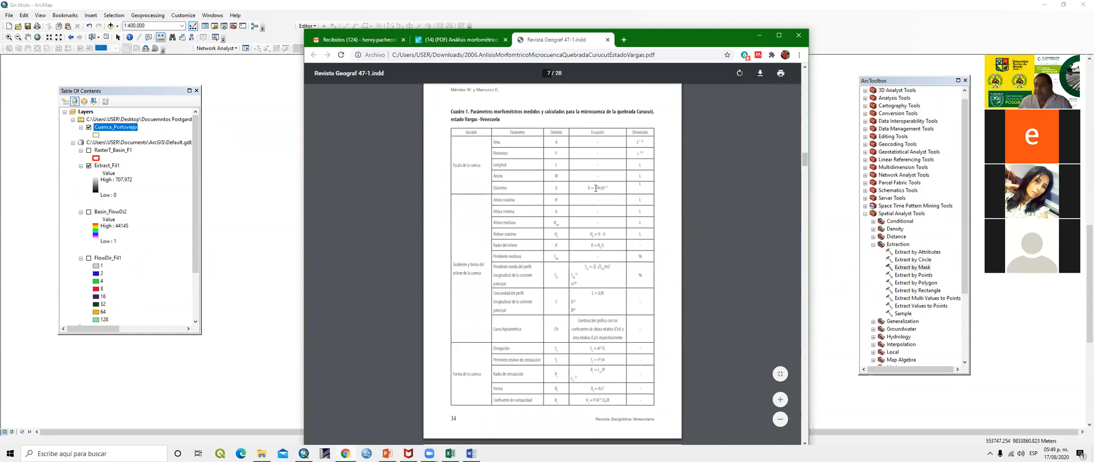
click(780, 399)
click(780, 399)
click(780, 399)
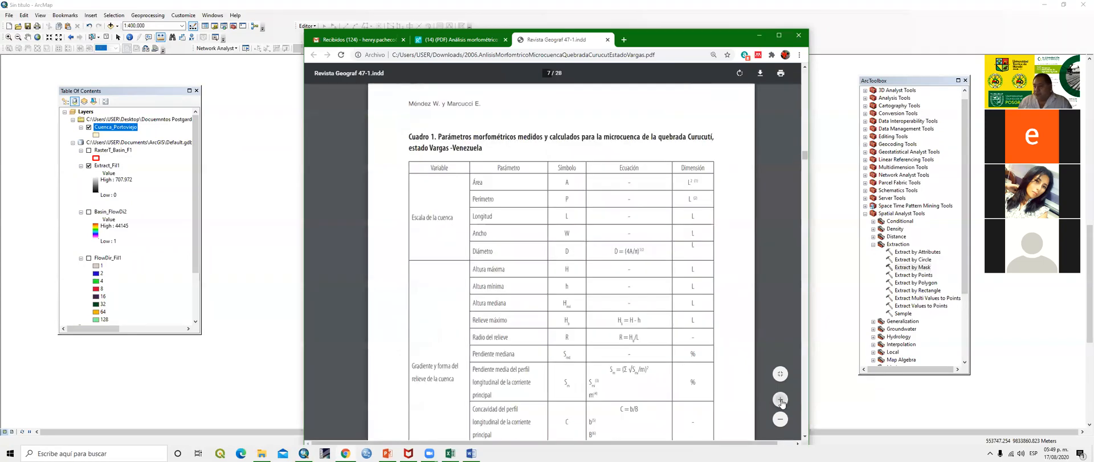
click(780, 399)
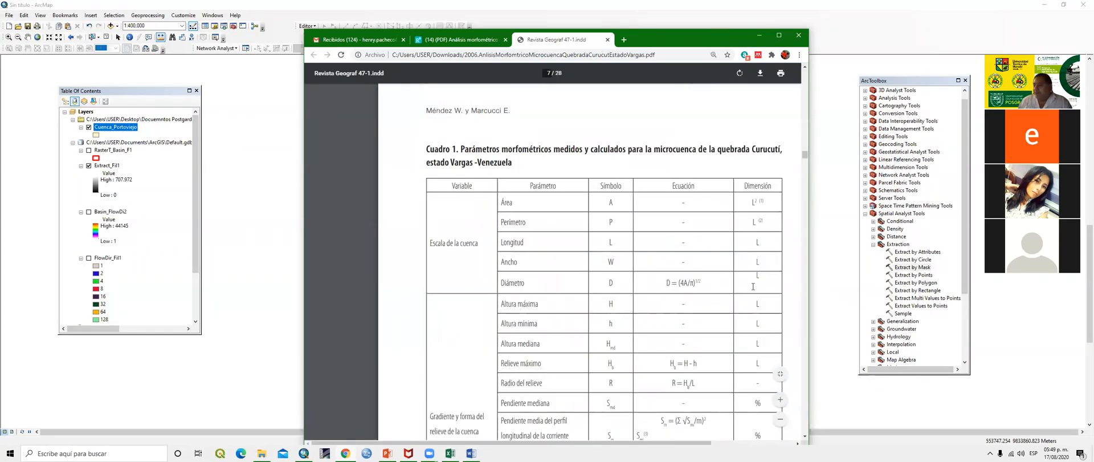
Examine the equation for the basin's diameter in Cuadro 1, highlighting it in the Diámetro row
click(805, 437)
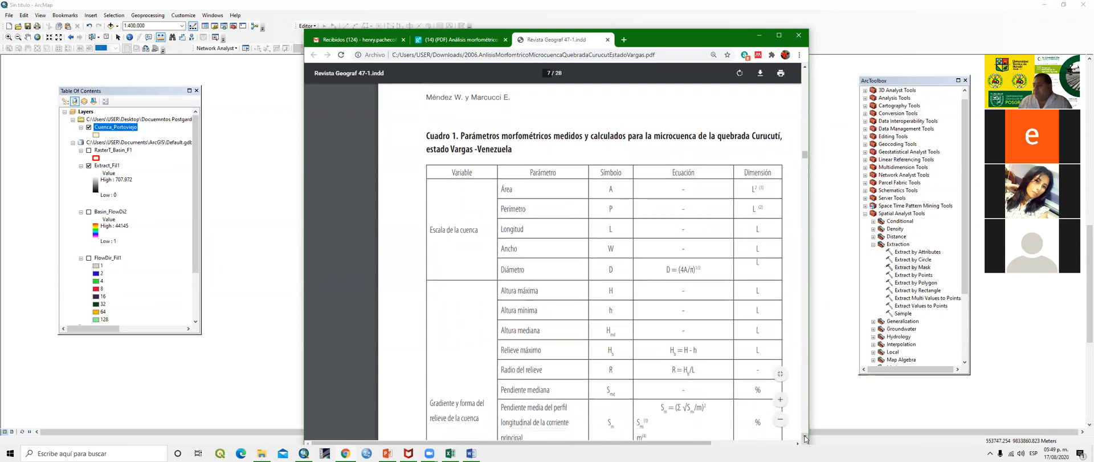
click(805, 437)
drag(662, 249, 719, 256)
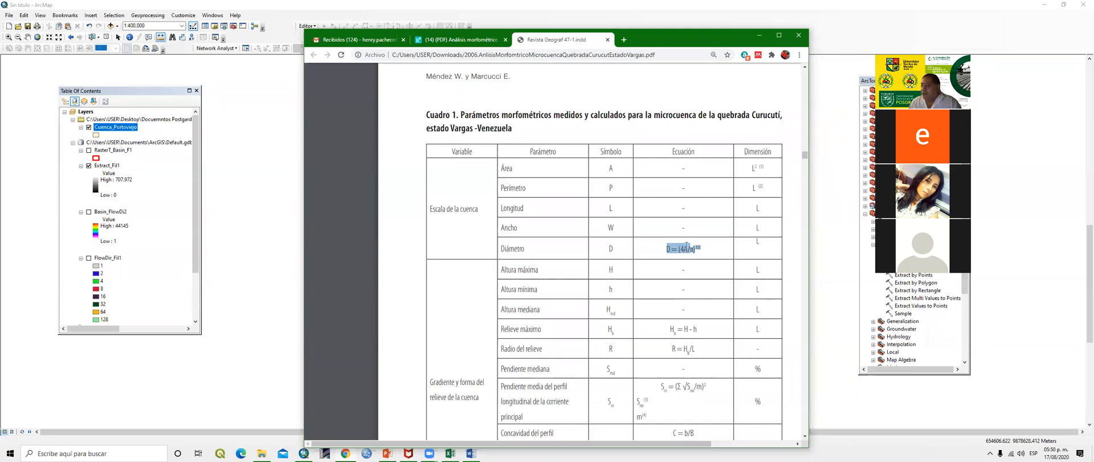
click(705, 247)
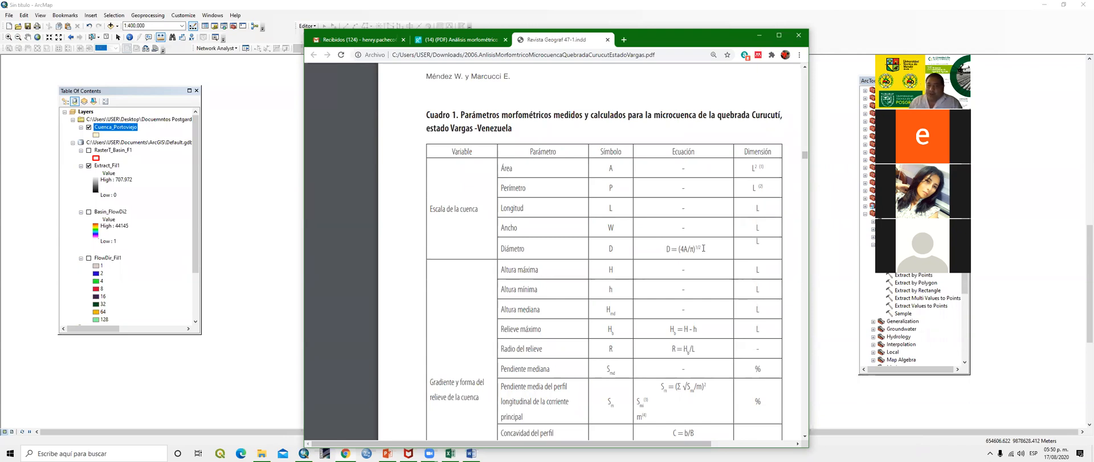
Switch back to ArcMap, open the Cuenca_Portoviejo attribute table and highlight its AreaKm2 column
right_click(117, 128)
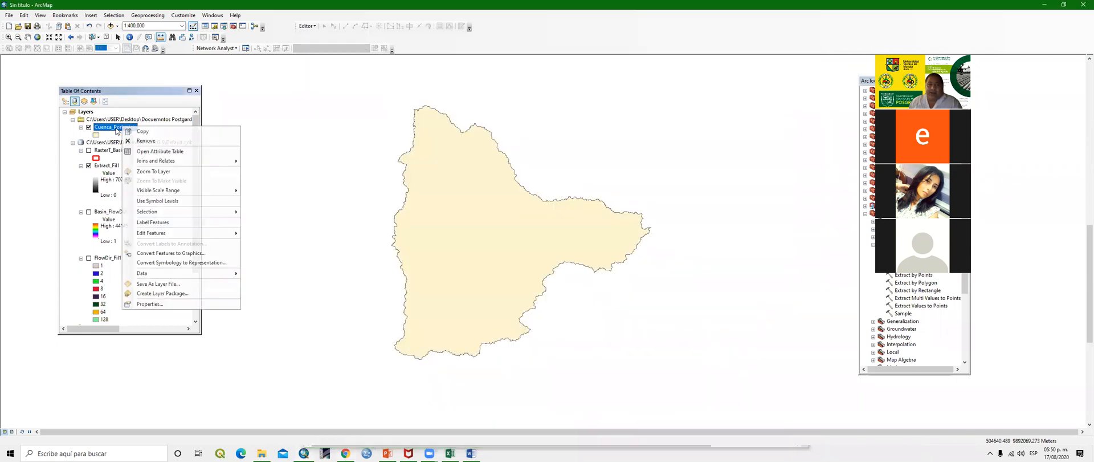
click(157, 151)
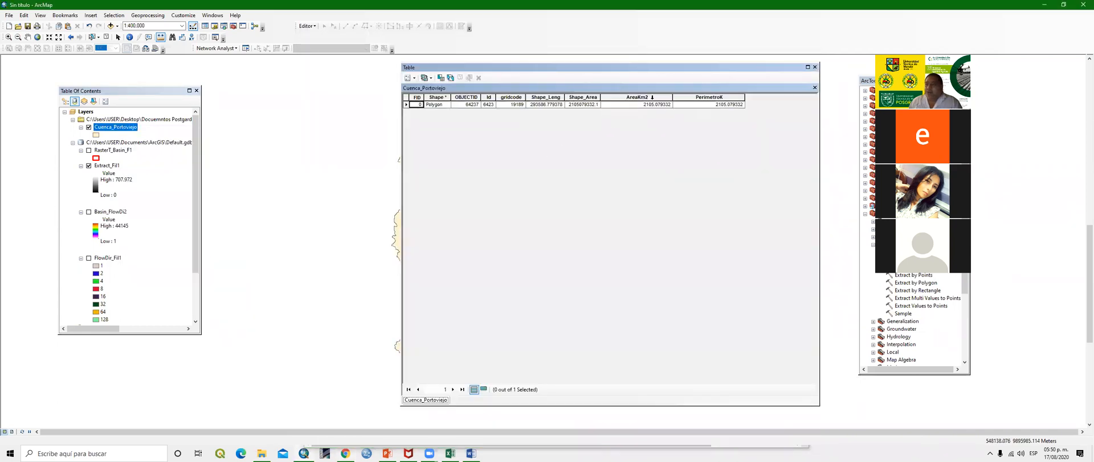
click(652, 97)
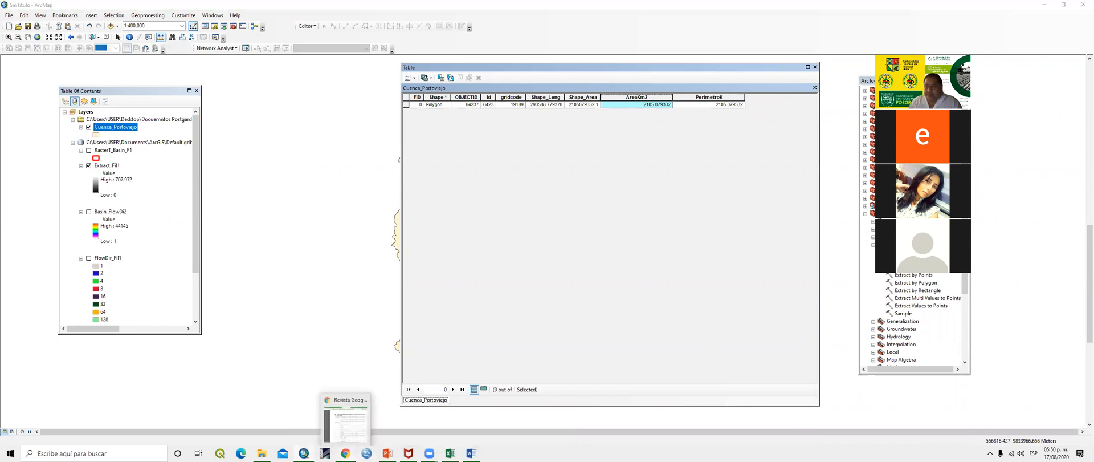
Return to the article in Chrome and review the Cuadro 1 equations for diameter, relief, slope, profile concavity and basin shape
click(346, 453)
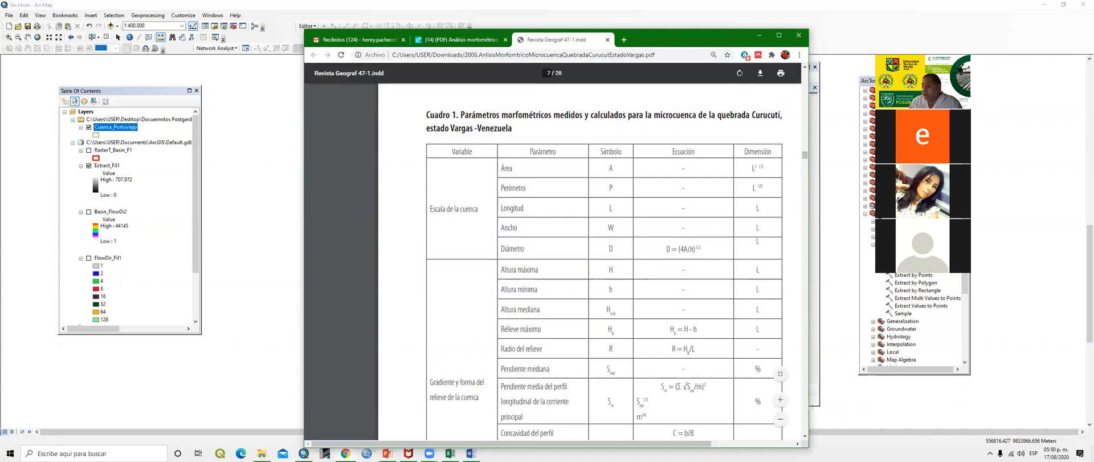
click(806, 437)
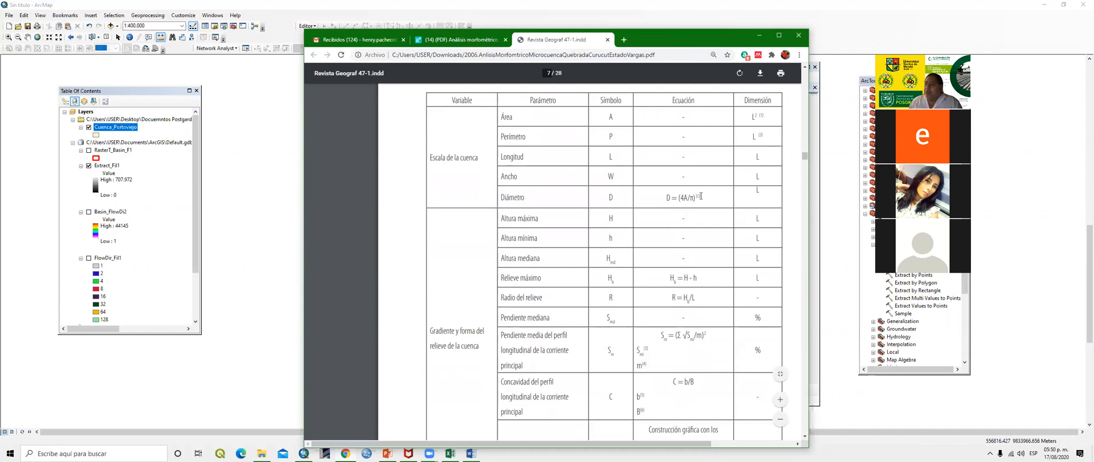
drag(706, 195, 649, 195)
drag(698, 277, 662, 296)
drag(704, 333, 654, 334)
drag(704, 381, 671, 380)
scroll(724, 393, down, 3)
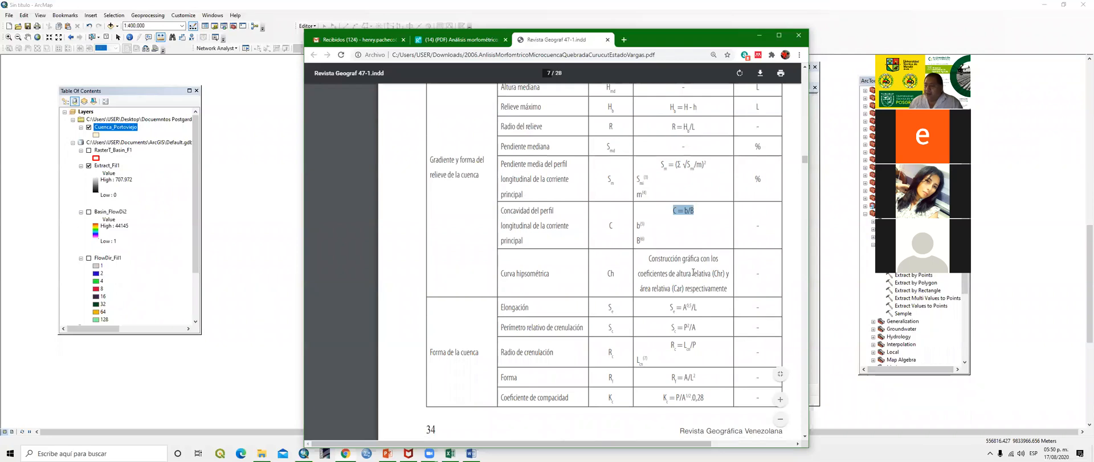
Highlight the Altura máxima, Altura mínima and Altura mediana parameters in Cuadro 1 one after another
scroll(690, 277, up, 2)
scroll(684, 280, up, 1)
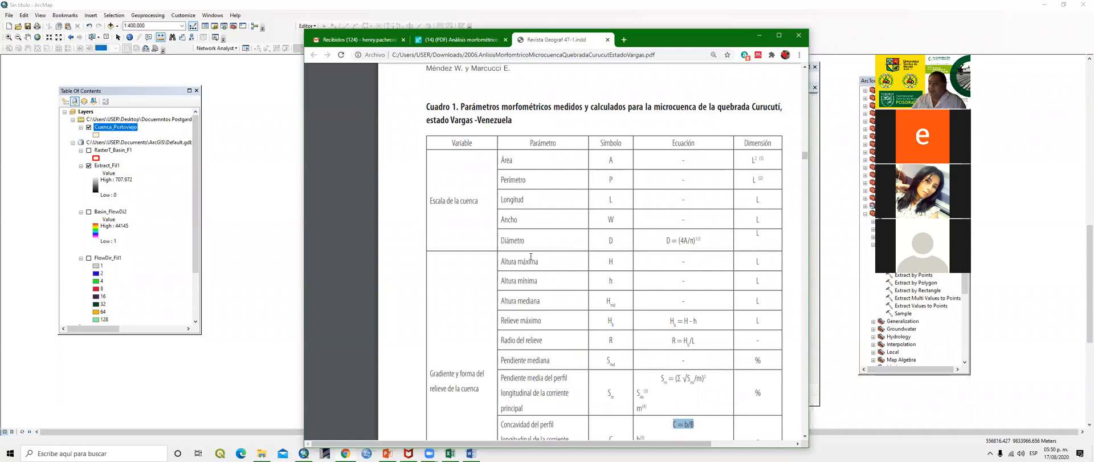
drag(500, 261, 537, 262)
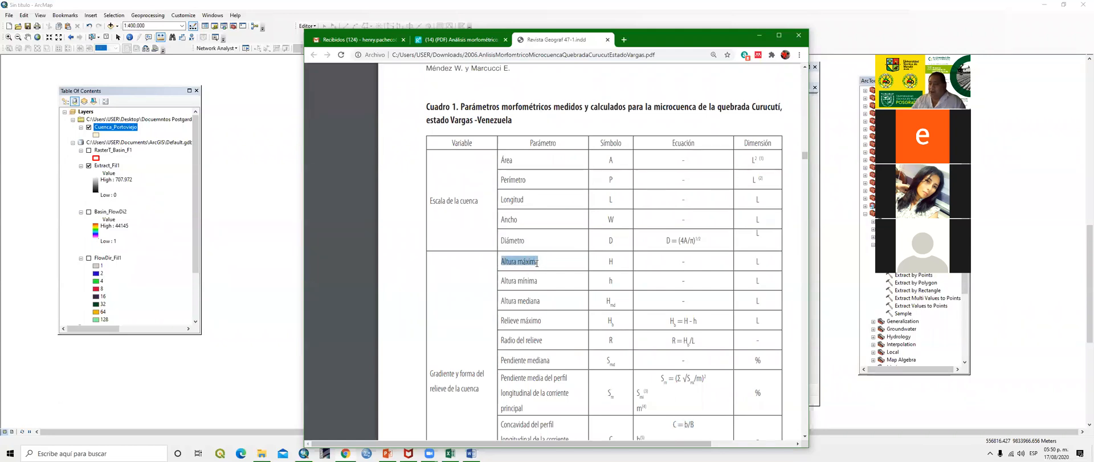
drag(530, 282, 538, 281)
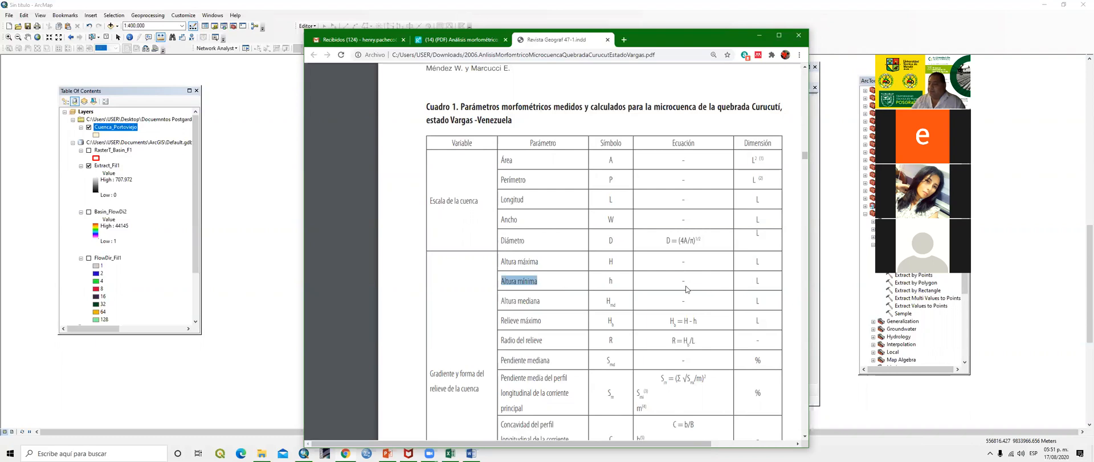
drag(501, 303, 546, 302)
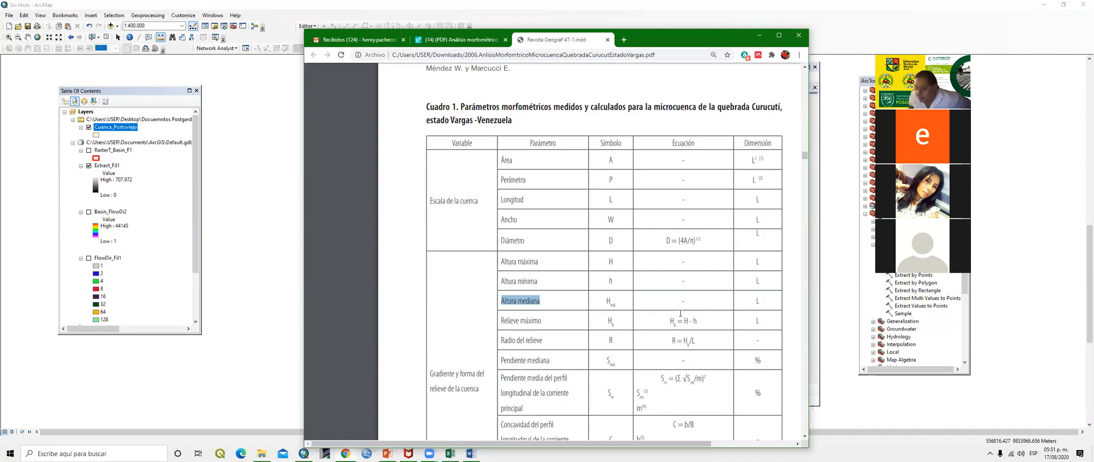
Move the article window off the attribute table, then close the Cuenca_Portoviejo table in ArcMap
mouse_move(762, 69)
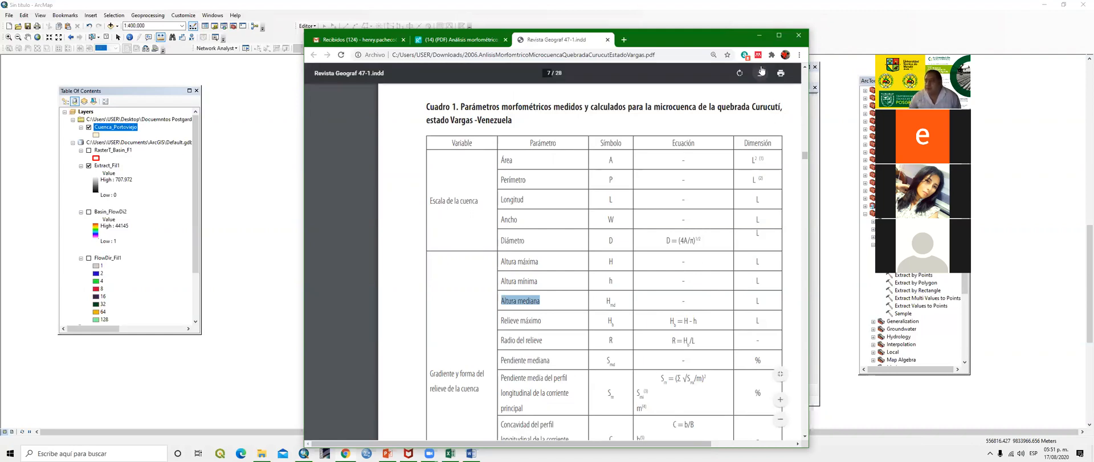
drag(750, 33, 829, 121)
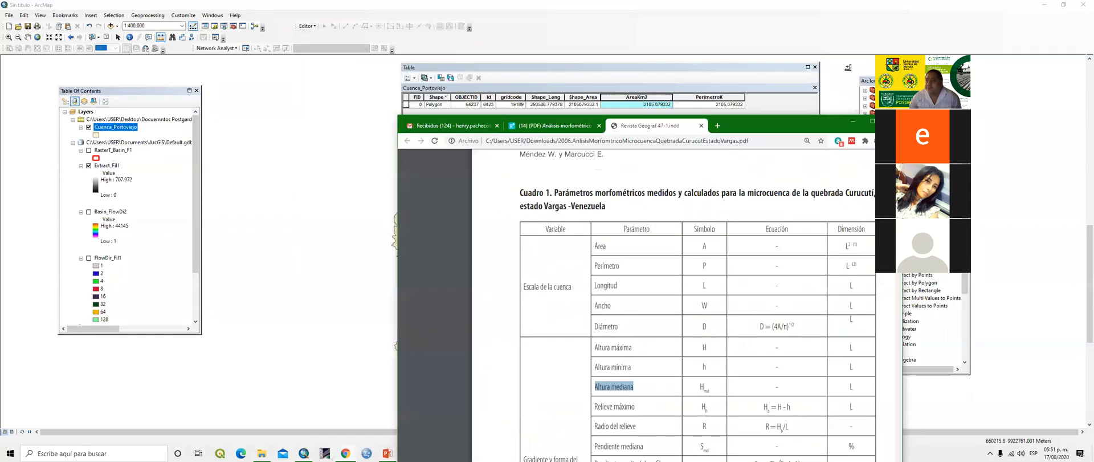
click(816, 68)
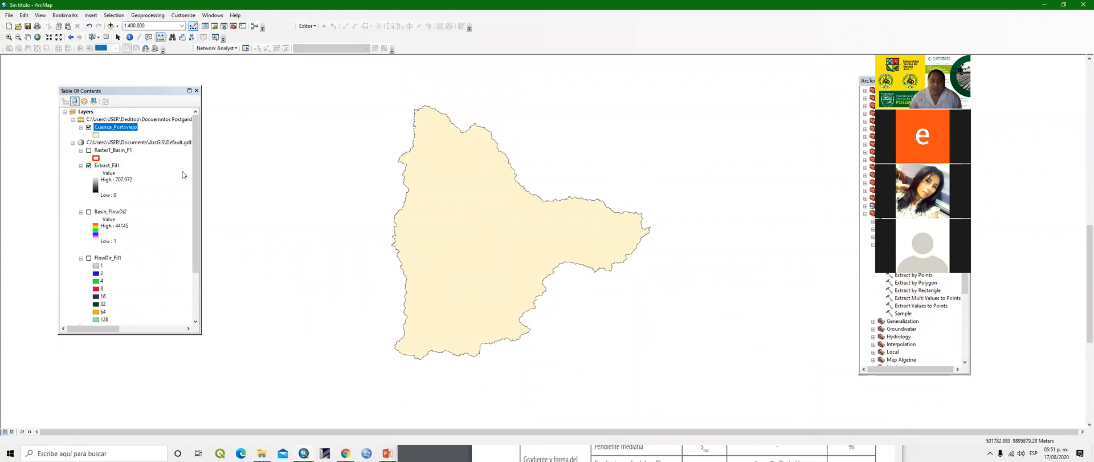
Hide the Cuenca_Portoviejo layer and check the high and low elevation values in the Extract_Fil1 raster's legend
click(89, 127)
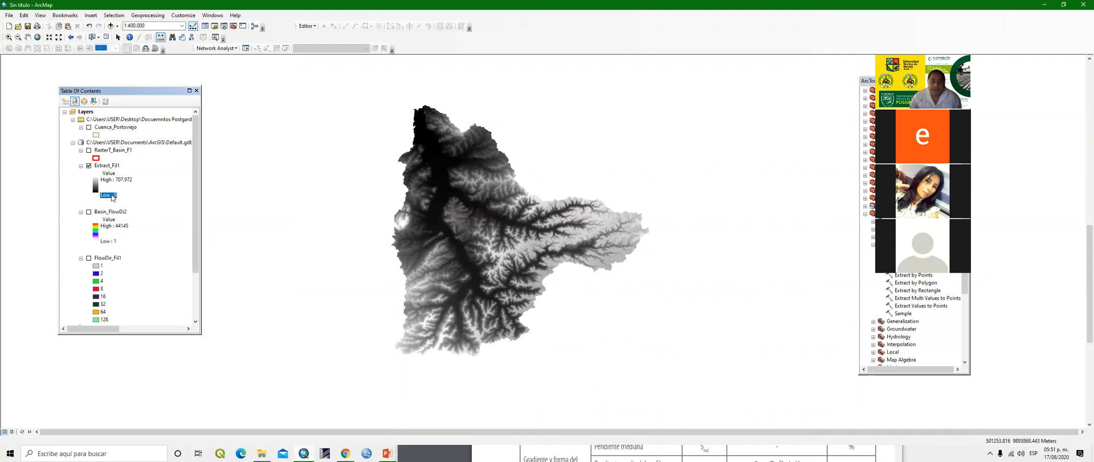
click(127, 181)
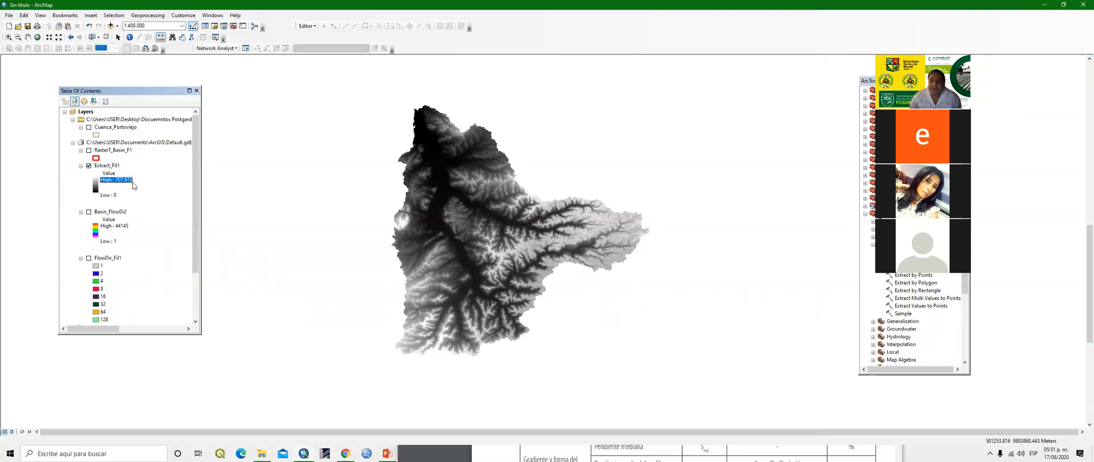
click(108, 195)
click(126, 179)
click(110, 165)
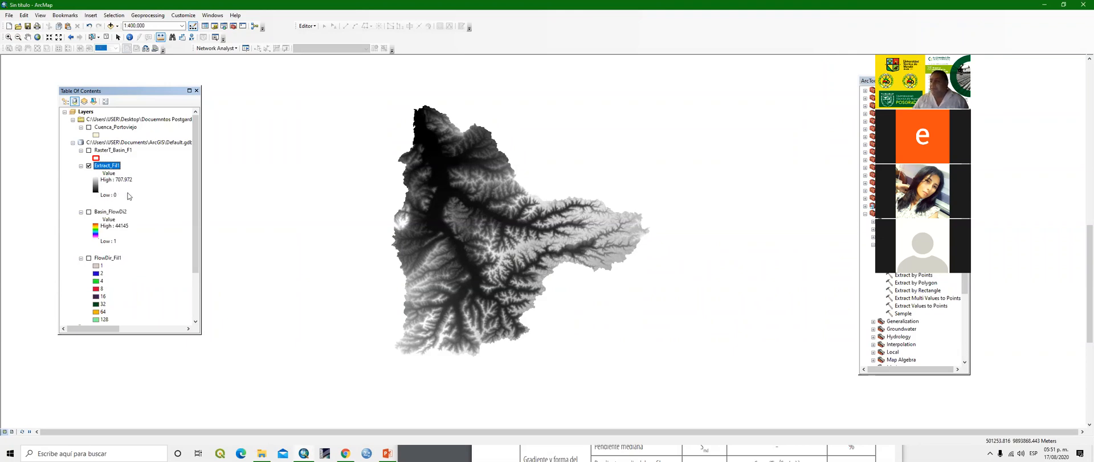
Open the properties of the Extract_Fil1 layer and find the Statistics section in its source information
right_click(114, 166)
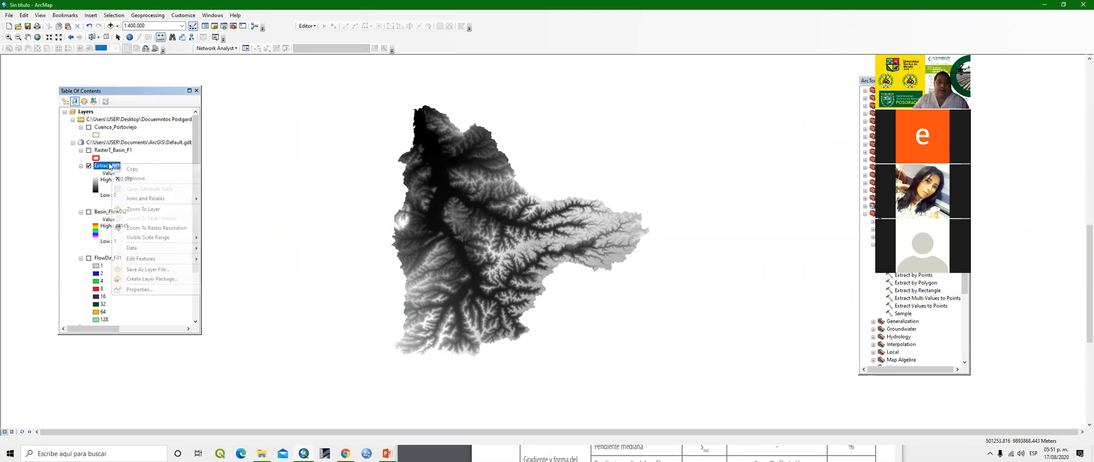
click(148, 290)
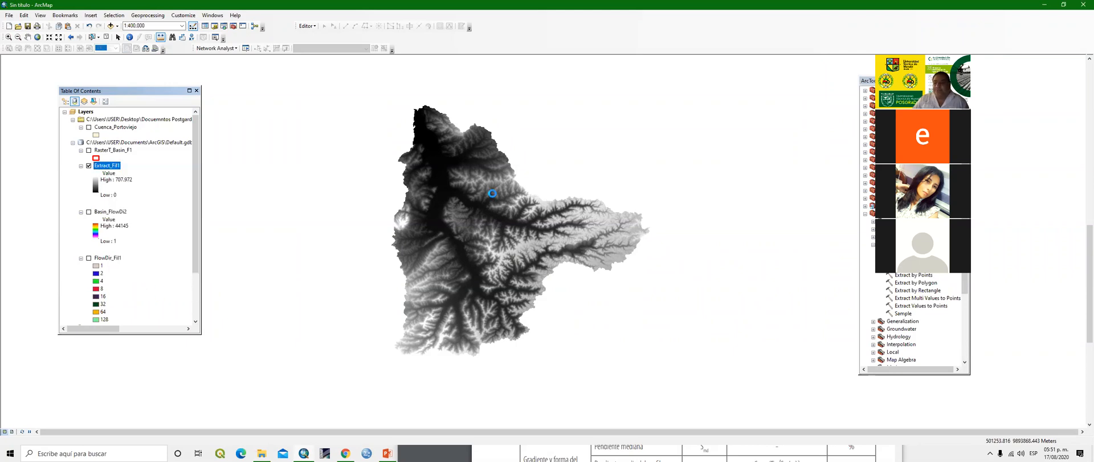
click(444, 136)
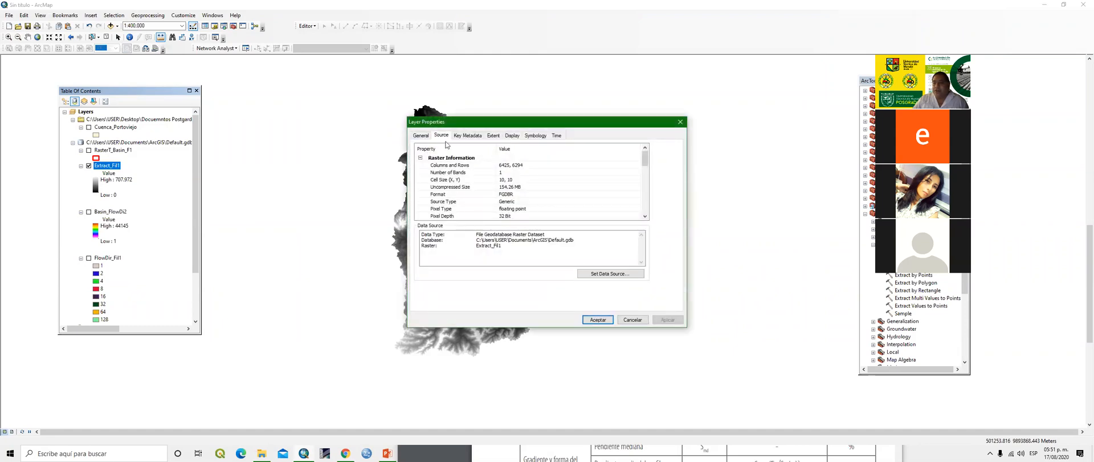
drag(646, 217, 646, 217)
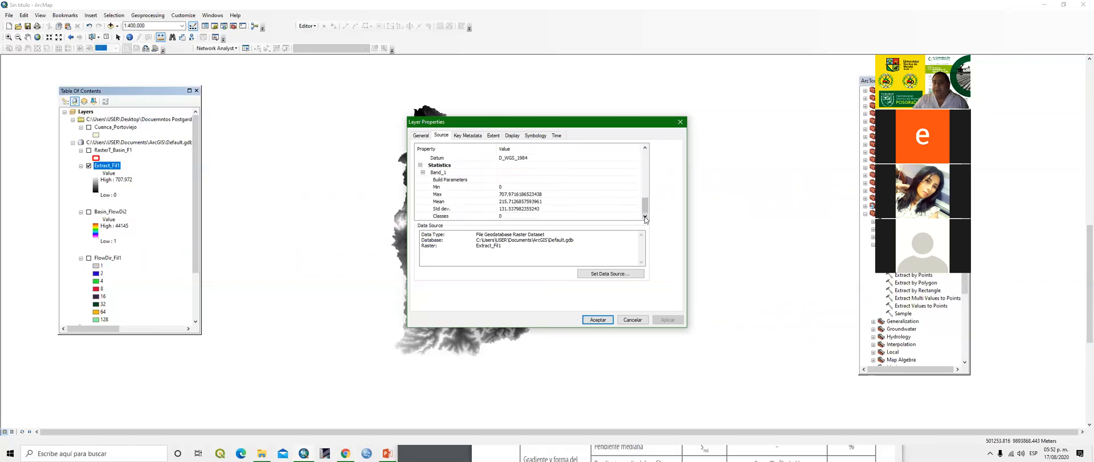
click(442, 166)
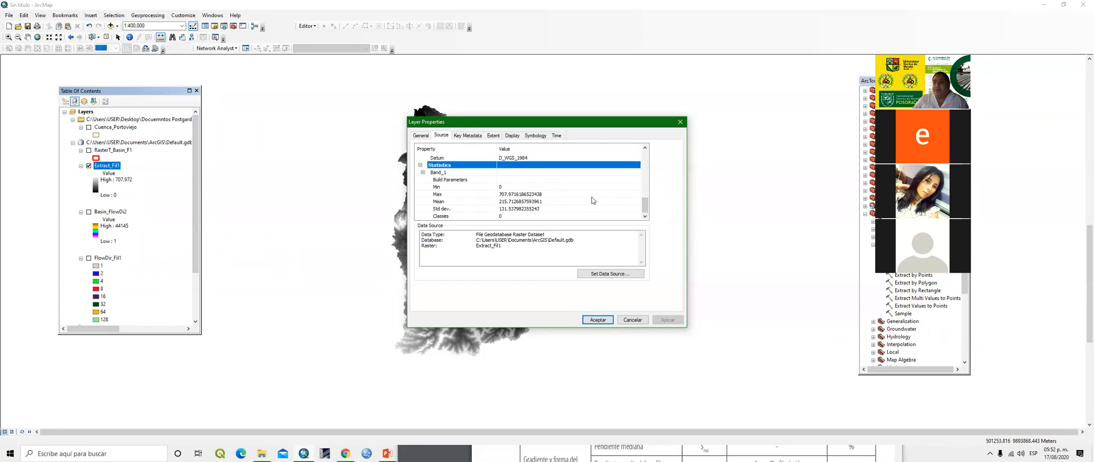
Read the minimum, maximum, mean and standard deviation of the elevations in the Band_1 statistics
click(500, 190)
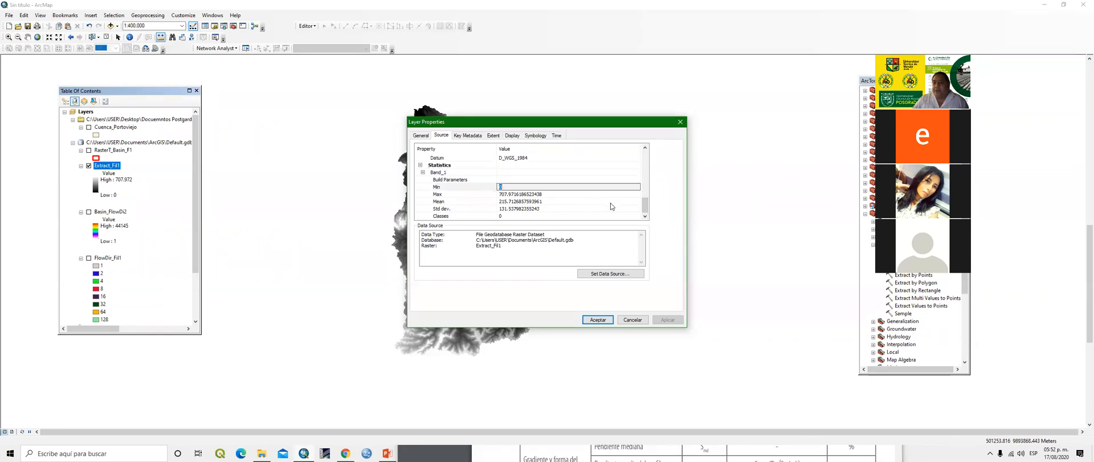
click(513, 195)
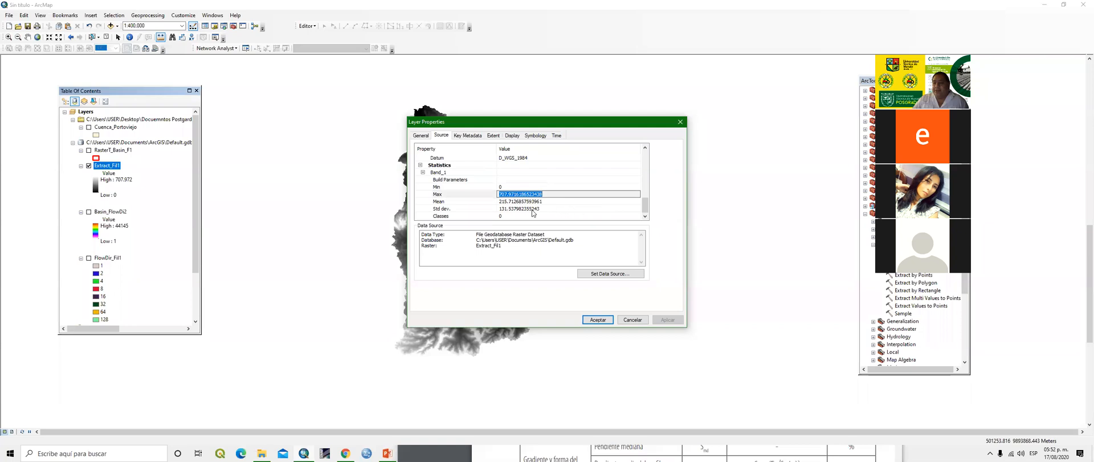
click(516, 201)
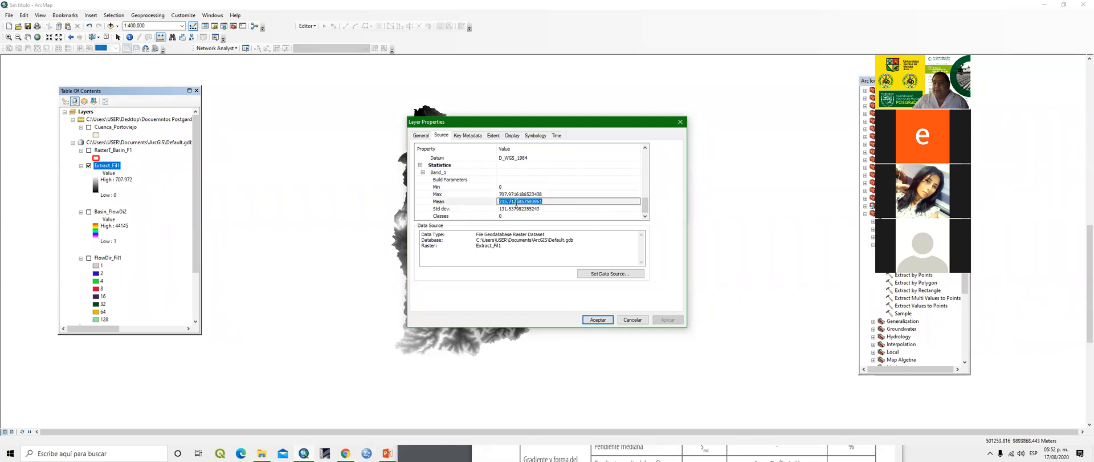
click(511, 209)
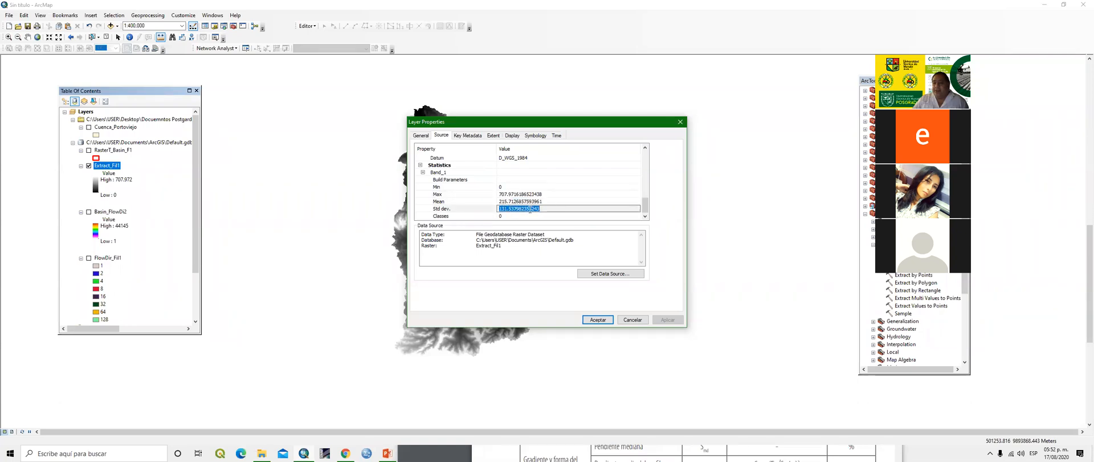
click(557, 195)
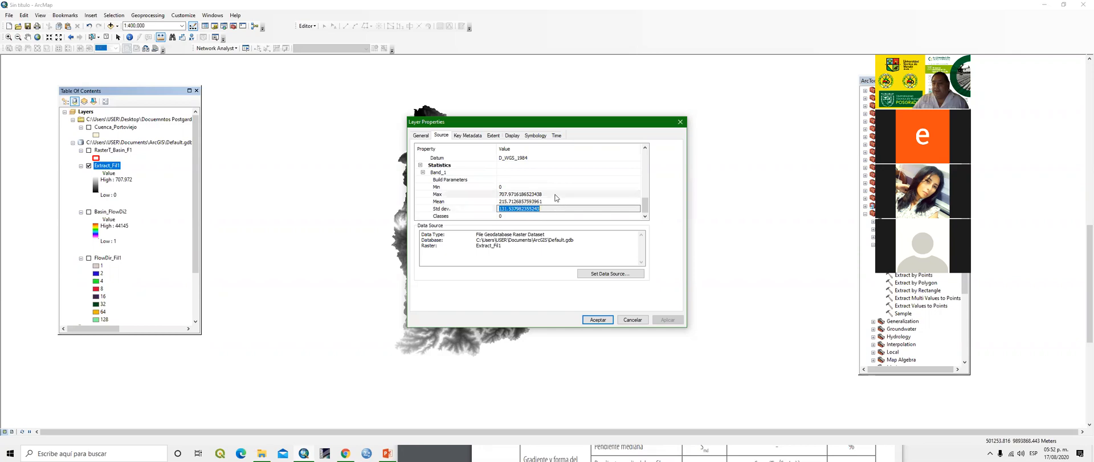
click(528, 202)
click(516, 195)
click(509, 202)
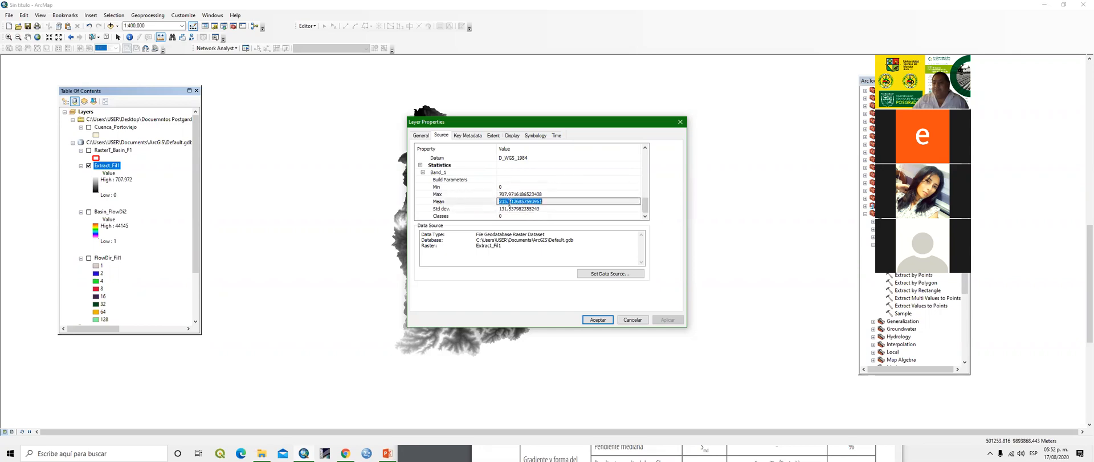
Recheck the standard deviation, minimum, maximum and mean in the elevation raster's Band_1 statistics, then close the layer properties
click(504, 211)
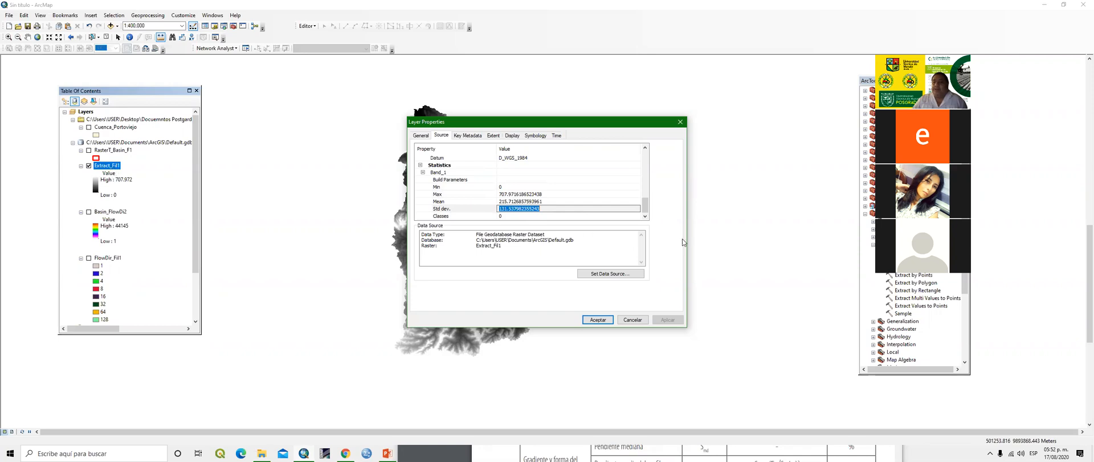
click(510, 187)
click(515, 194)
click(517, 201)
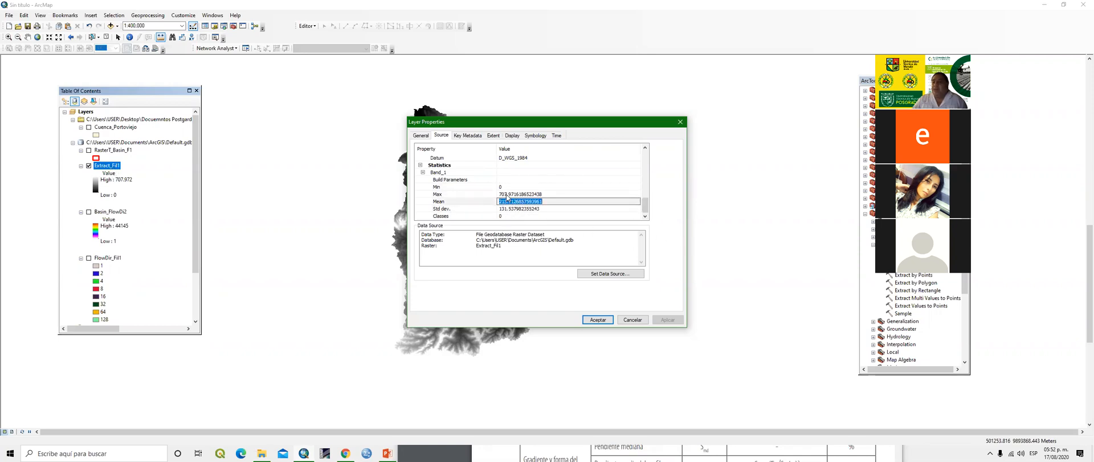
click(507, 195)
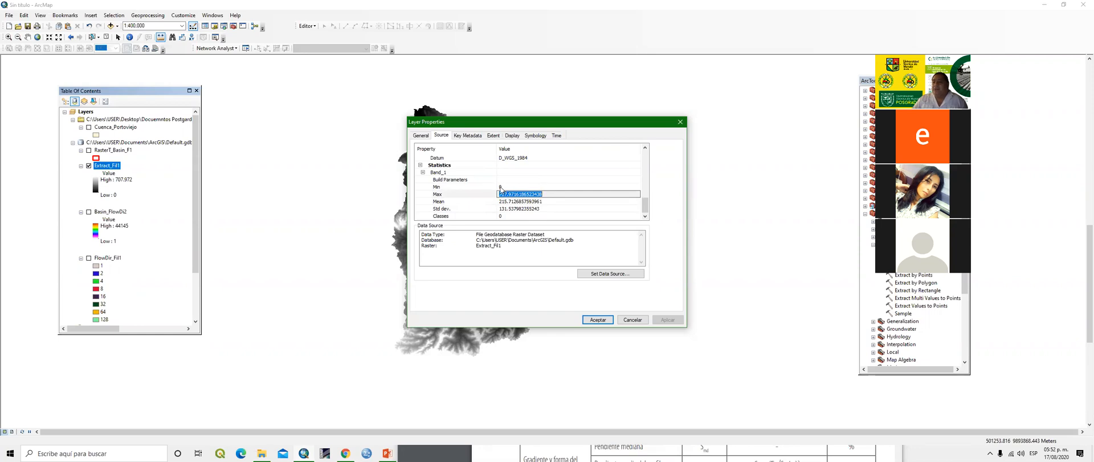
click(680, 122)
Switch to the article in Chrome, move its window clear of the video overlay, and check the Relieve máximo equation in Cuadro 1
click(345, 453)
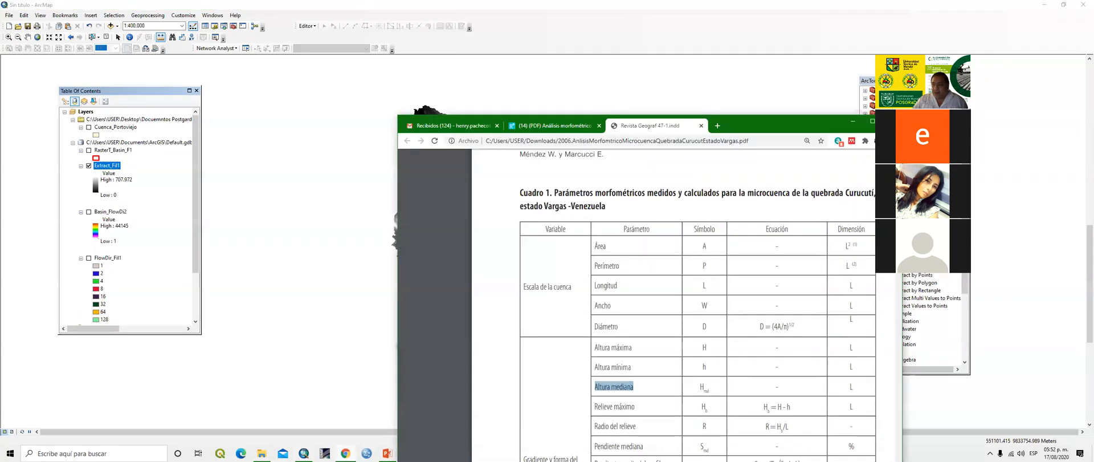
drag(752, 119, 626, 25)
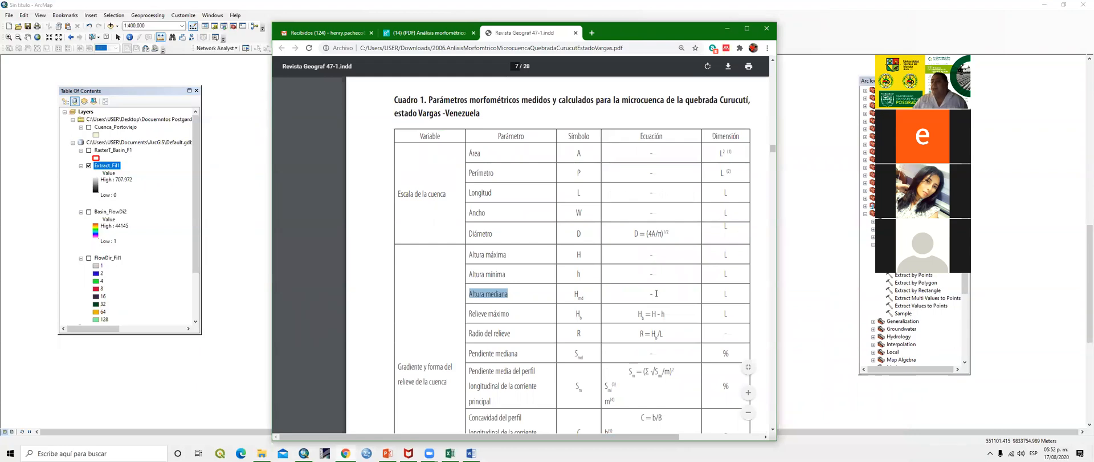
drag(511, 313, 463, 316)
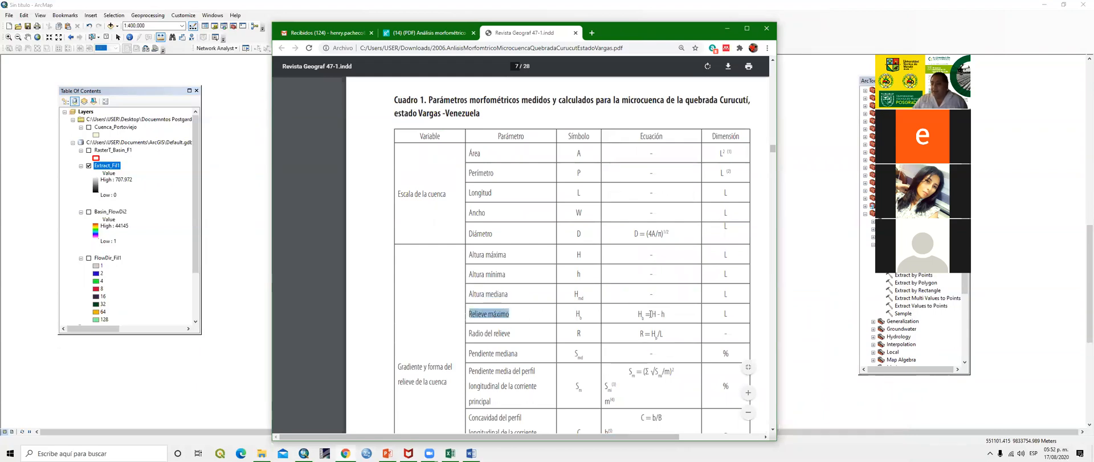
click(638, 314)
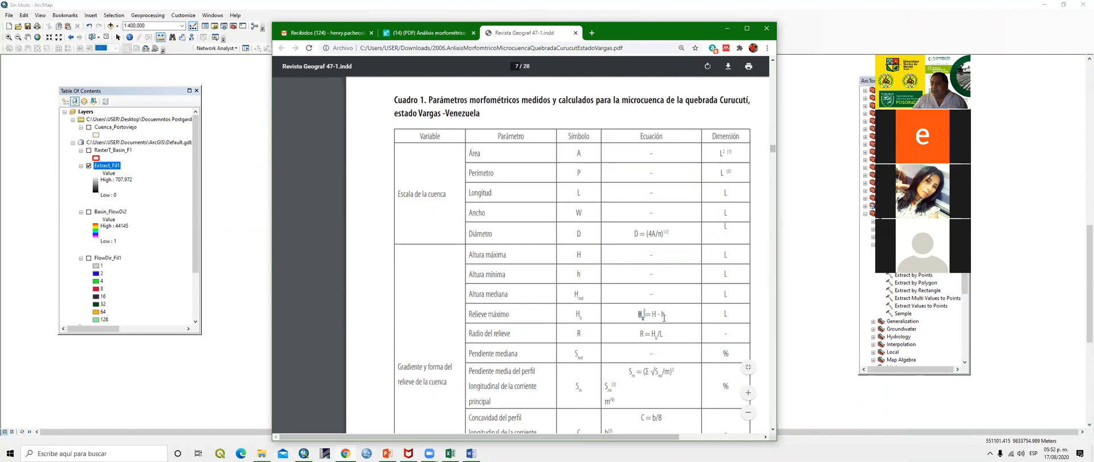
drag(666, 314, 653, 314)
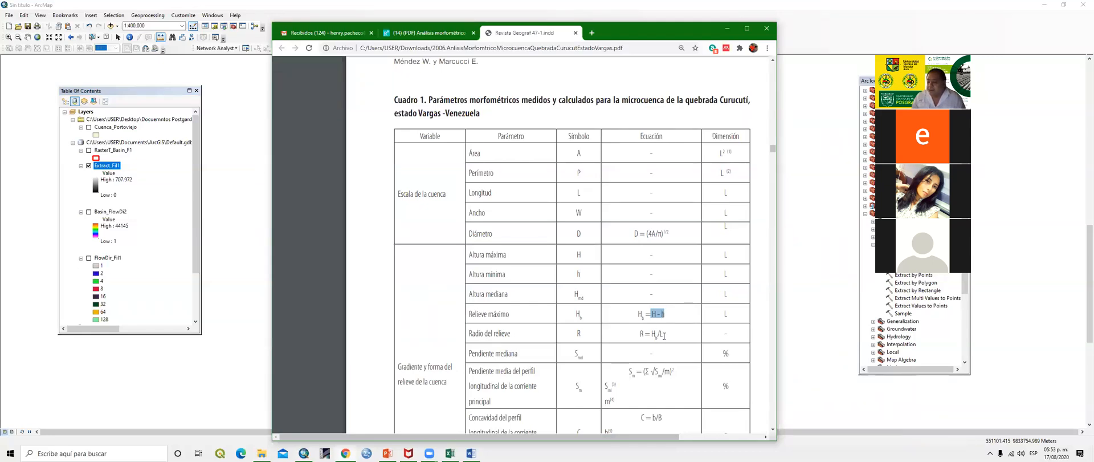
Find the Pendiente mediana parameter and its dimension in Cuadro 1, then minimize the article window to return to ArcMap
scroll(678, 294, down, 2)
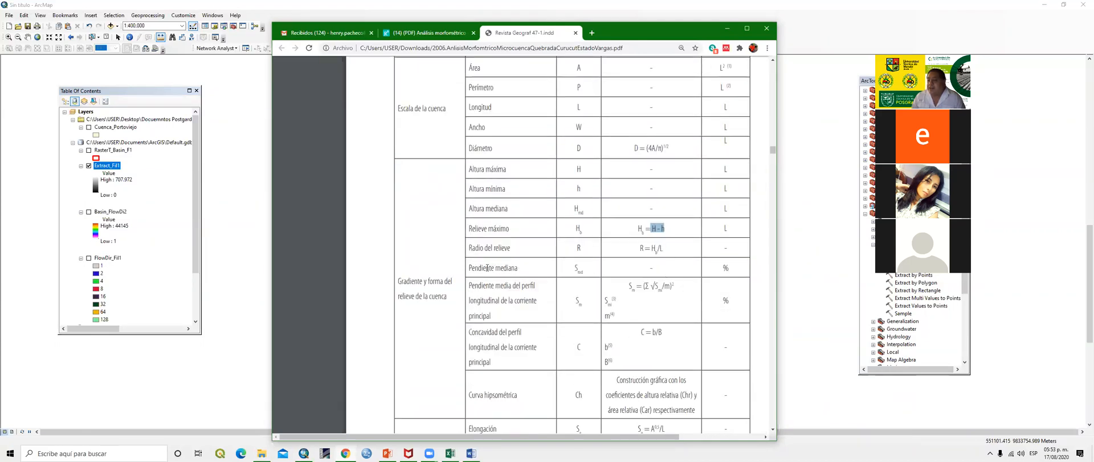
drag(472, 267, 629, 266)
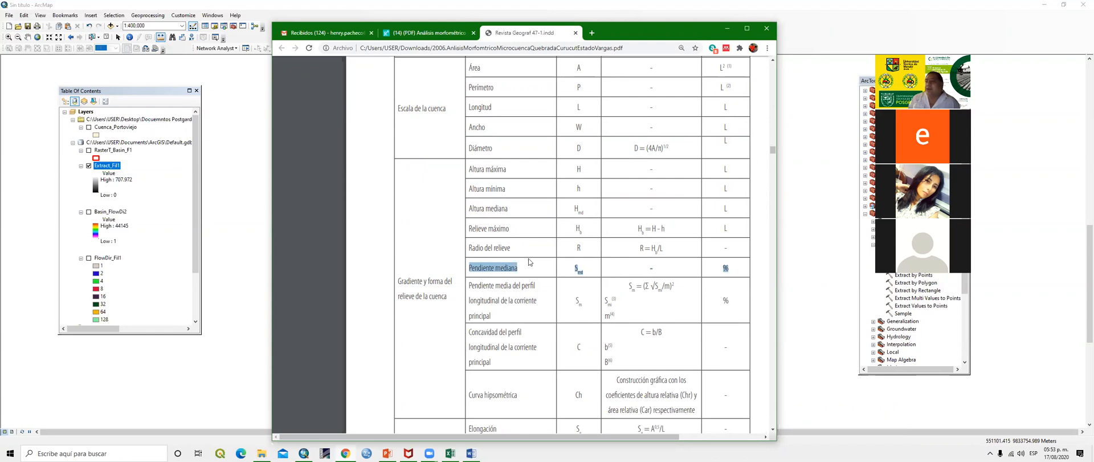
click(727, 28)
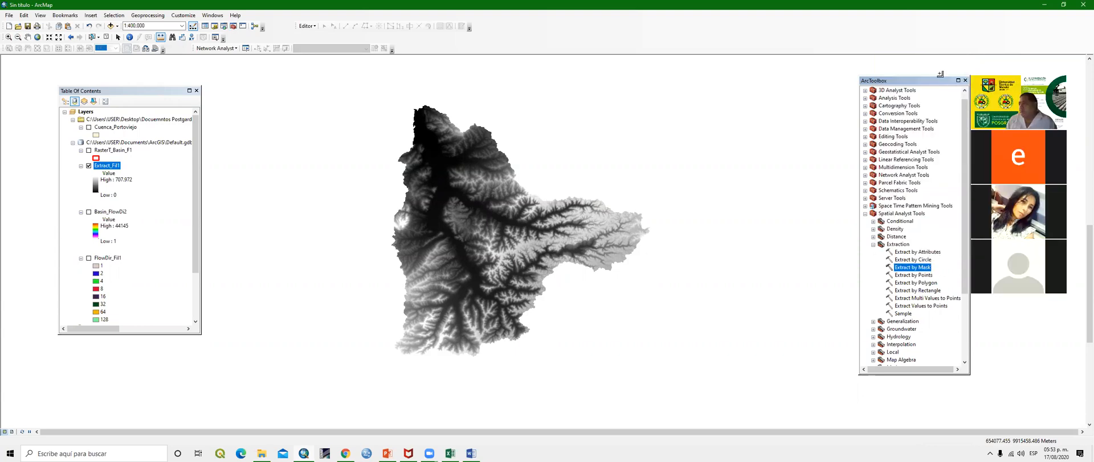
Move the ArcToolbox window closer to the map, collapse its Extraction and Spatial Analyst toolsets, and widen the window slightly
drag(941, 74, 824, 74)
click(757, 244)
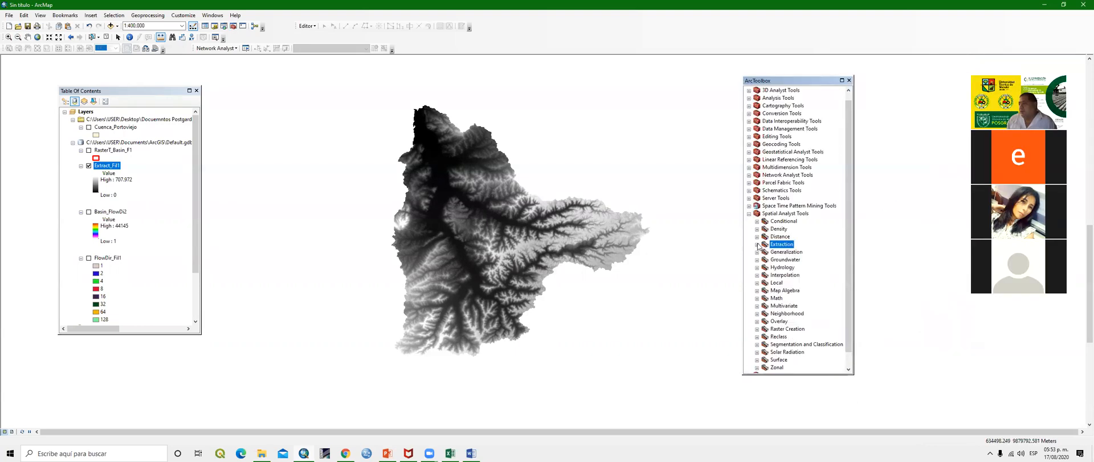
click(749, 214)
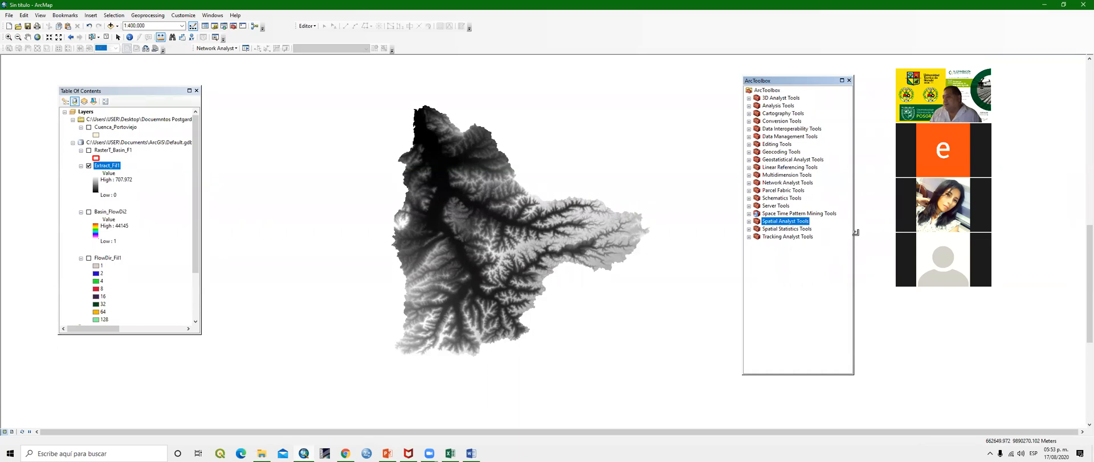
drag(854, 230, 871, 229)
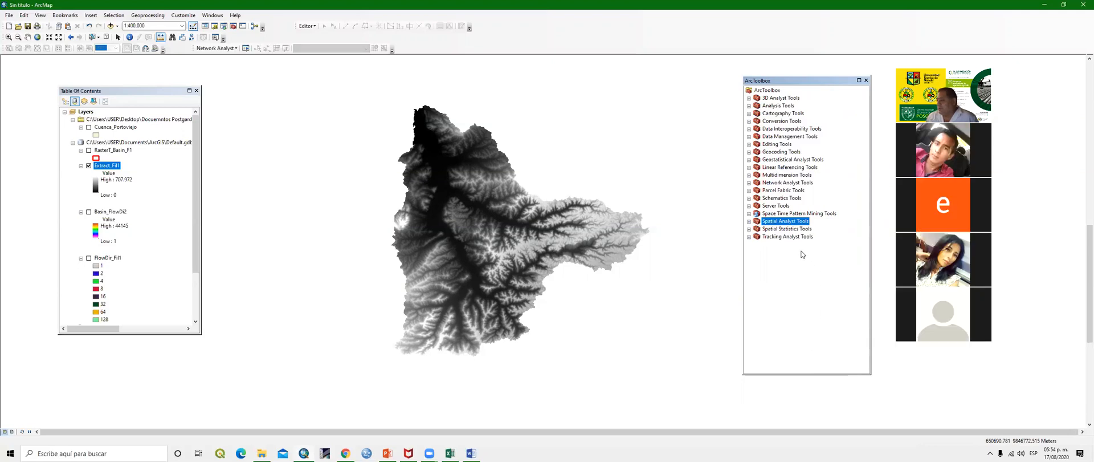
Calculate the slope of the Extract_Fil1 raster with the Spatial Analyst Slope tool, using DEGREE as the output measurement
click(749, 221)
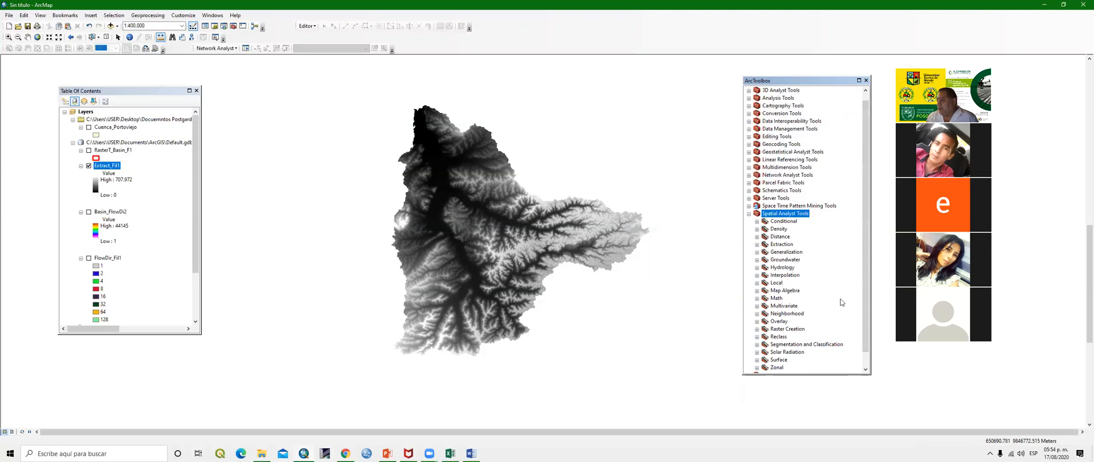
scroll(869, 308, down, 1)
click(757, 343)
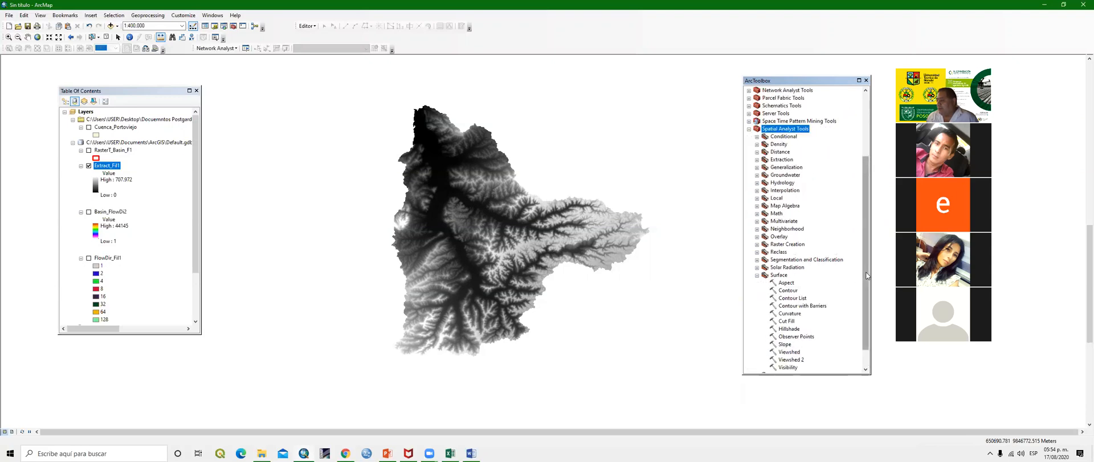
scroll(792, 333, down, 1)
double_click(786, 320)
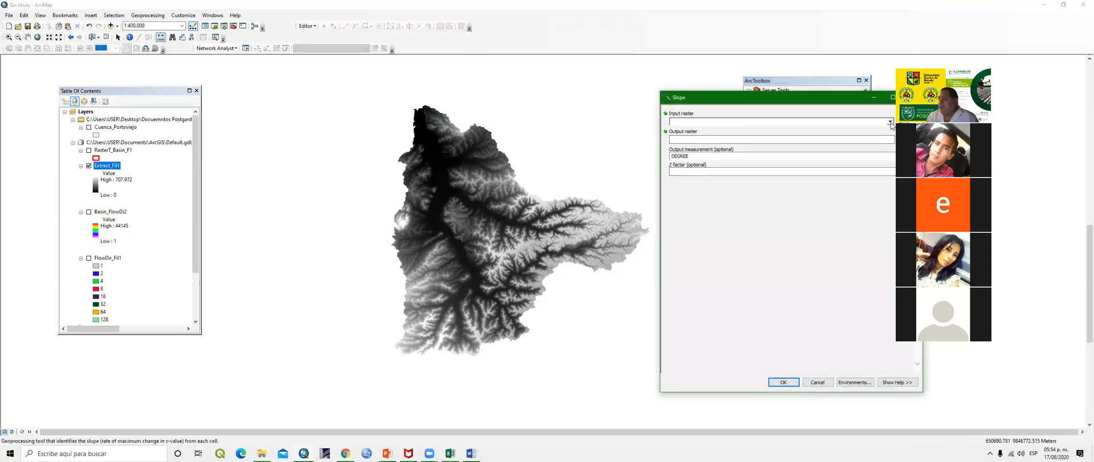
click(890, 122)
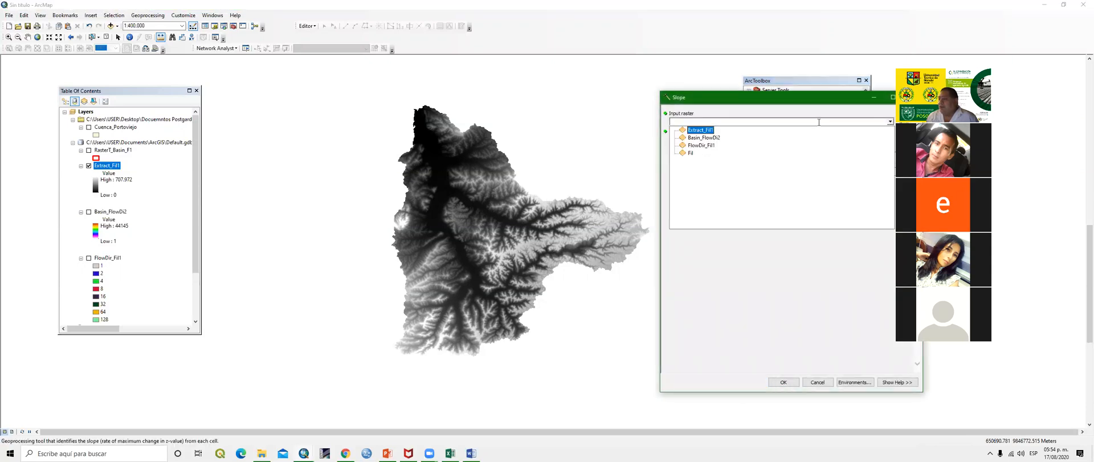
click(706, 131)
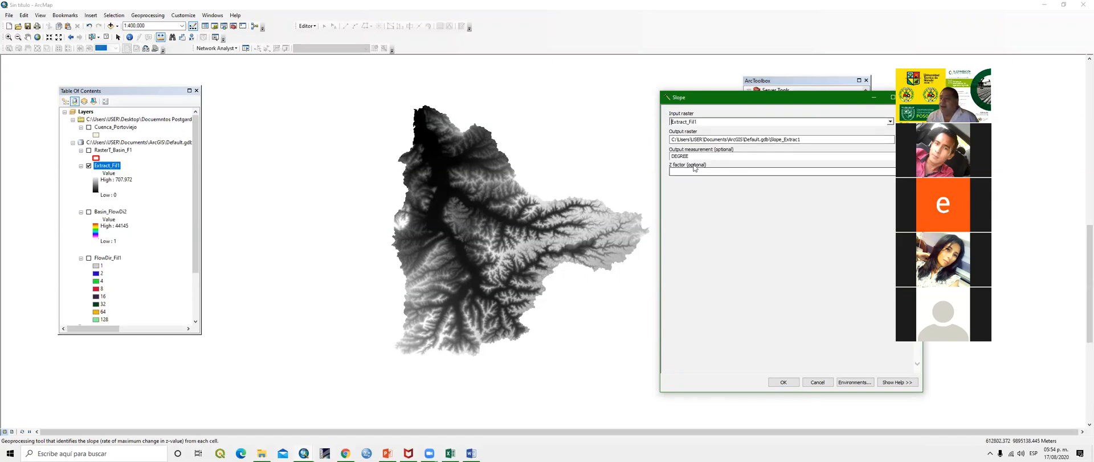
click(784, 382)
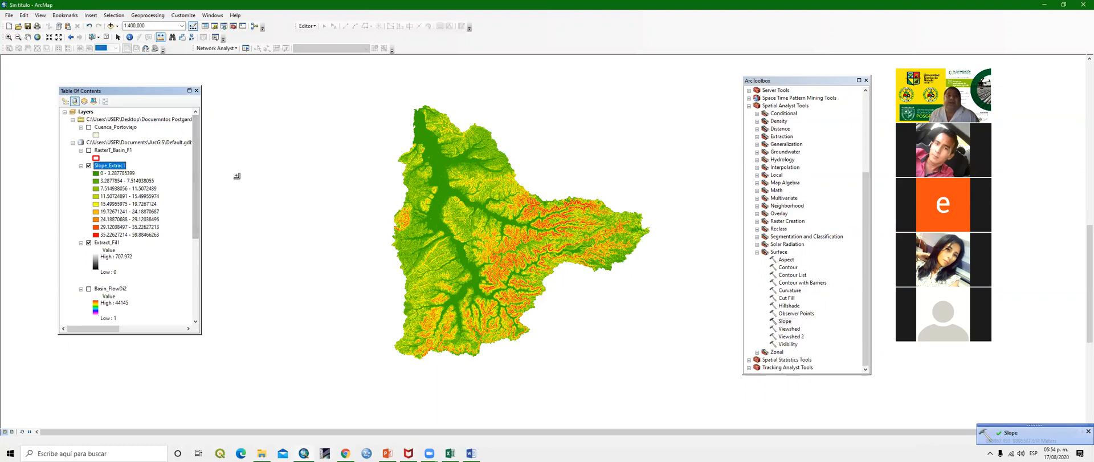
Open the properties of the new slope raster and find the Band_1 statistics in its source information
right_click(118, 166)
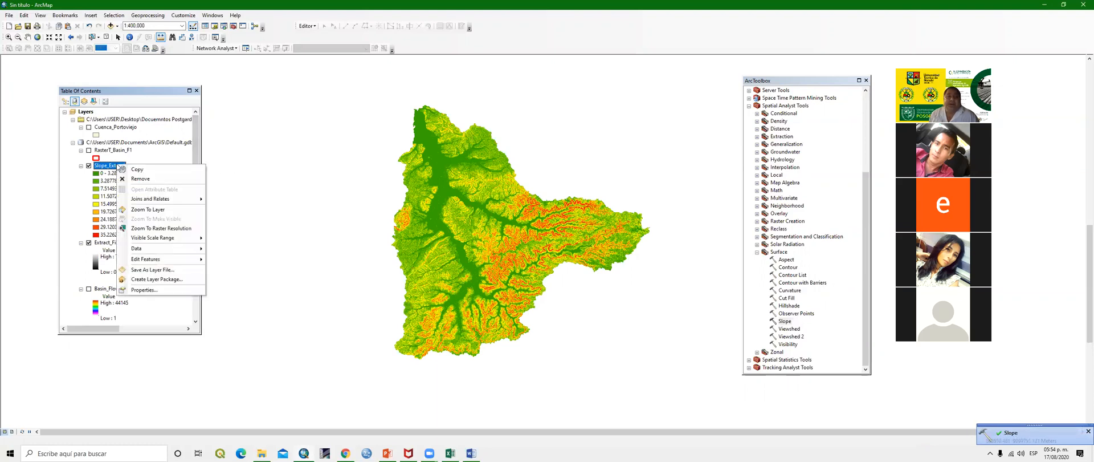
click(147, 290)
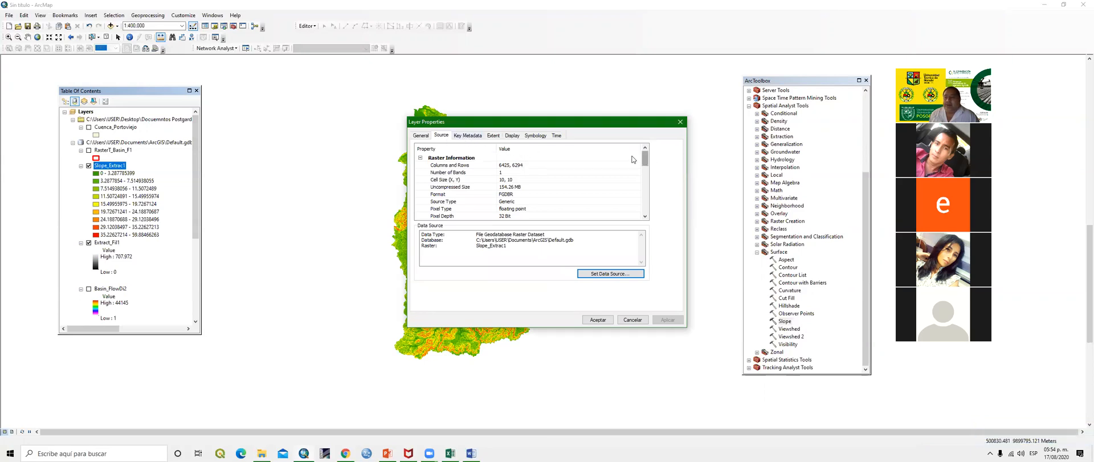
scroll(644, 171, down, 5)
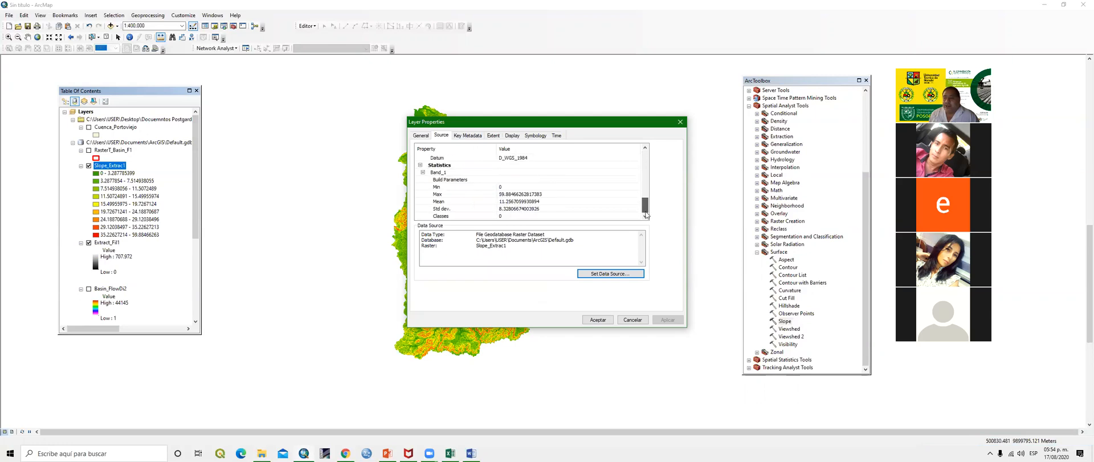
Read the slope raster's minimum, maximum and mean in the Band_1 statistics, then close the layer properties
click(507, 187)
click(522, 194)
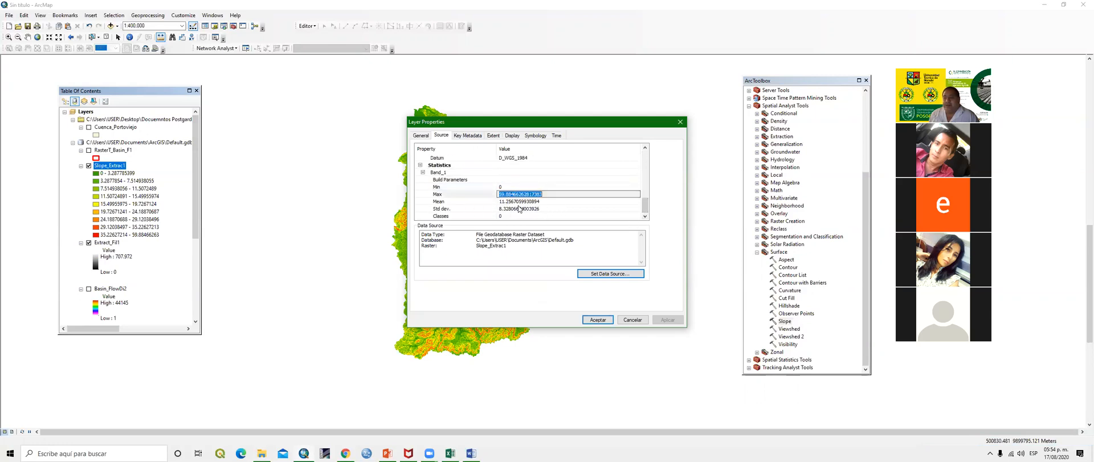
click(518, 202)
click(512, 201)
drag(544, 202, 493, 203)
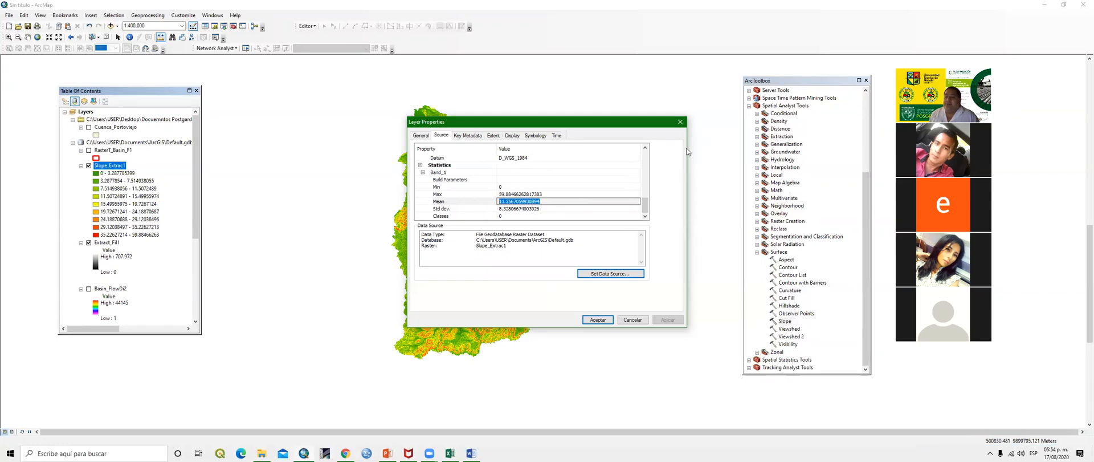
click(716, 170)
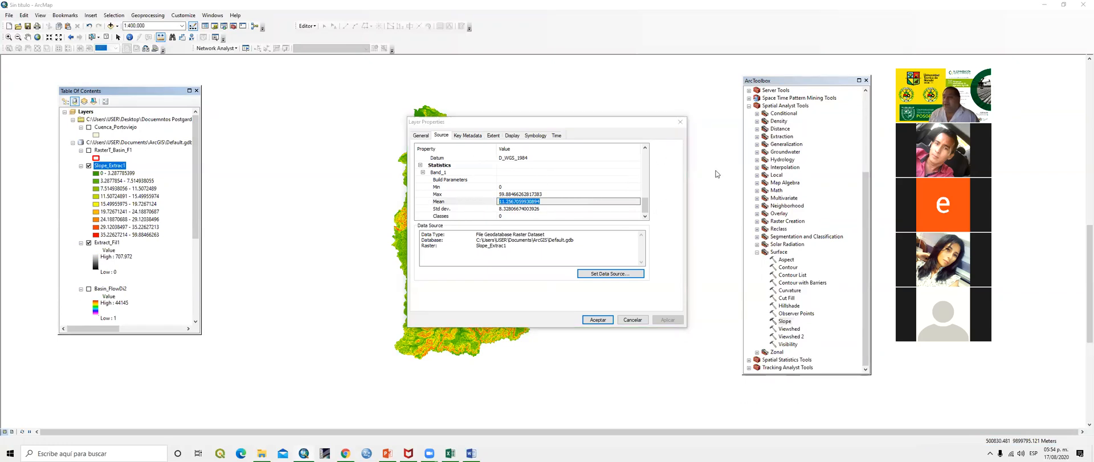
click(680, 122)
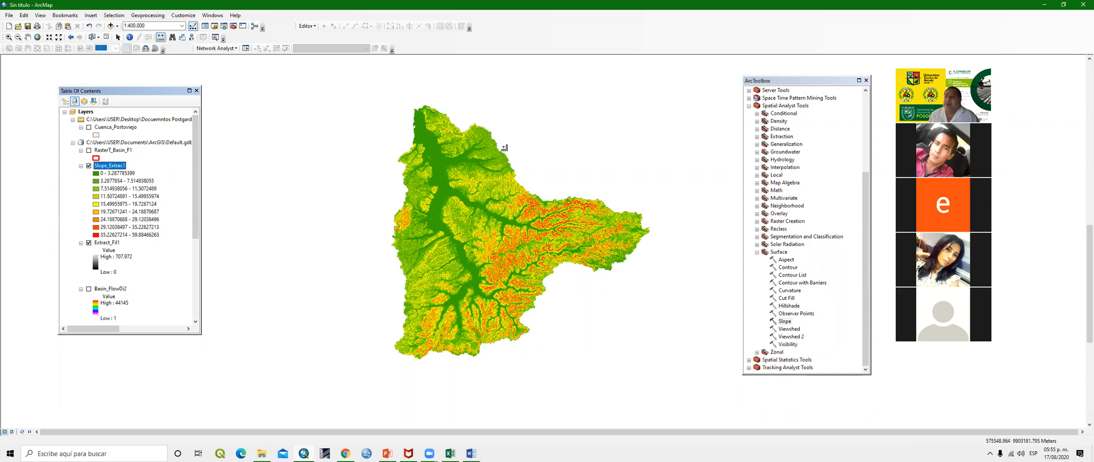
Switch to the article in Chrome and review the "Escala de la cuenca" and "Gradiente y forma del relieve de la cuenca" parameter groups in Cuadro 1
key(alt+Tab)
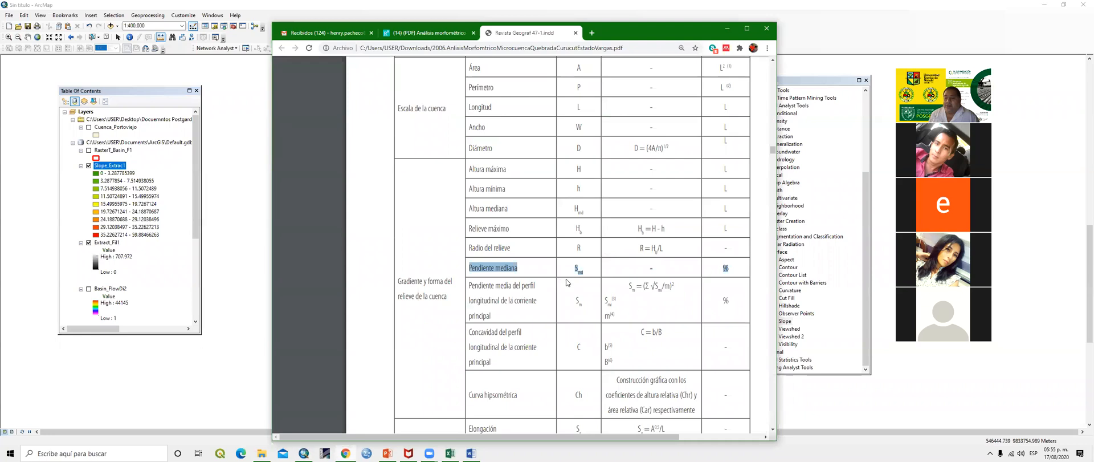
scroll(650, 340, down, 3)
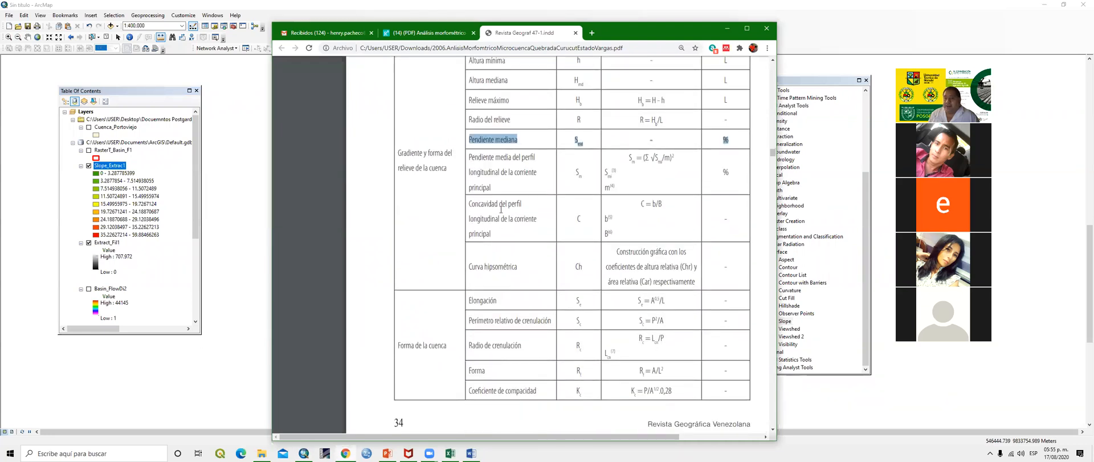
scroll(501, 210, up, 5)
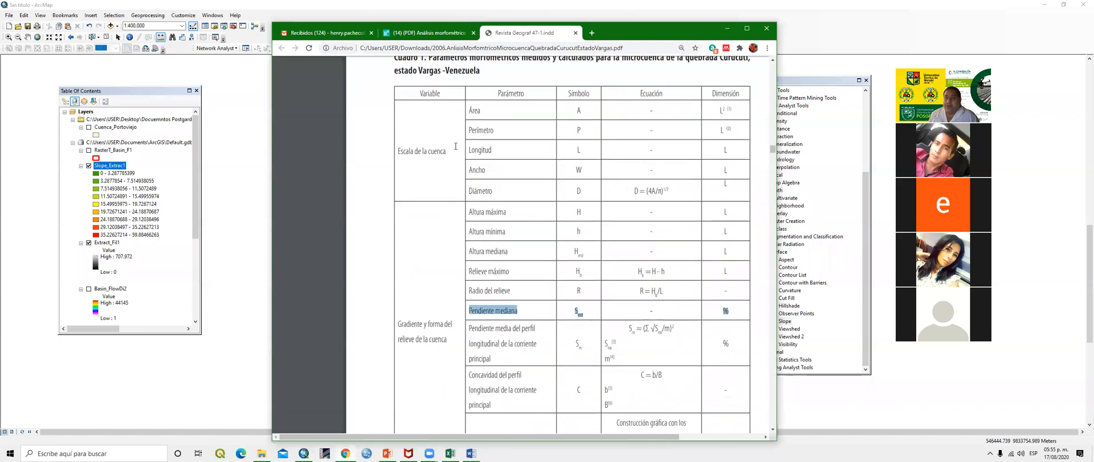
drag(448, 151, 393, 151)
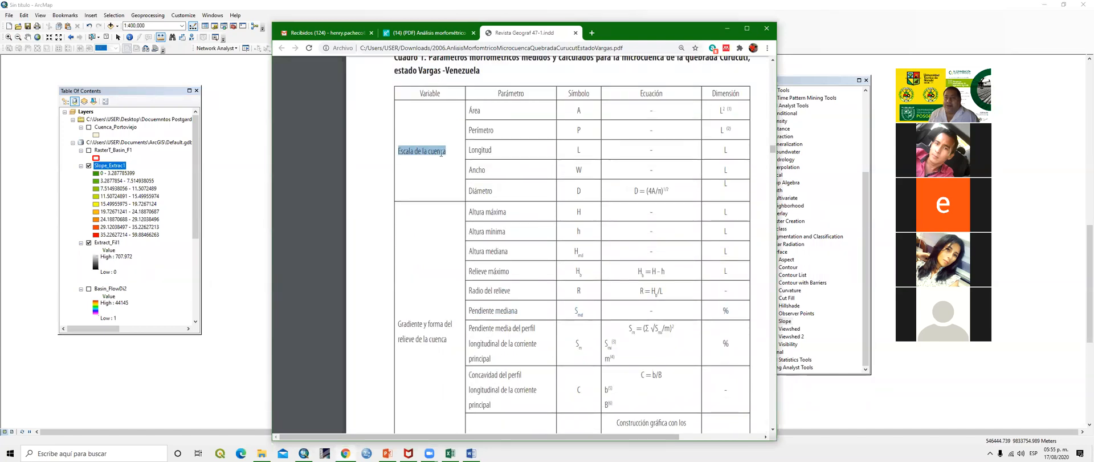
scroll(424, 241, down, 4)
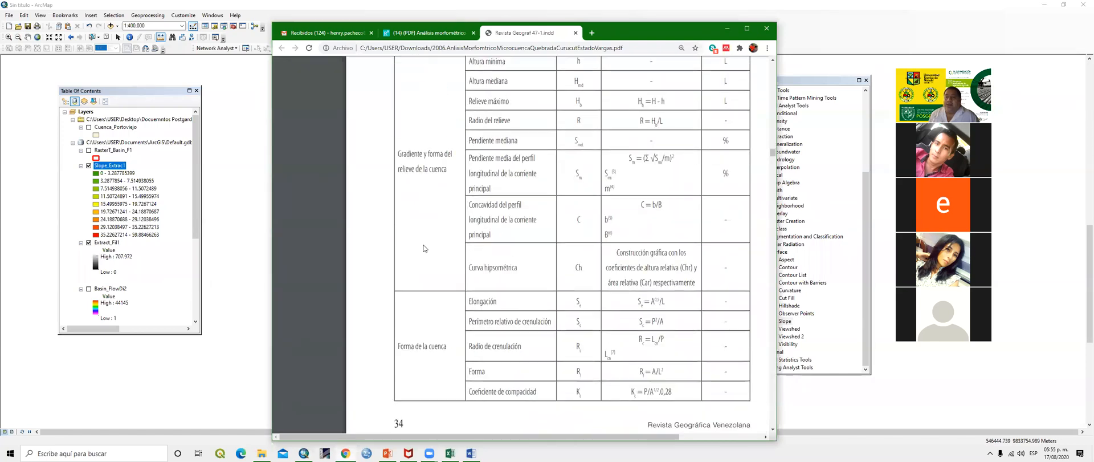
drag(449, 167, 397, 156)
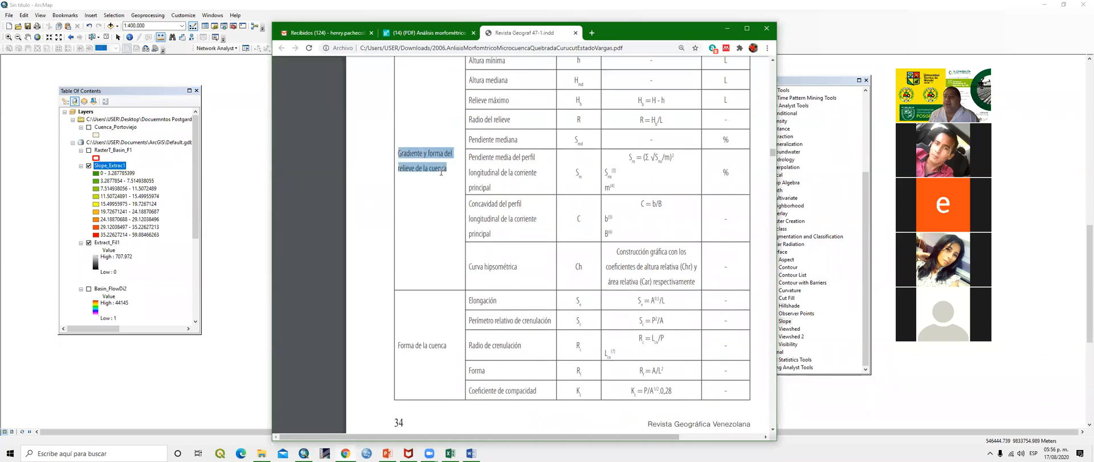
scroll(442, 174, up, 5)
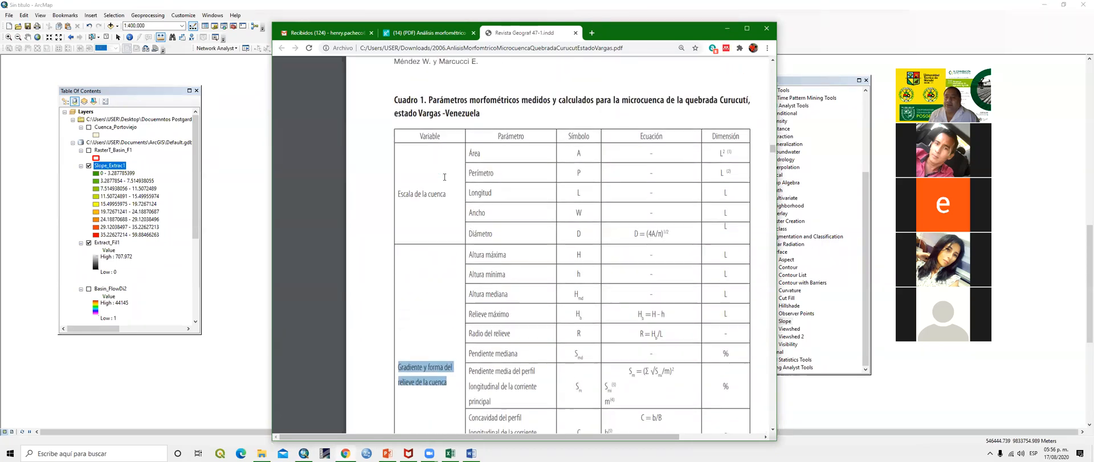
drag(398, 194, 447, 195)
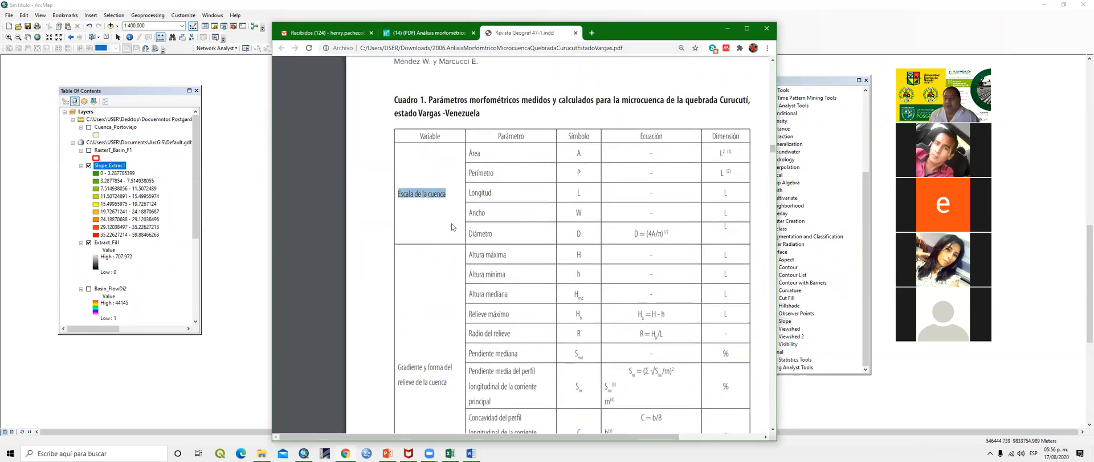
Compare the relief gradient and form parameters with the basin scale parameters in Cuadro 1, including the hypsometric curve entry
scroll(452, 226, down, 3)
drag(444, 254, 400, 240)
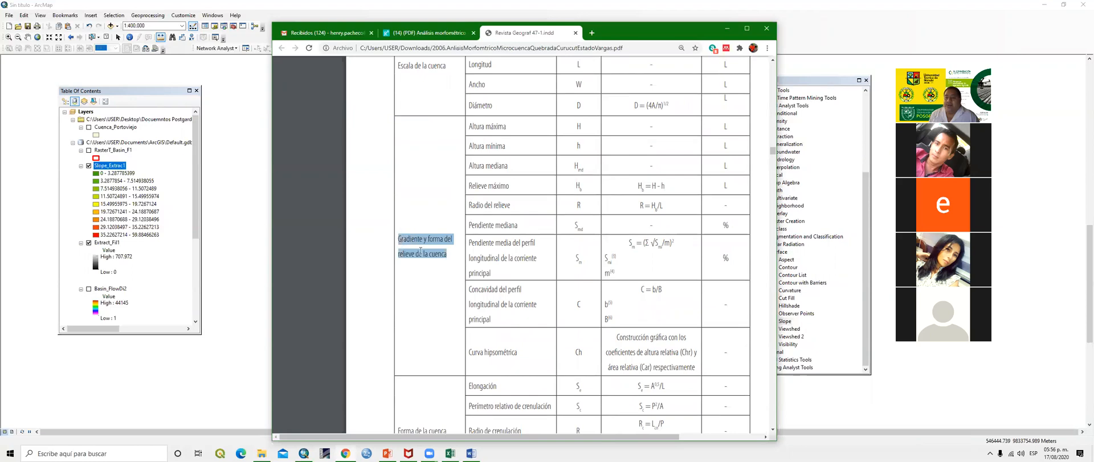
scroll(448, 130, up, 2)
drag(447, 150, 399, 150)
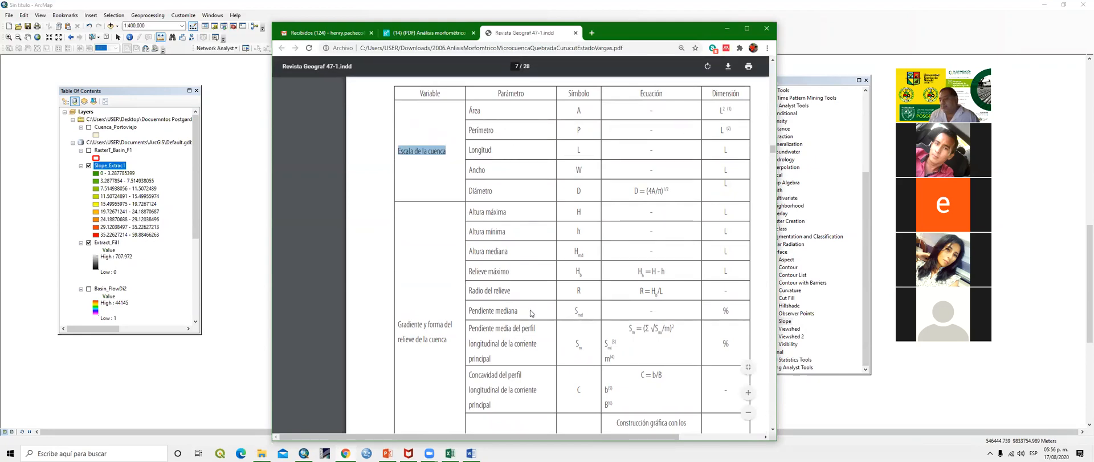
scroll(530, 313, down, 3)
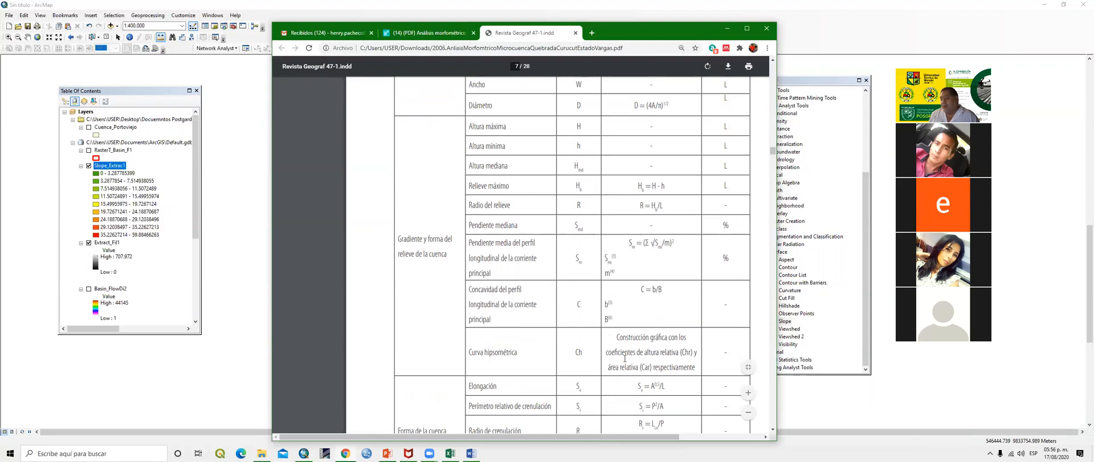
scroll(632, 275, up, 6)
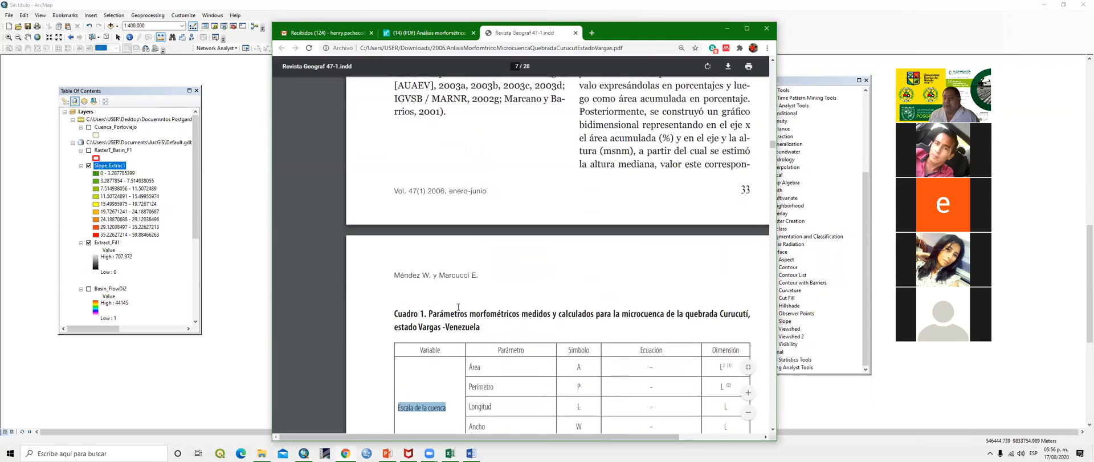
click(530, 325)
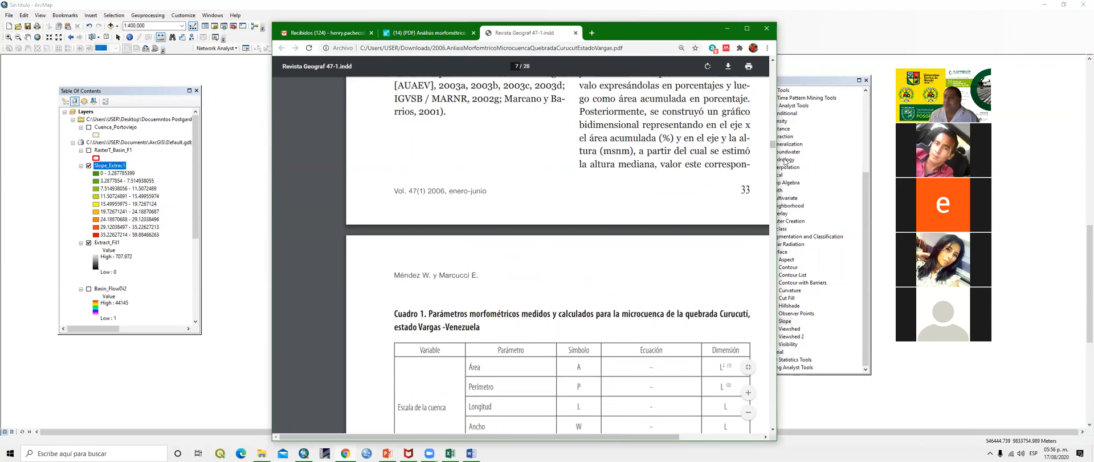
Close the article PDF and its ResearchGate page, and minimize Chrome to return to the slope map in ArcMap
click(575, 33)
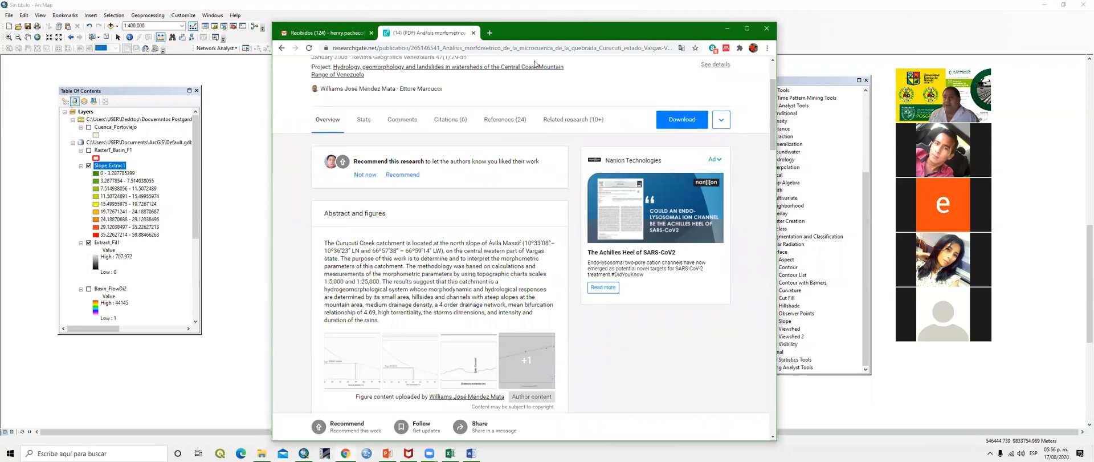
click(473, 32)
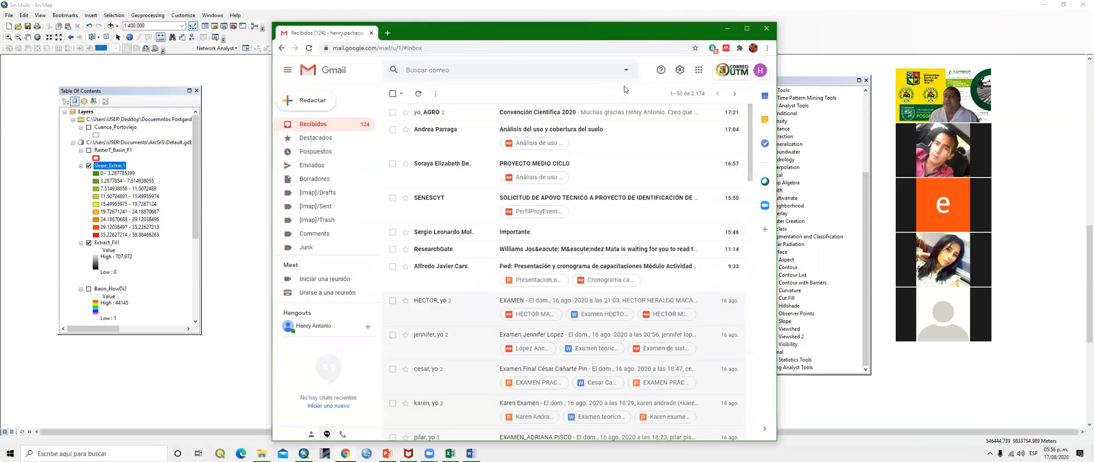
click(725, 28)
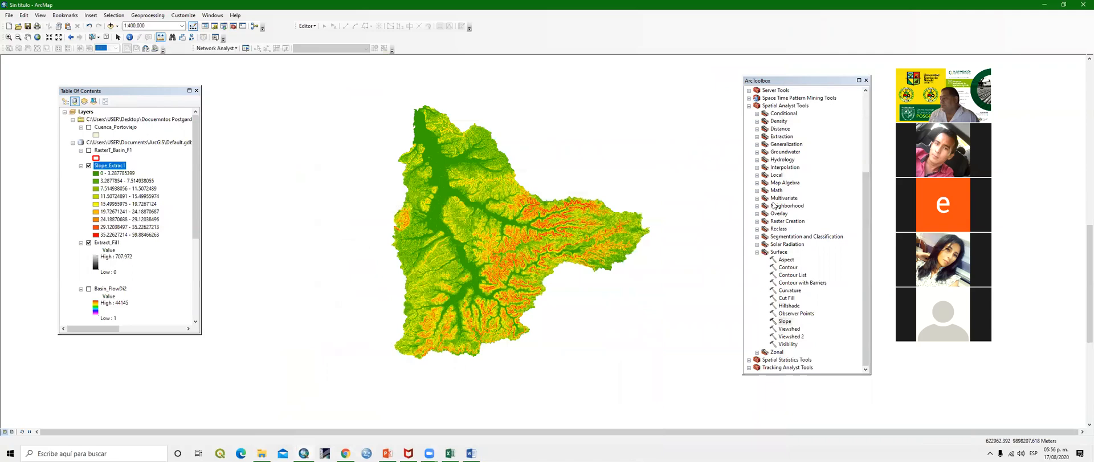